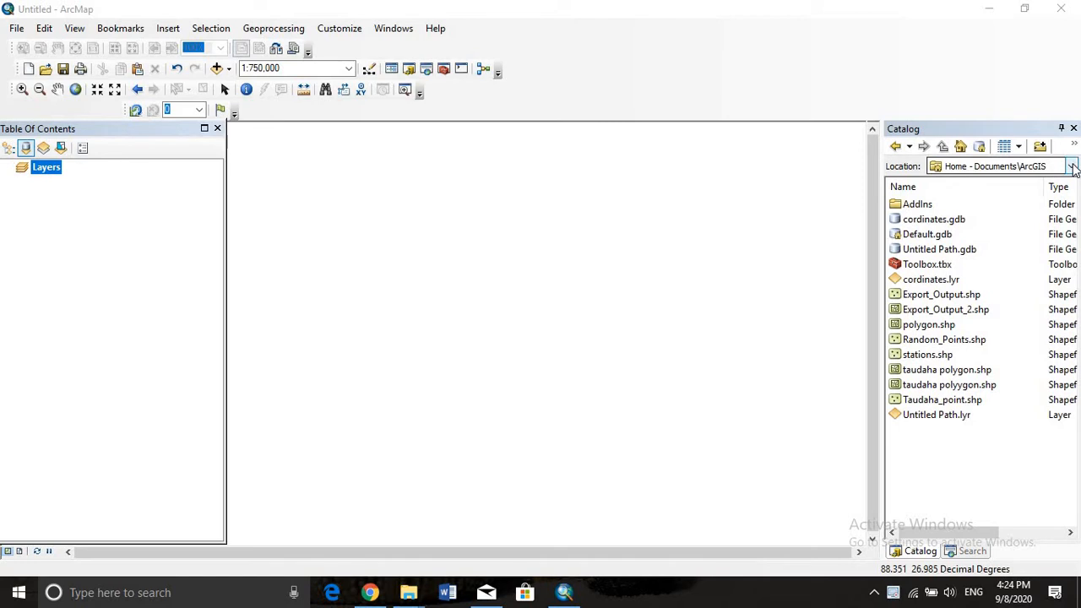
Browse the catalog to the Nepal shape files folder inside Shape files under C:\Users\Dell\Desktop\GIS acem
{"action": "left_click", "coordinate": [1071, 166]}
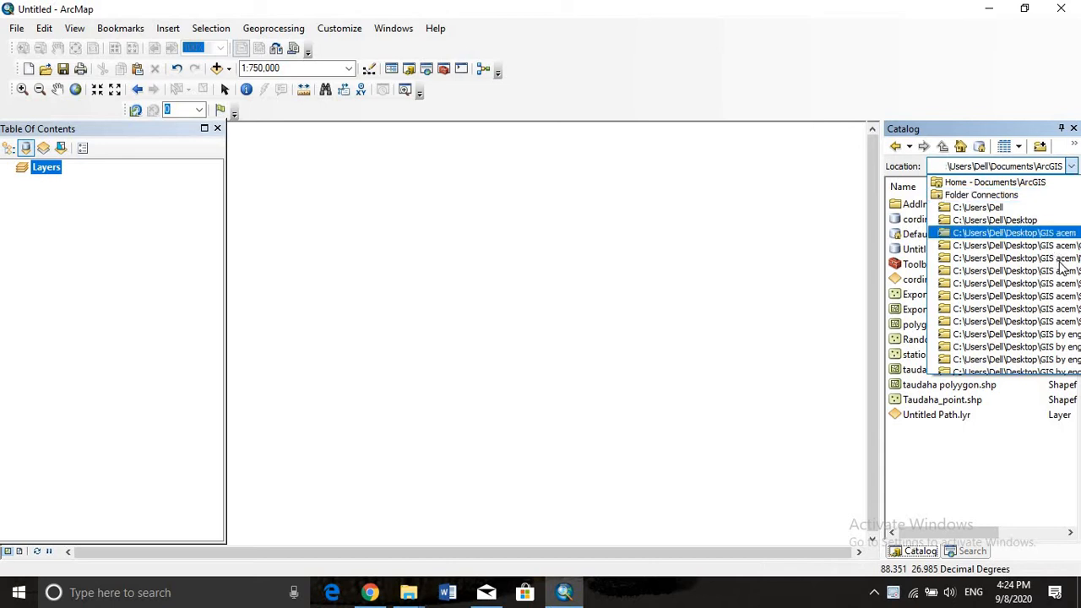
{"action": "left_click", "coordinate": [1057, 233]}
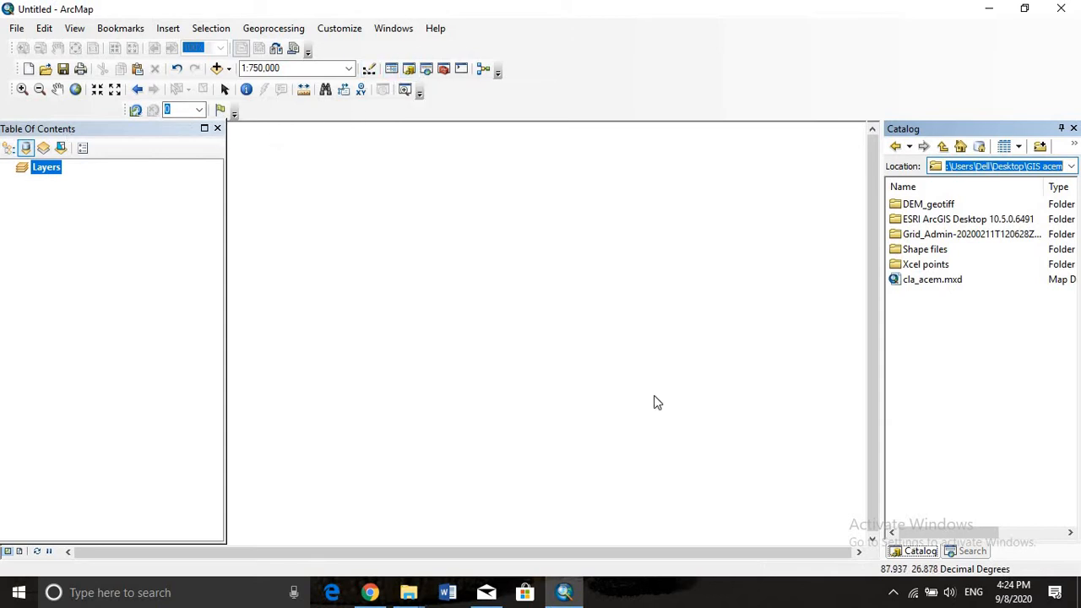
{"action": "double_click", "coordinate": [942, 250]}
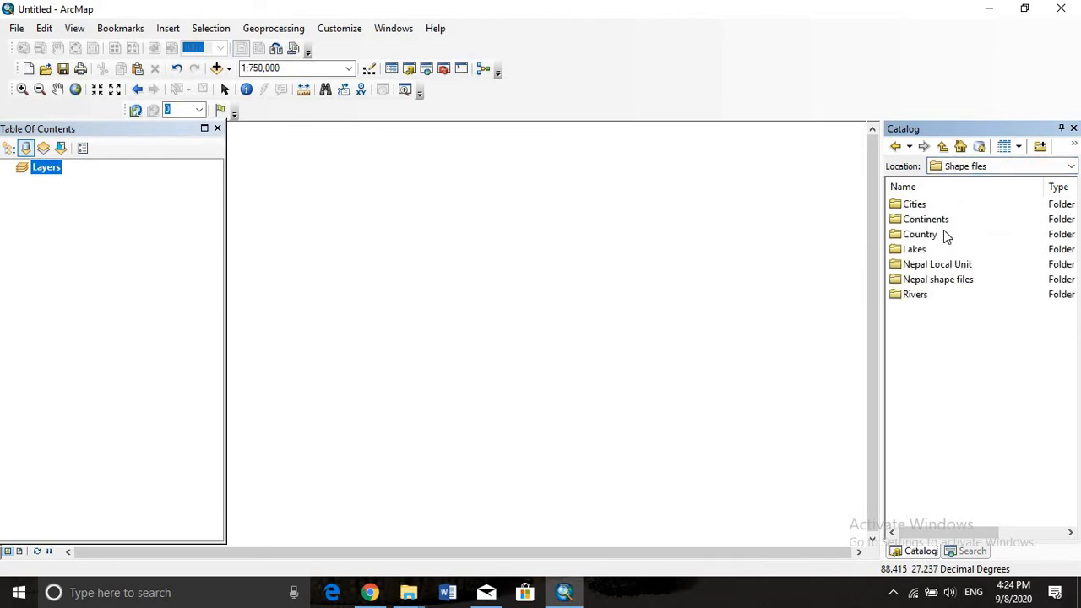
{"action": "double_click", "coordinate": [910, 284]}
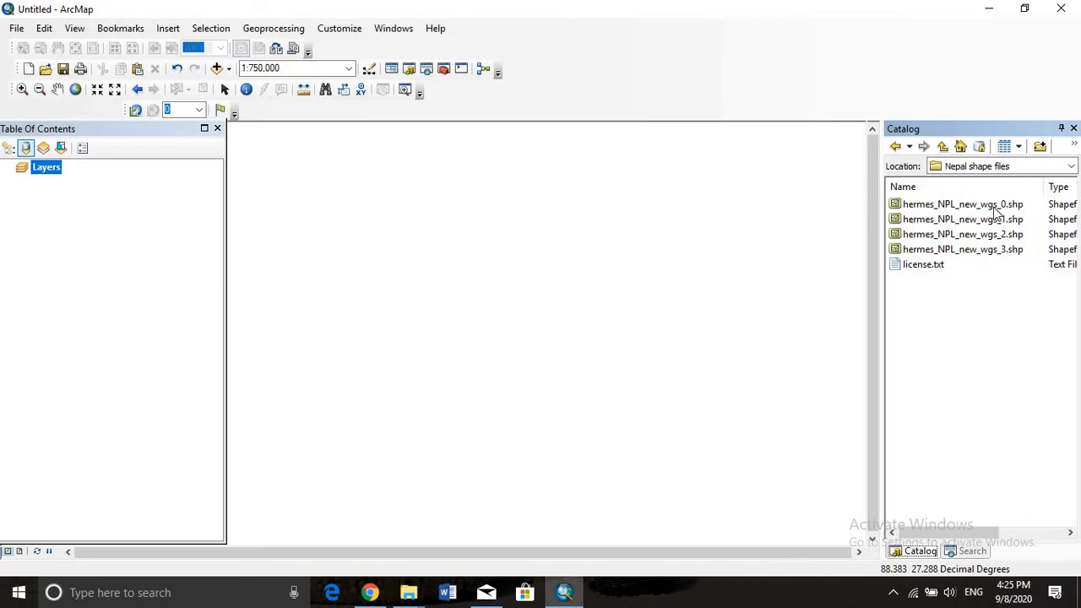
Add the shapefiles hermes_NPL_new_wgs_0, hermes_NPL_new_wgs_1, hermes_NPL_new_wgs_2 and hermes_NPL_new_wgs_3 to the map as layers
{"action": "left_click_drag", "start_coordinate": [963, 210], "coordinate": [688, 272]}
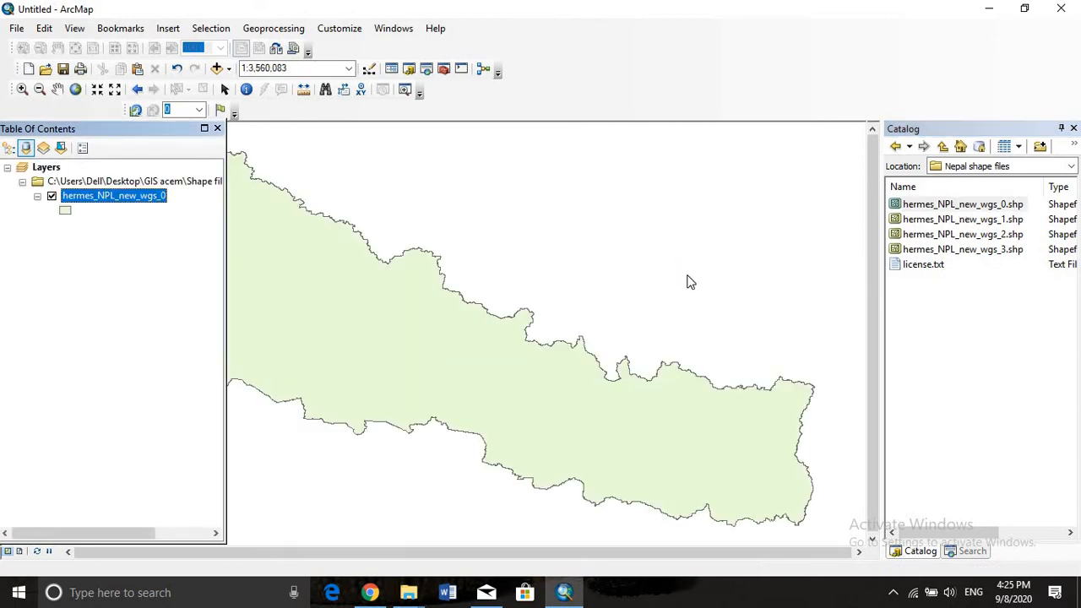
{"action": "scroll", "coordinate": [715, 346], "scroll_direction": "up", "scroll_amount": 2}
{"action": "scroll", "coordinate": [715, 345], "scroll_direction": "down", "scroll_amount": 2}
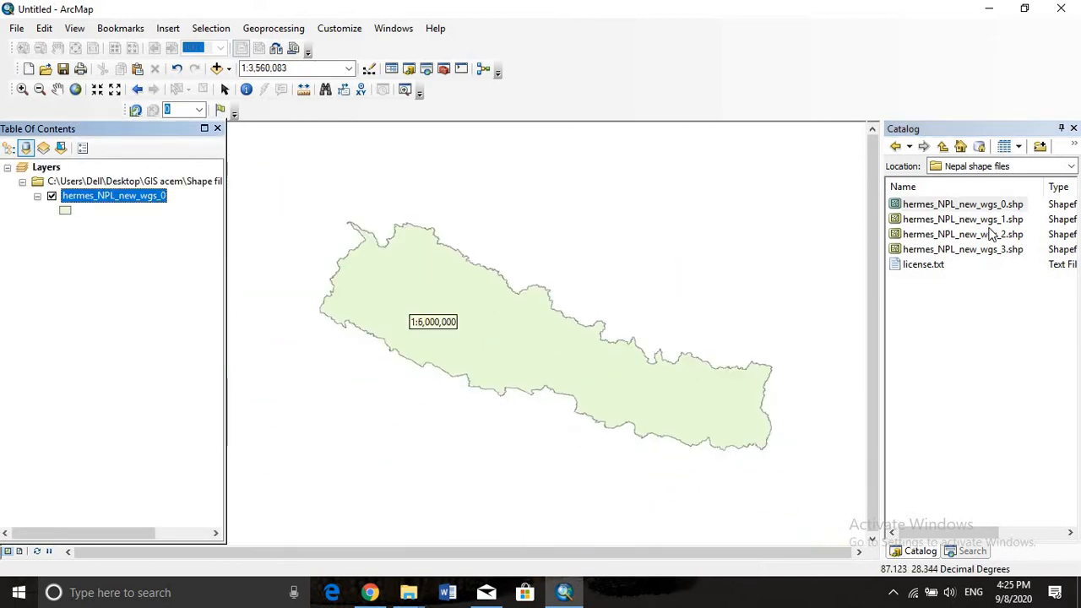
{"action": "left_click_drag", "start_coordinate": [966, 224], "coordinate": [635, 355]}
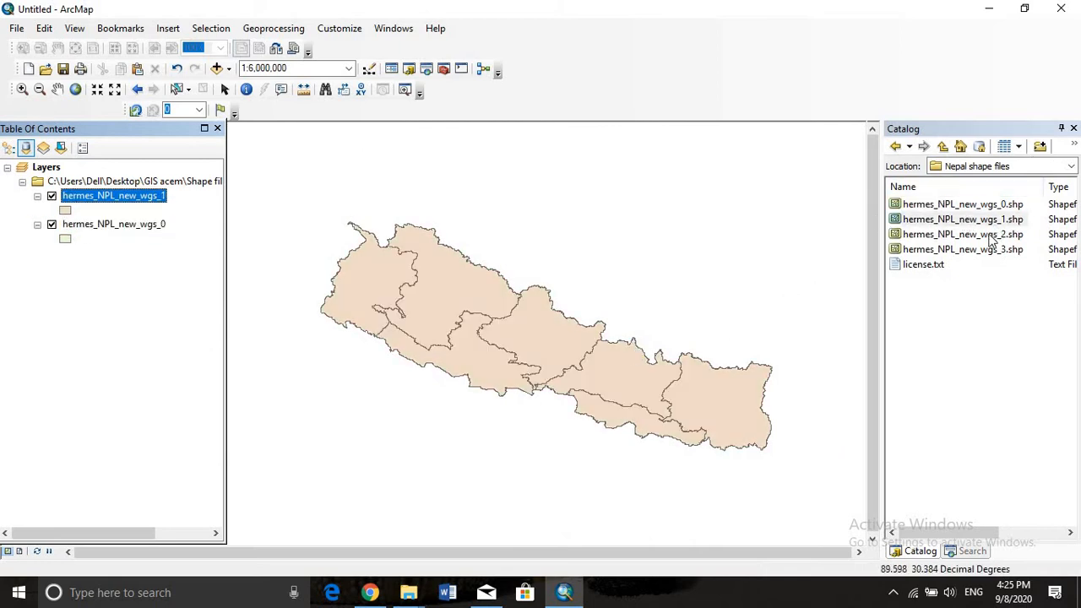
{"action": "left_click_drag", "start_coordinate": [979, 235], "coordinate": [568, 329]}
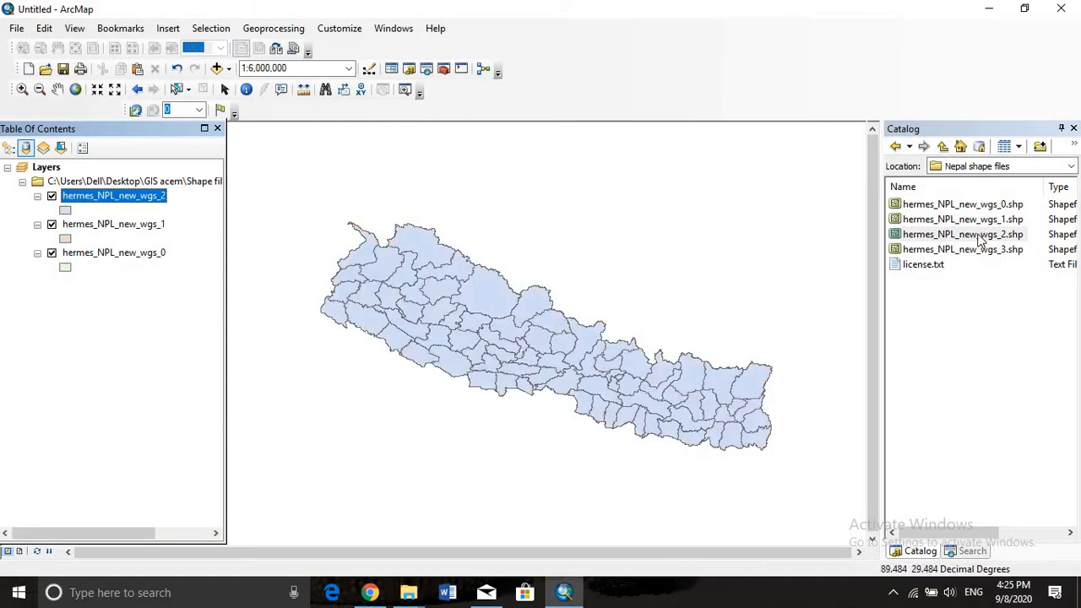
{"action": "left_click_drag", "start_coordinate": [965, 250], "coordinate": [527, 376]}
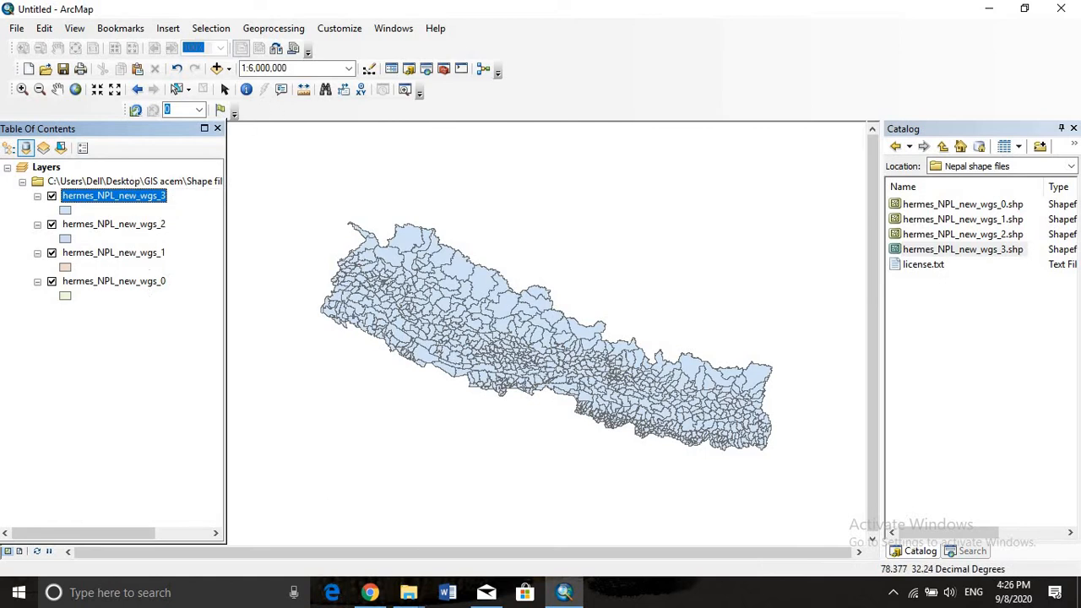
Remove the hermes_NPL_new_wgs_3 layer from the map
{"action": "left_click", "coordinate": [100, 227]}
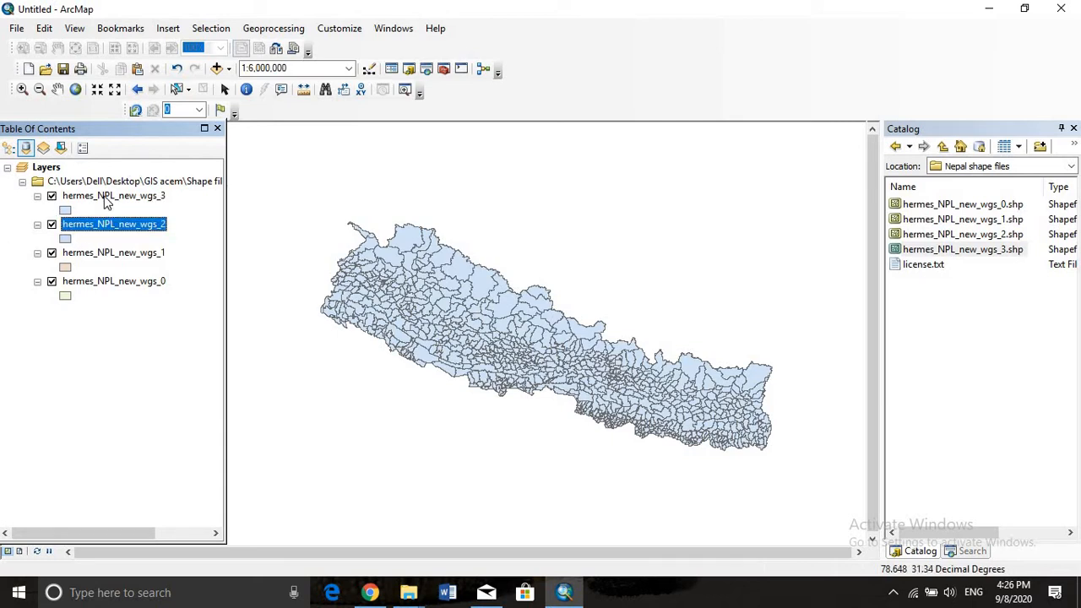
{"action": "right_click", "coordinate": [77, 197]}
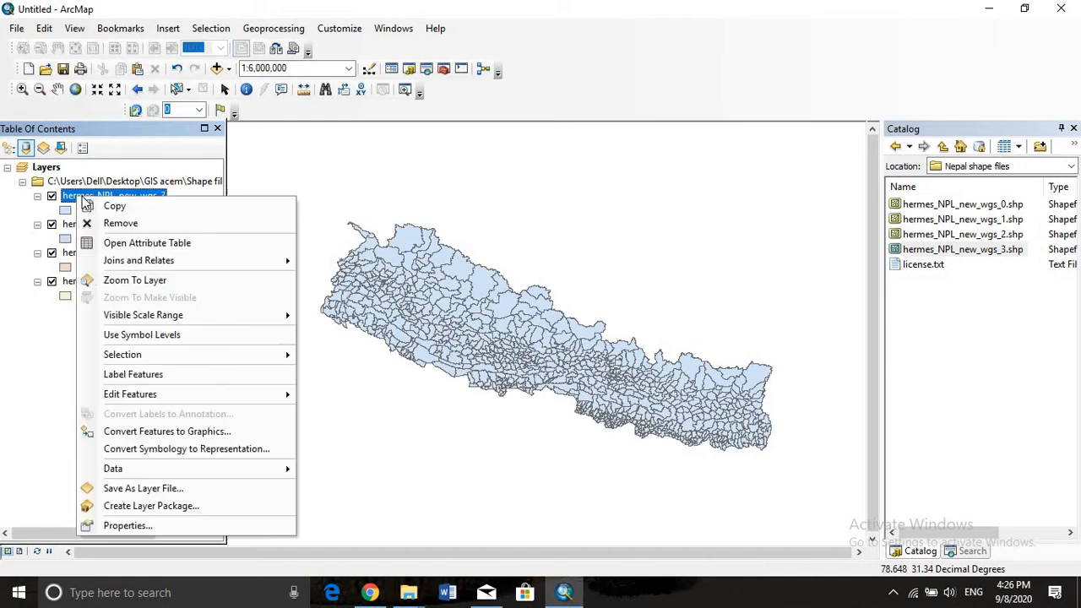
{"action": "left_click", "coordinate": [100, 222]}
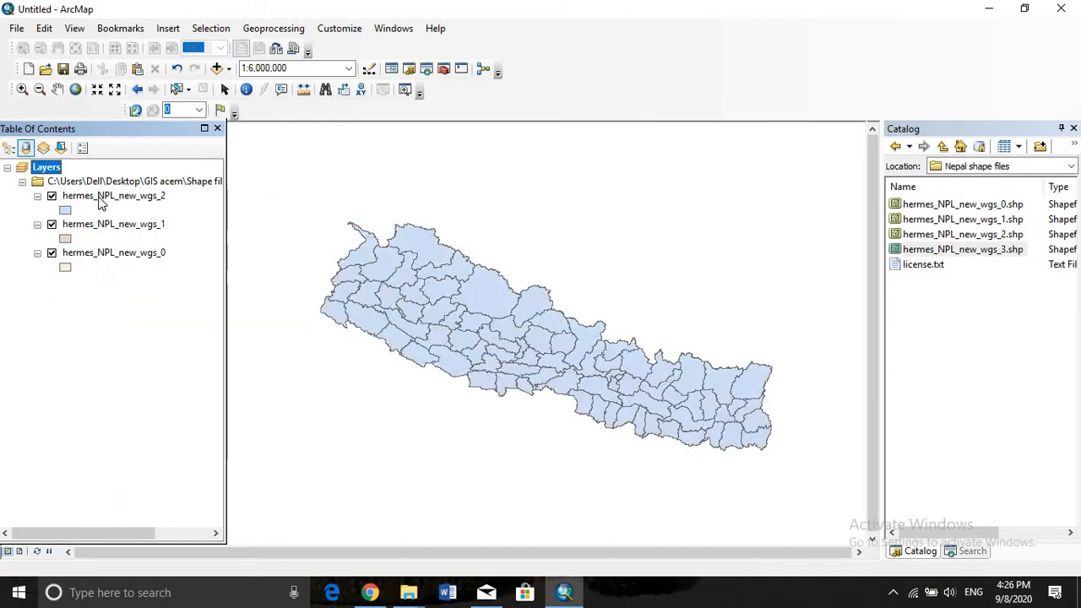
Turn on feature labels for the hermes_NPL_new_wgs_2 layer
{"action": "right_click", "coordinate": [99, 197]}
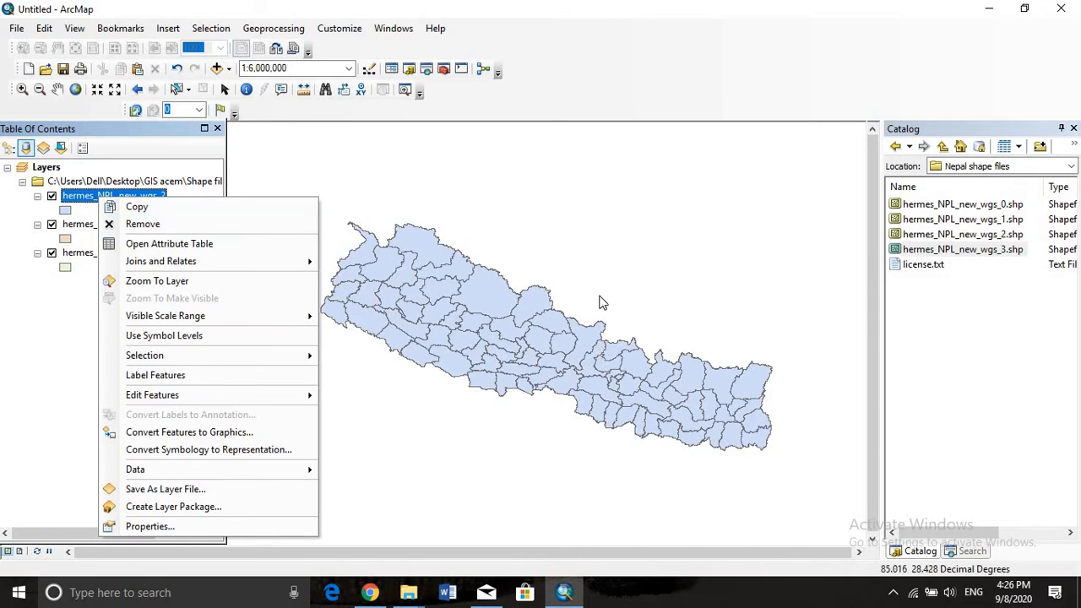
{"action": "left_click", "coordinate": [670, 384]}
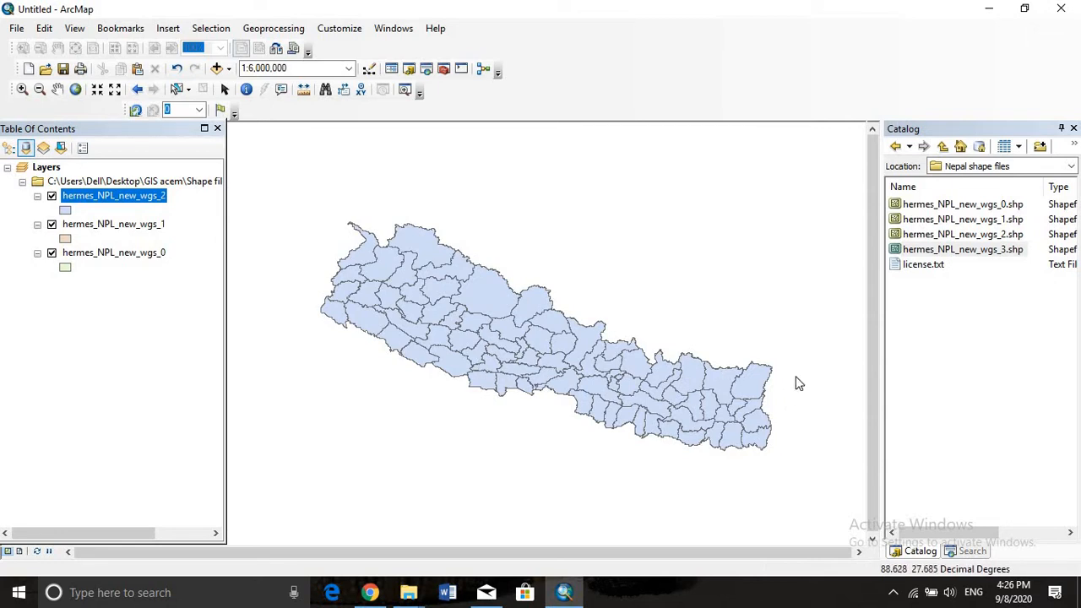
{"action": "right_click", "coordinate": [121, 196]}
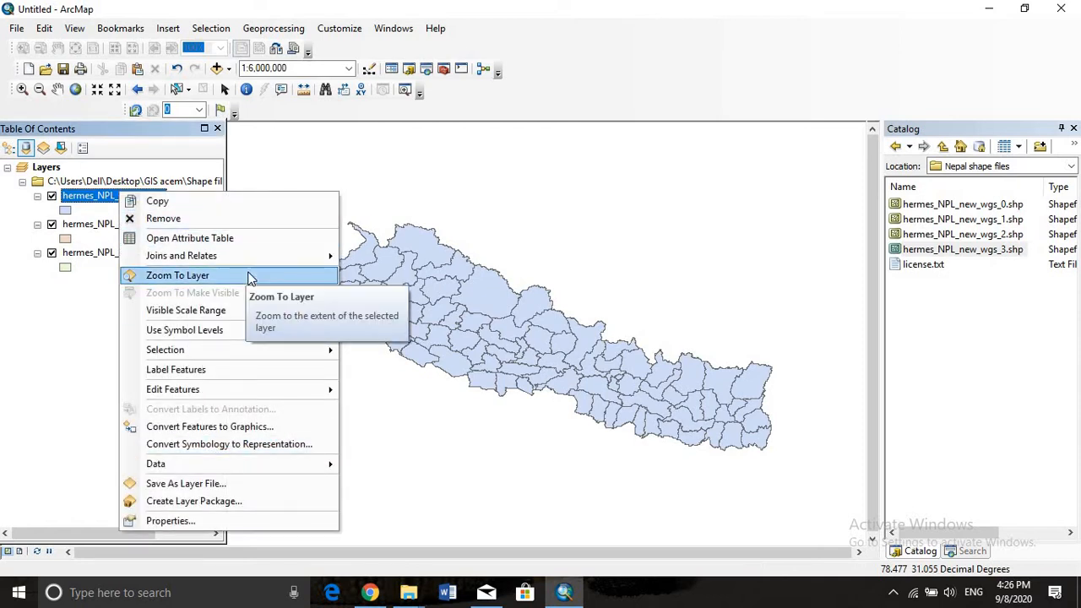
{"action": "left_click", "coordinate": [277, 369]}
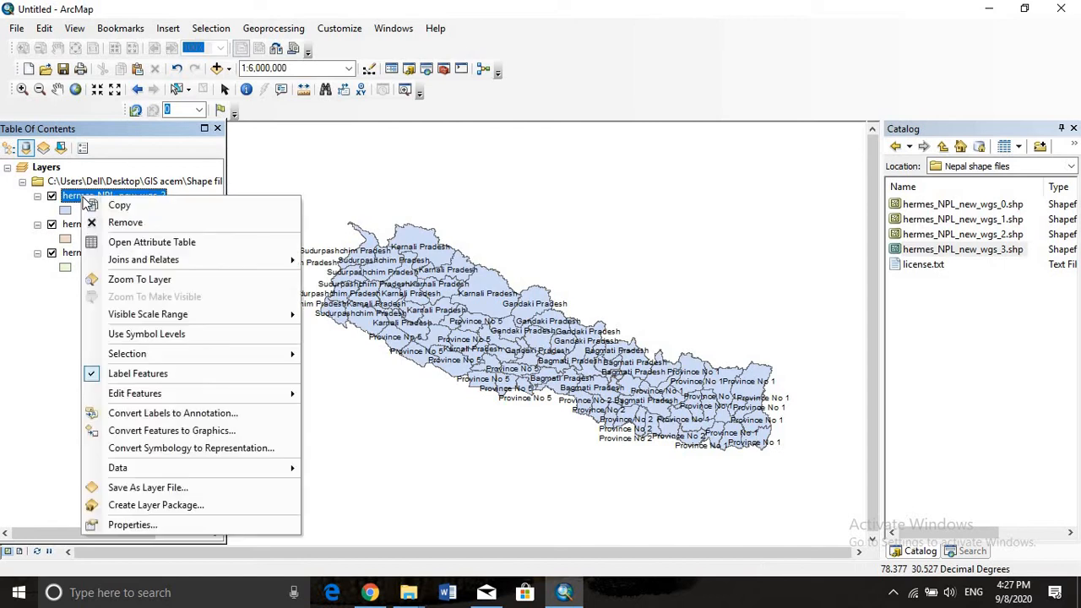
Label all features of the hermes_NPL_new_wgs_2 layer the same way, using the DISTRICT field, and apply the change
{"action": "right_click", "coordinate": [85, 200]}
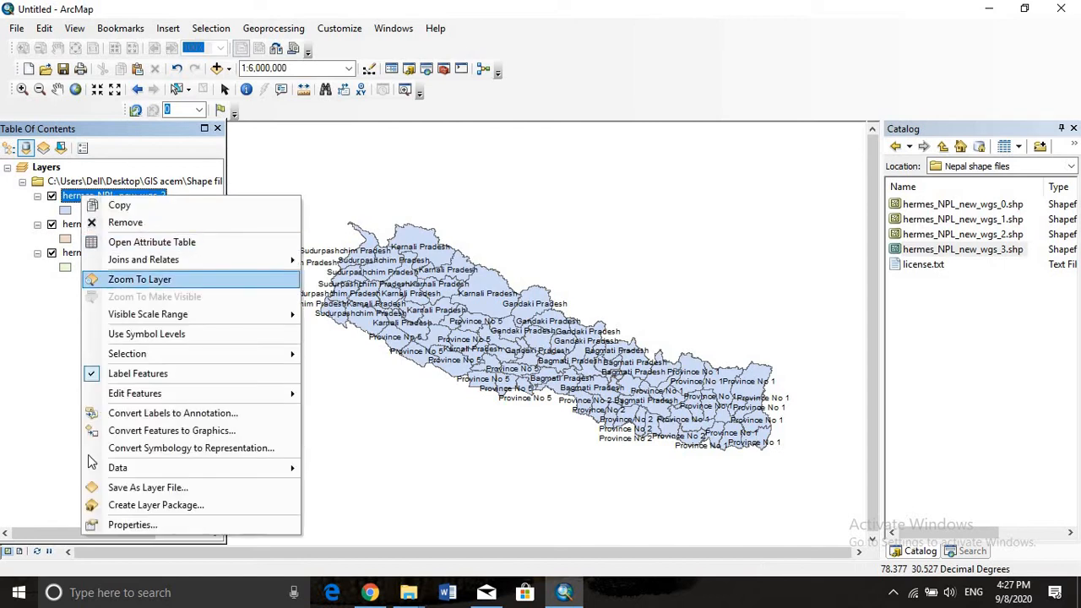
{"action": "left_click", "coordinate": [200, 516]}
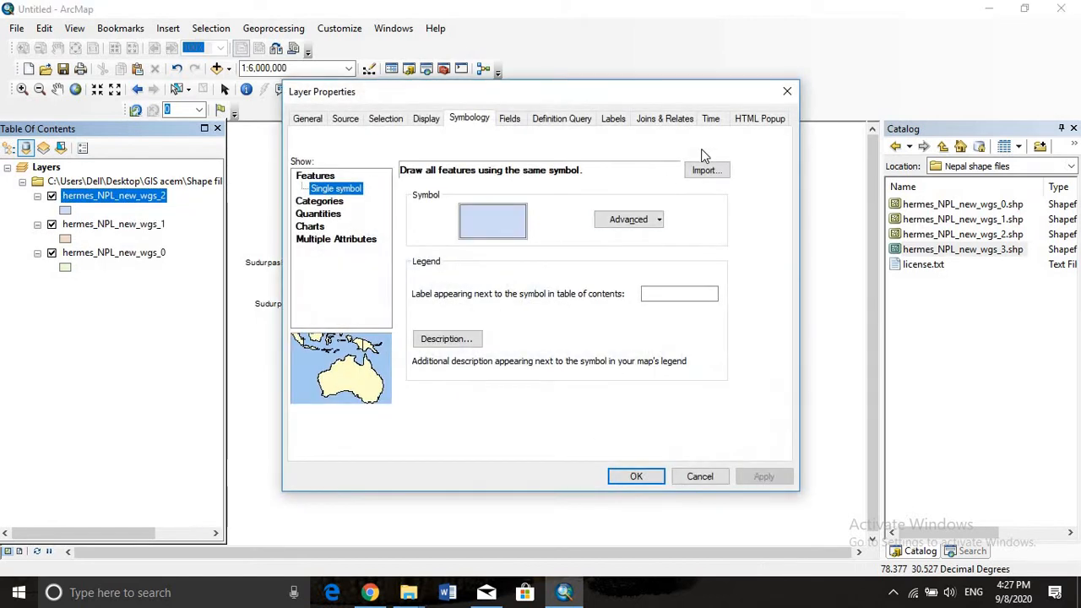
{"action": "left_click", "coordinate": [612, 121]}
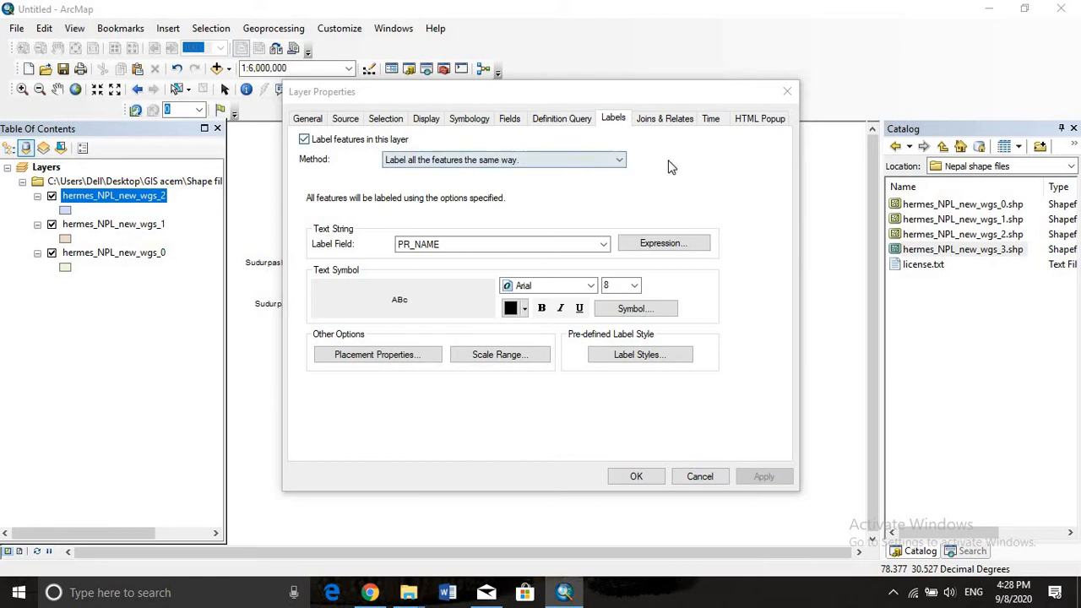
{"action": "left_click", "coordinate": [620, 160]}
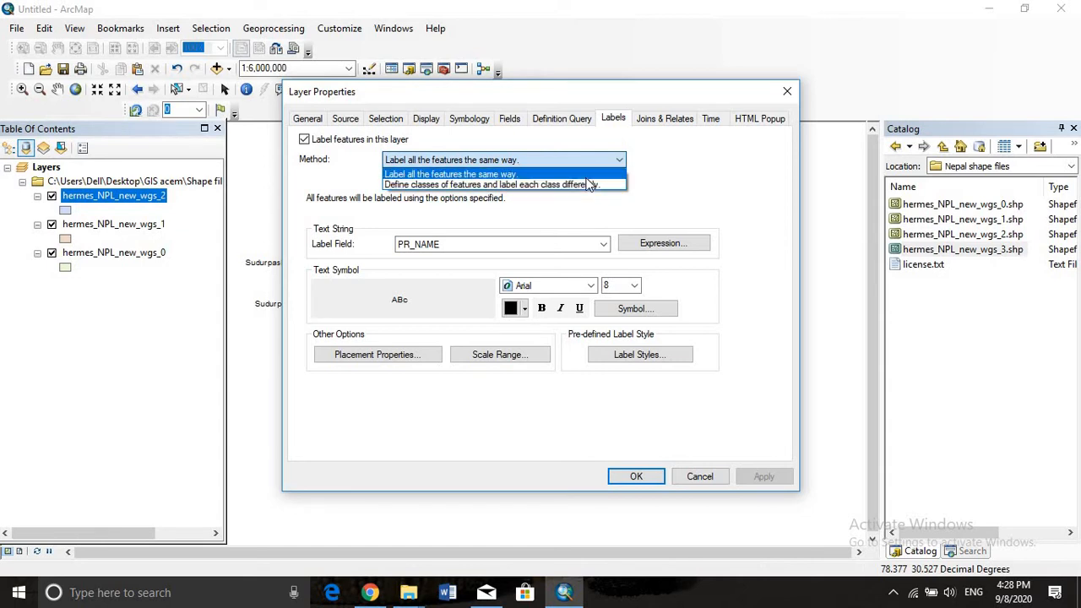
{"action": "left_click", "coordinate": [588, 177]}
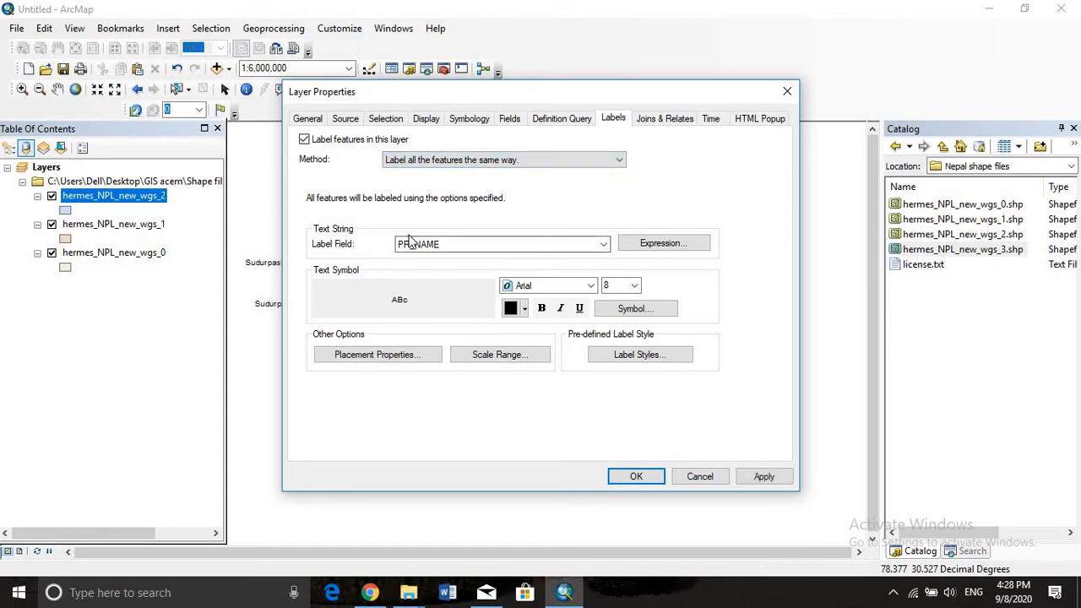
{"action": "left_click", "coordinate": [603, 244]}
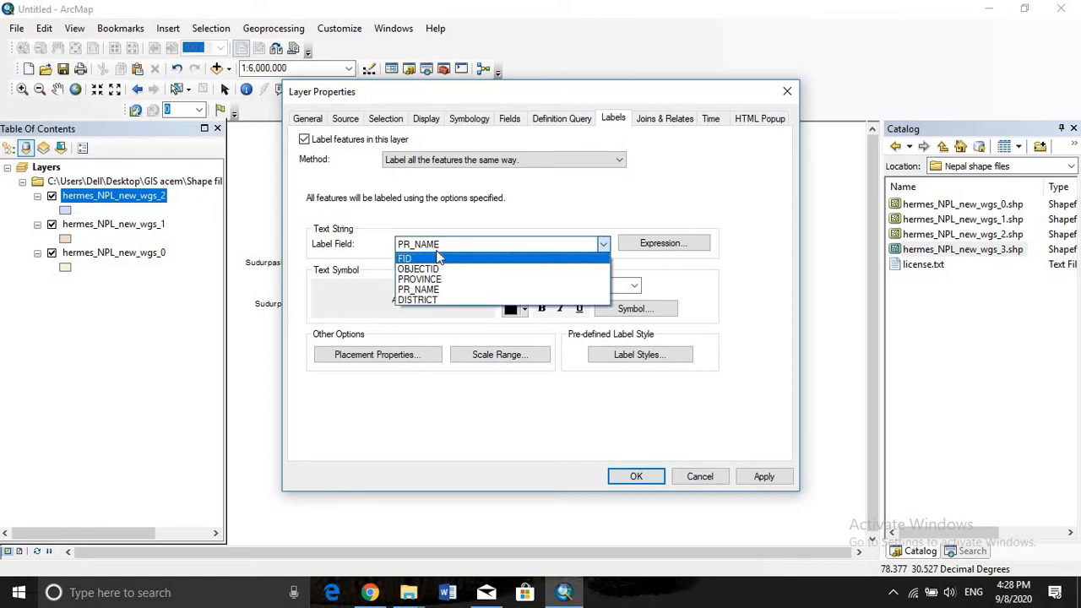
{"action": "left_click", "coordinate": [436, 302]}
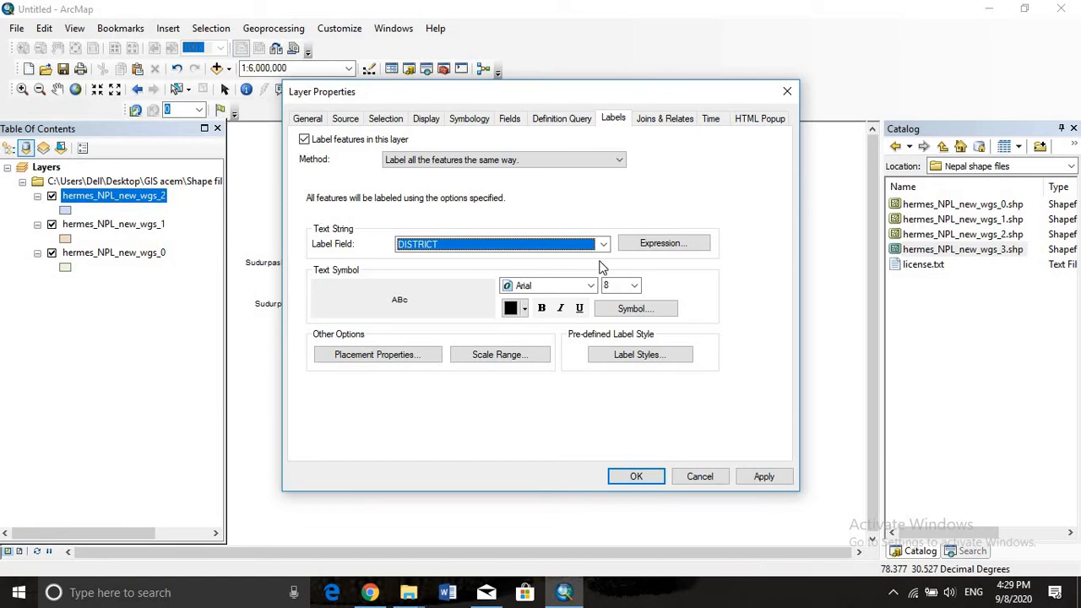
{"action": "left_click", "coordinate": [760, 477]}
{"action": "left_click_drag", "start_coordinate": [747, 91], "coordinate": [493, 108]}
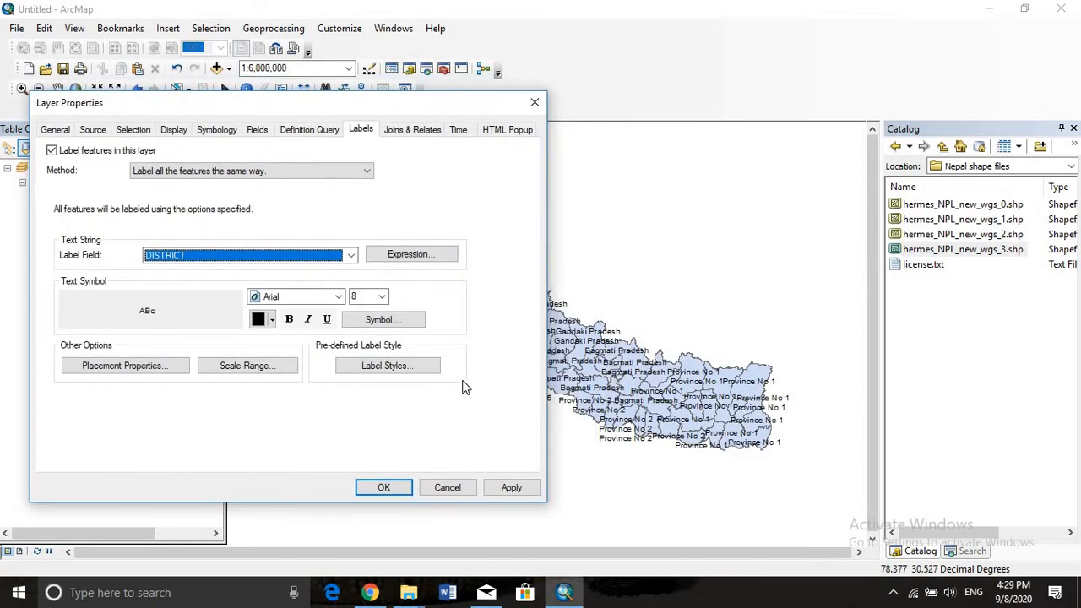
{"action": "left_click", "coordinate": [507, 494]}
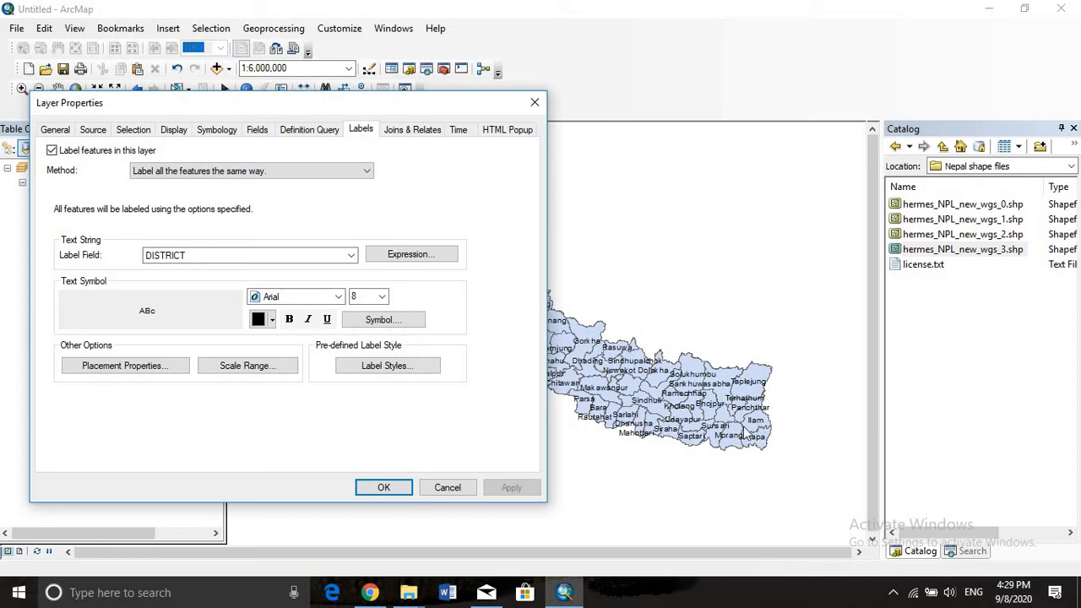
Format the district labels in dark green Arial Narrow, apply the style and close the layer properties
{"action": "left_click", "coordinate": [272, 319]}
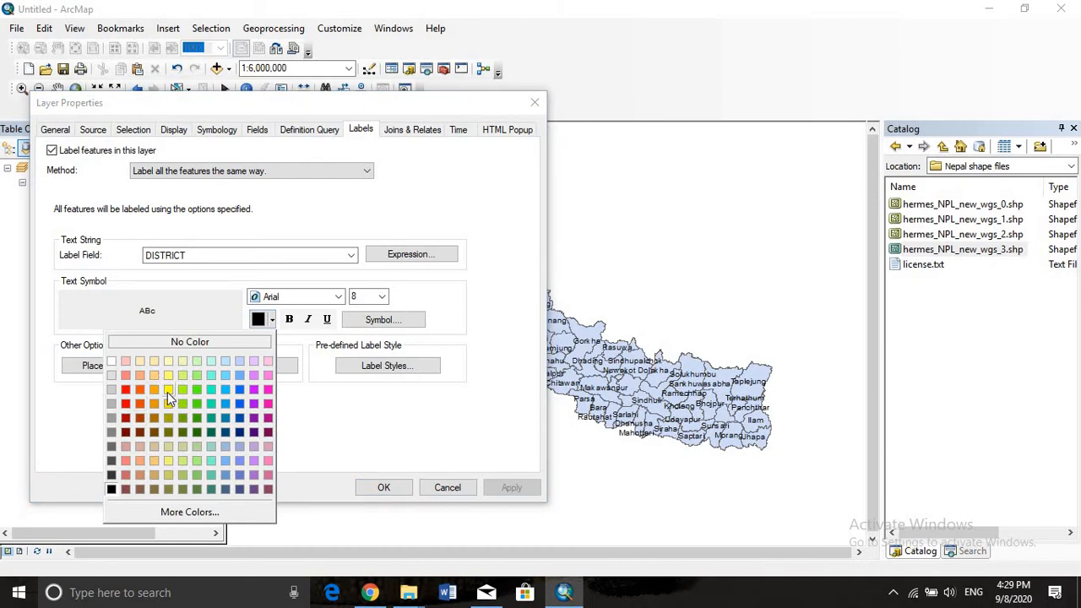
{"action": "left_click", "coordinate": [196, 432]}
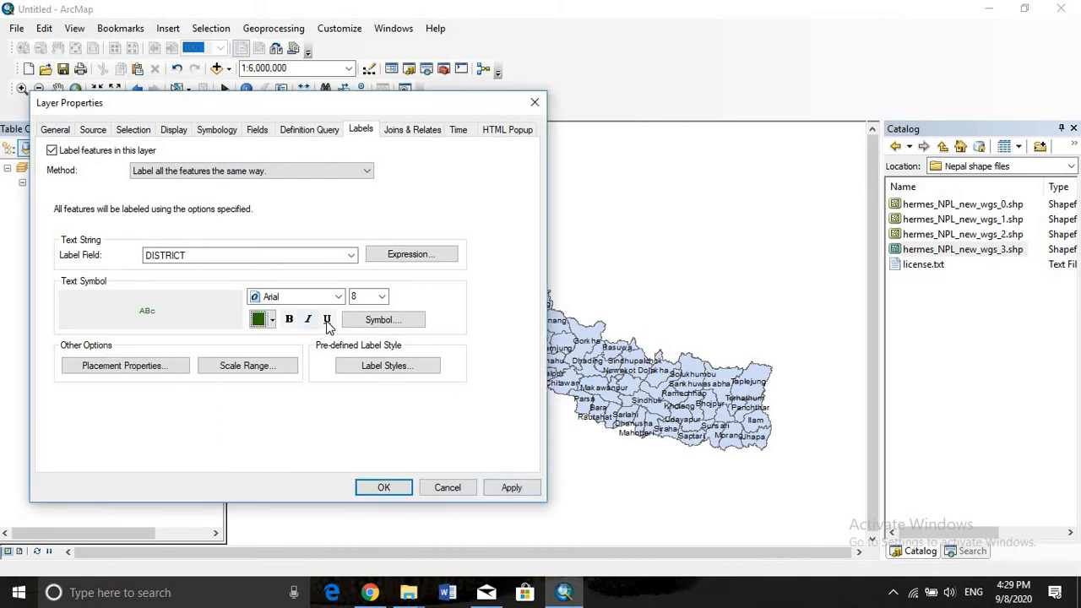
{"action": "left_click", "coordinate": [338, 296]}
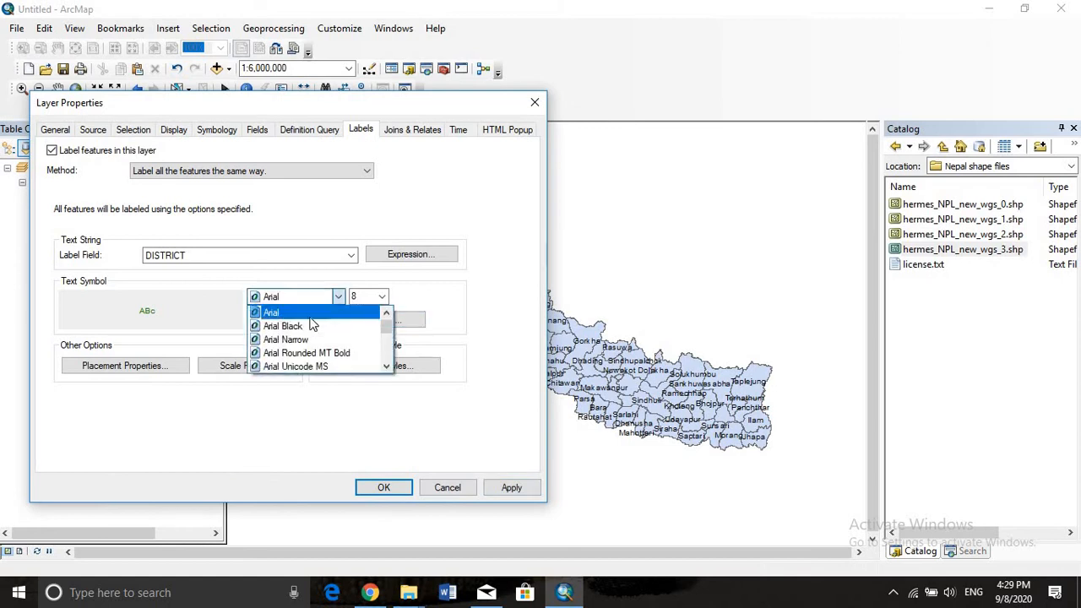
{"action": "left_click", "coordinate": [299, 340]}
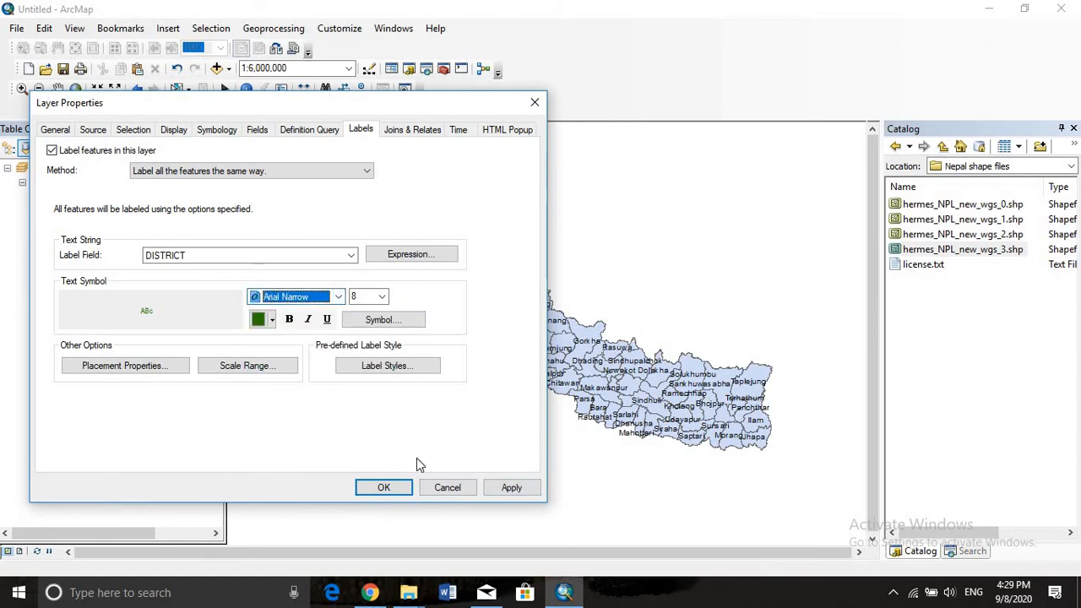
{"action": "left_click", "coordinate": [511, 487]}
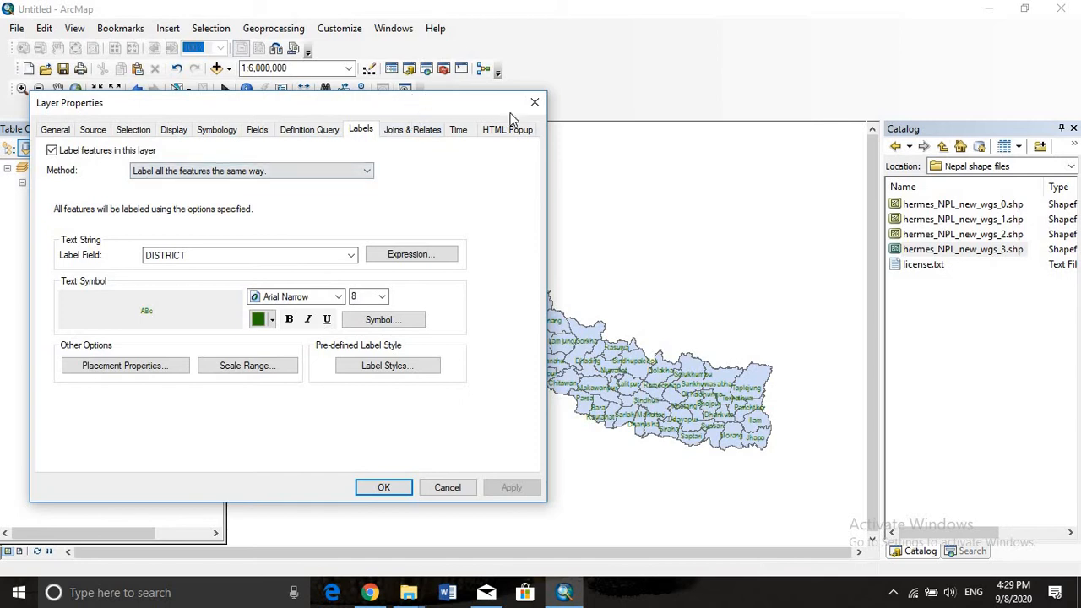
{"action": "left_click_drag", "start_coordinate": [510, 113], "coordinate": [727, 140]}
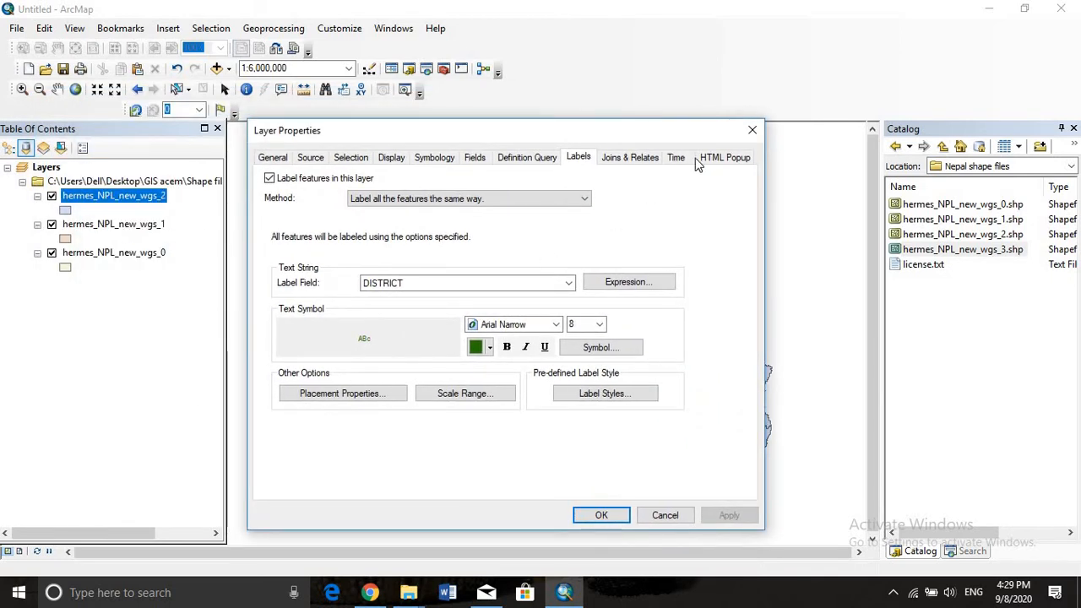
{"action": "left_click", "coordinate": [752, 131]}
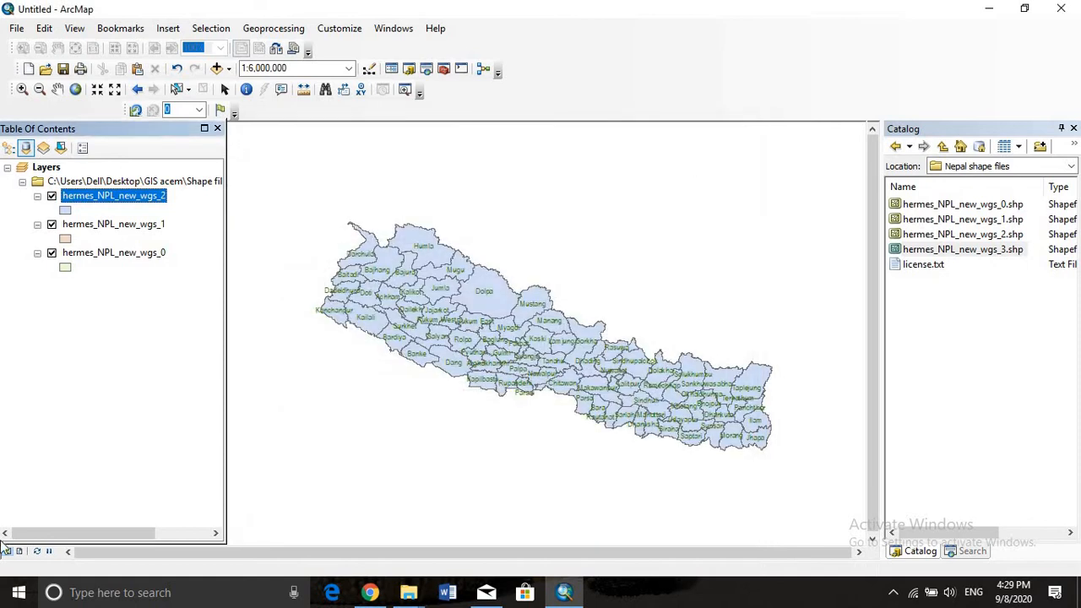
Open the attribute table of the hermes_NPL_new_wgs_2 layer and examine its province columns
{"action": "right_click", "coordinate": [80, 198]}
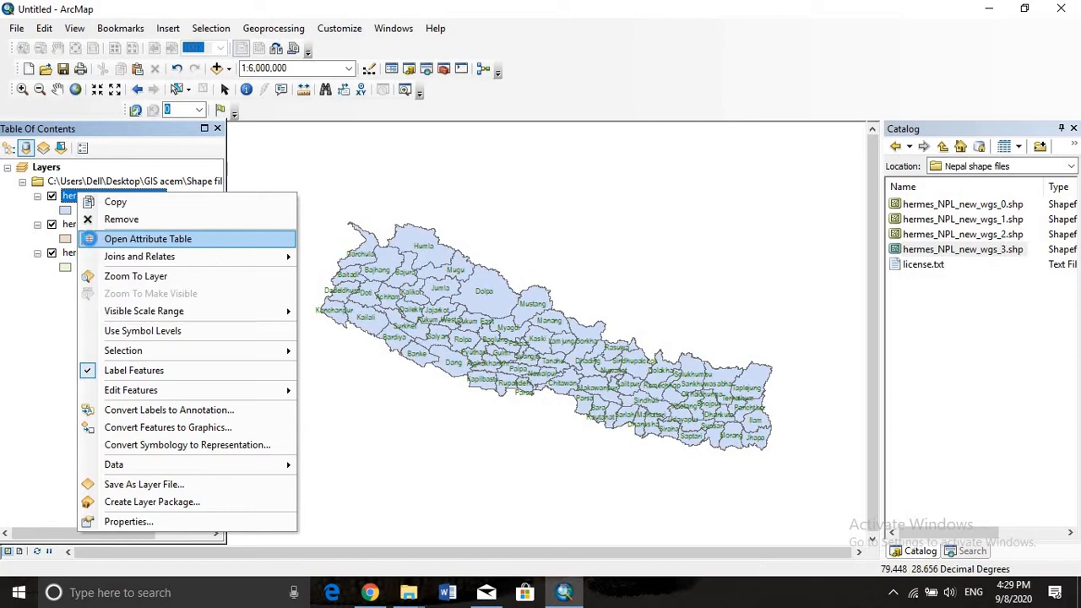
{"action": "left_click", "coordinate": [93, 242]}
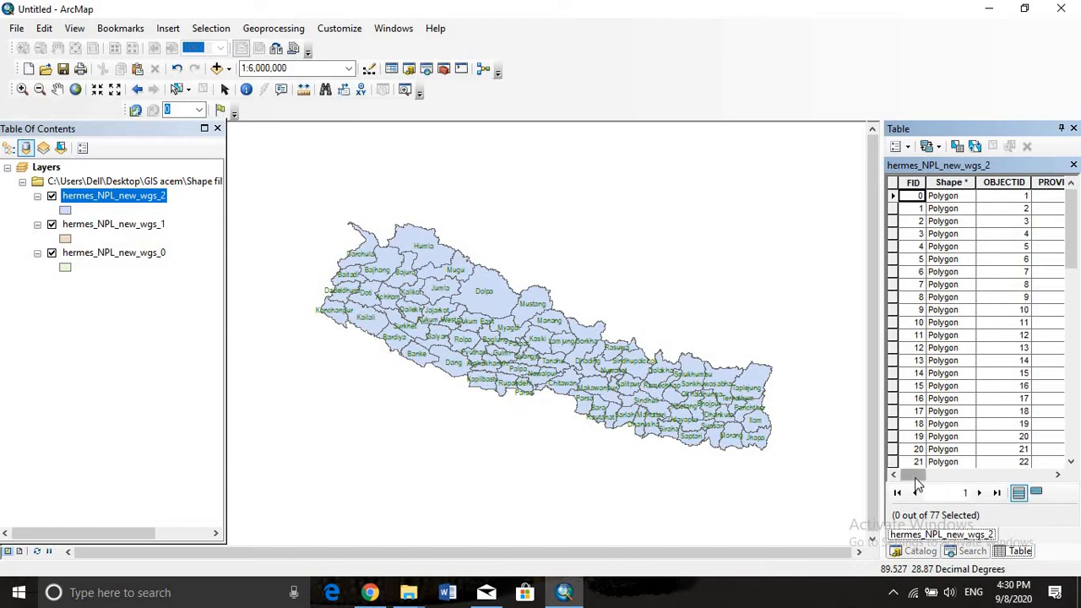
{"action": "left_click_drag", "start_coordinate": [925, 481], "coordinate": [942, 481]}
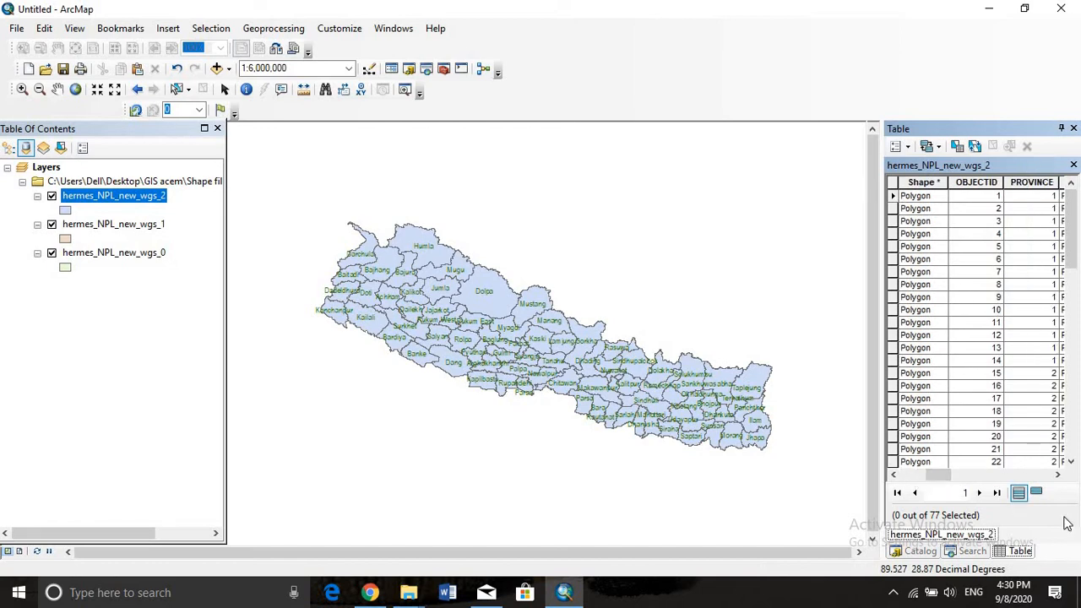
Examine the DISTRICT column of the open attribute table and close both the table and the Search window
{"action": "left_click", "coordinate": [1061, 478]}
{"action": "left_click", "coordinate": [1060, 478]}
{"action": "left_click", "coordinate": [1061, 478]}
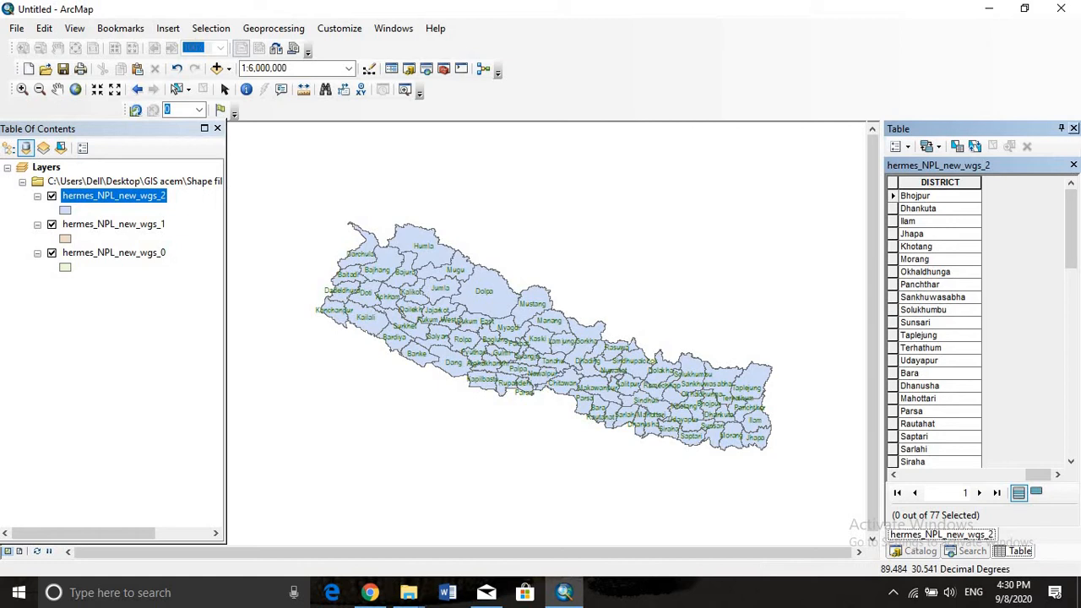
{"action": "left_click", "coordinate": [1073, 128]}
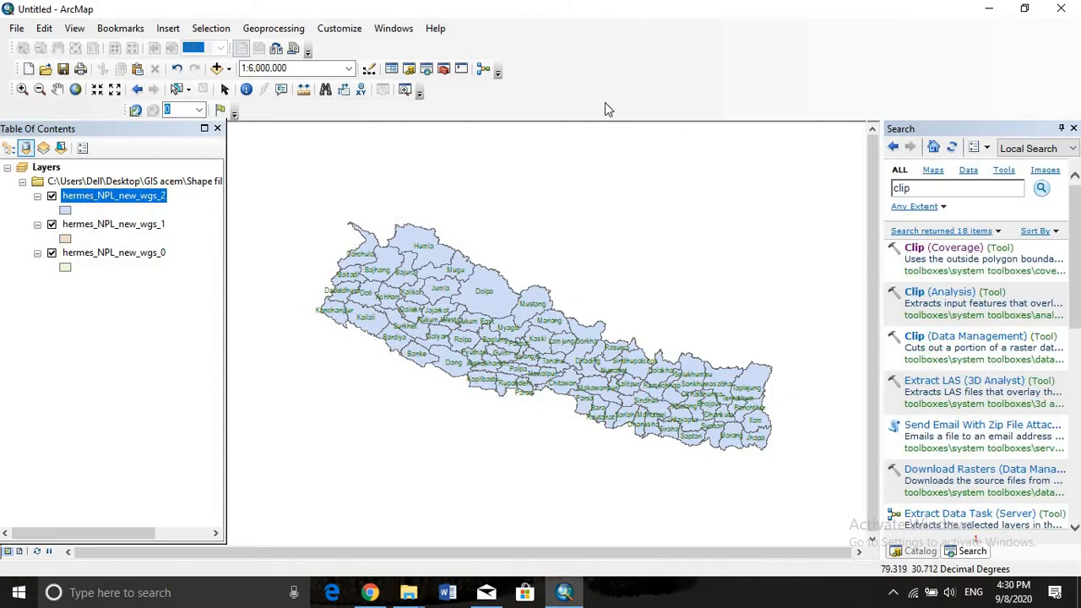
{"action": "left_click", "coordinate": [1074, 129]}
Symbolize the hermes_NPL_new_wgs_2 layer by unique values of the PROVINCE field and add all its values
{"action": "right_click", "coordinate": [117, 197]}
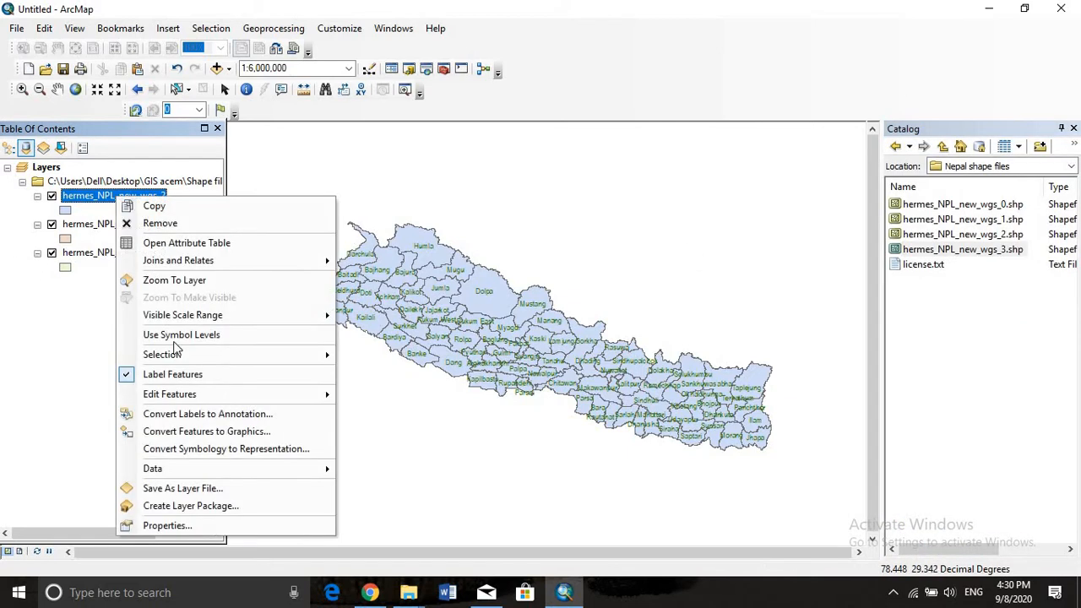
{"action": "left_click", "coordinate": [211, 525]}
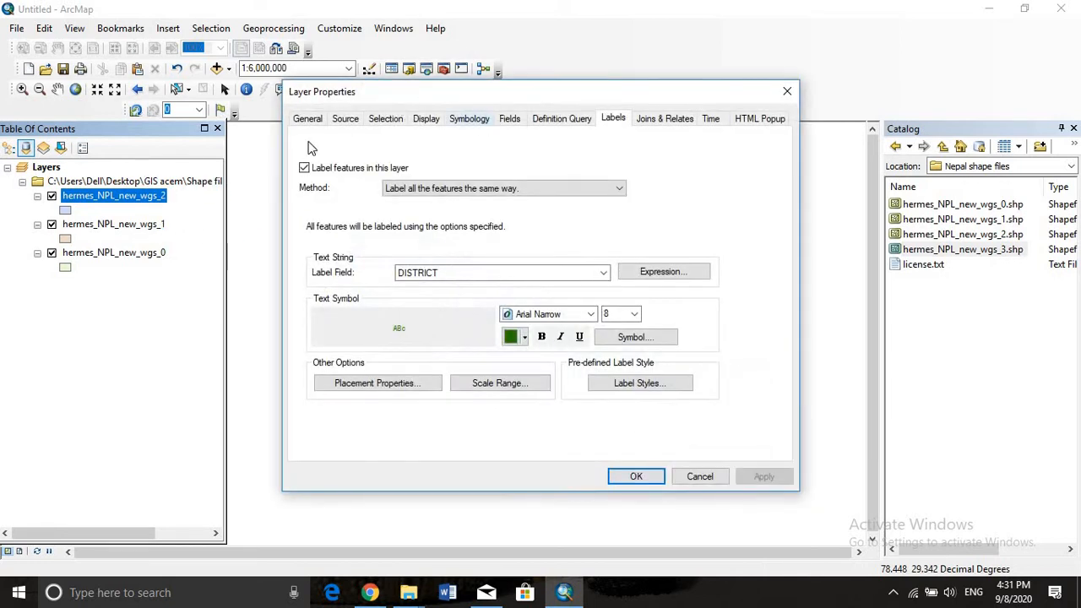
{"action": "left_click", "coordinate": [454, 123]}
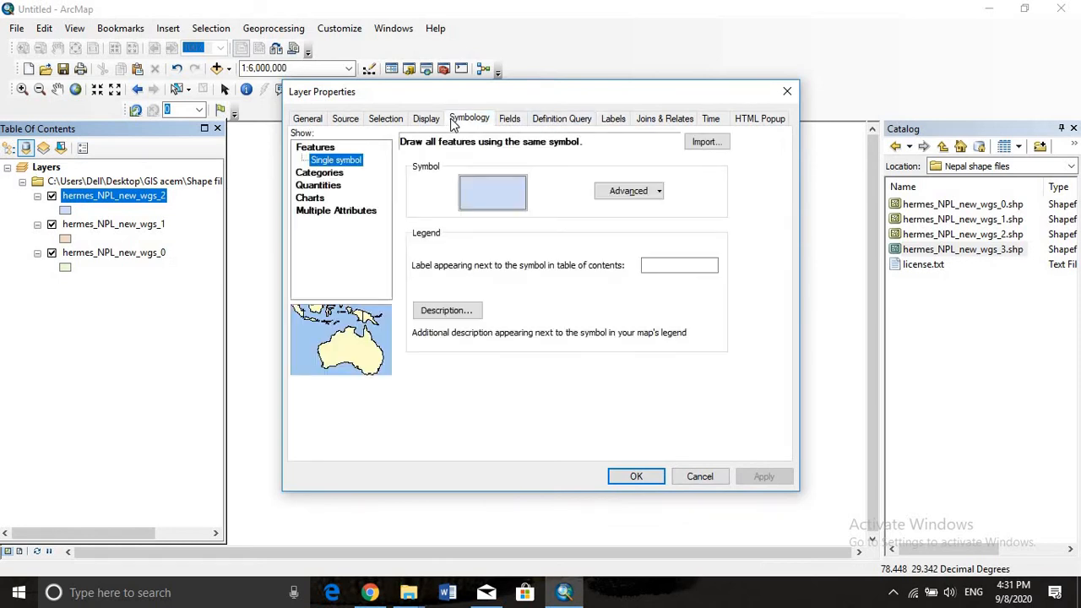
{"action": "left_click", "coordinate": [340, 174]}
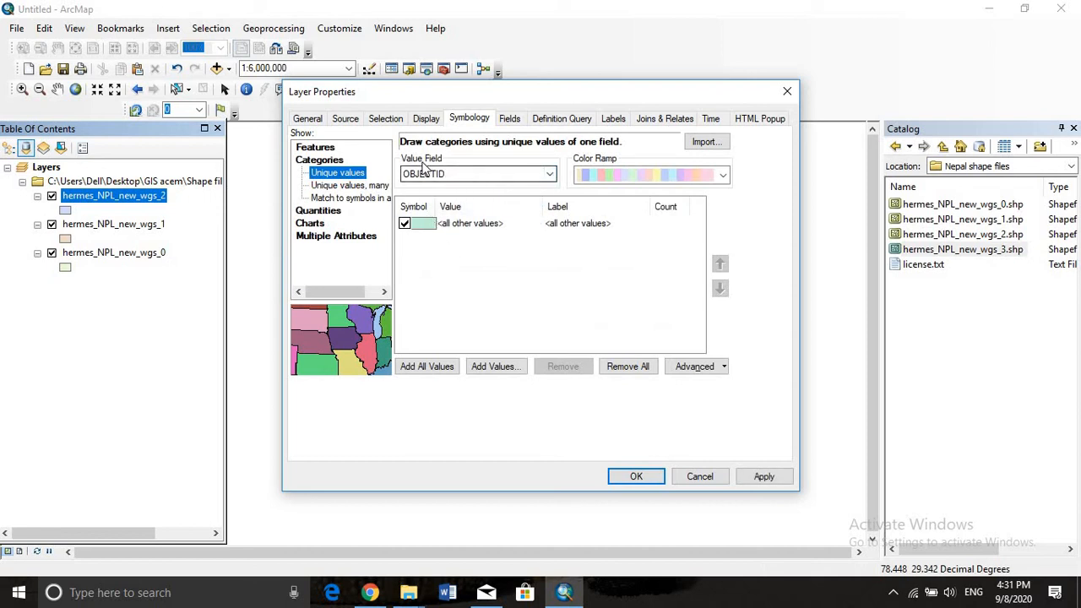
{"action": "left_click_drag", "start_coordinate": [592, 100], "coordinate": [302, 89]}
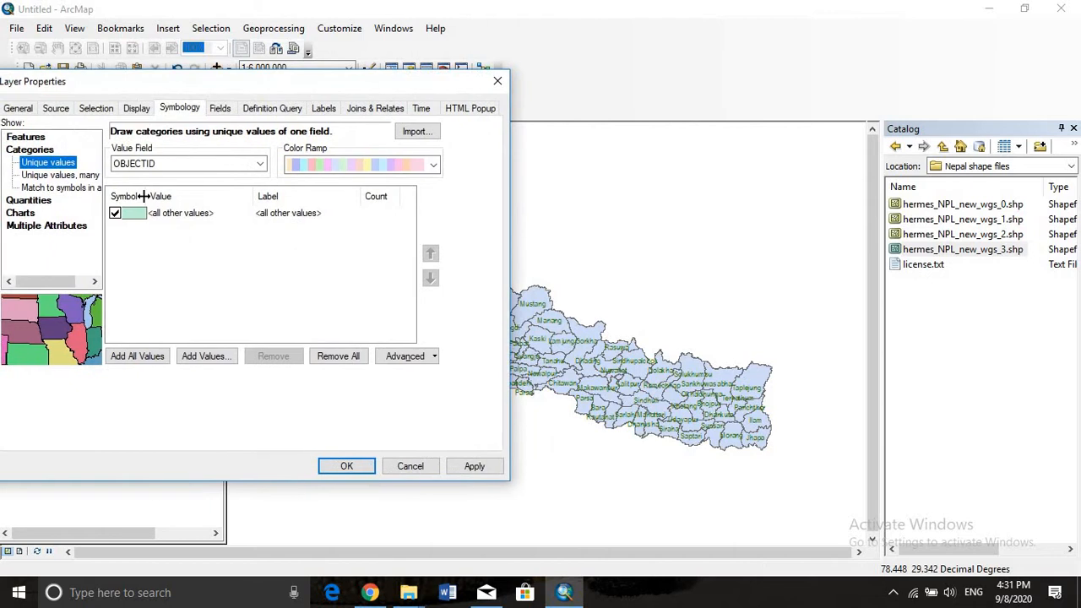
{"action": "left_click", "coordinate": [260, 164]}
{"action": "left_click", "coordinate": [206, 188]}
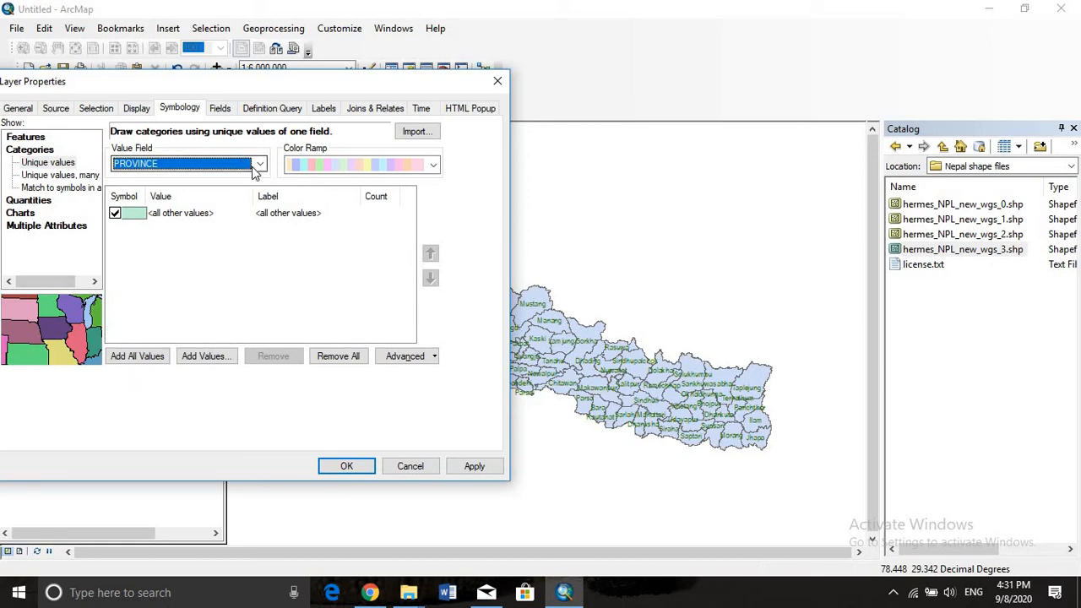
{"action": "left_click", "coordinate": [137, 355]}
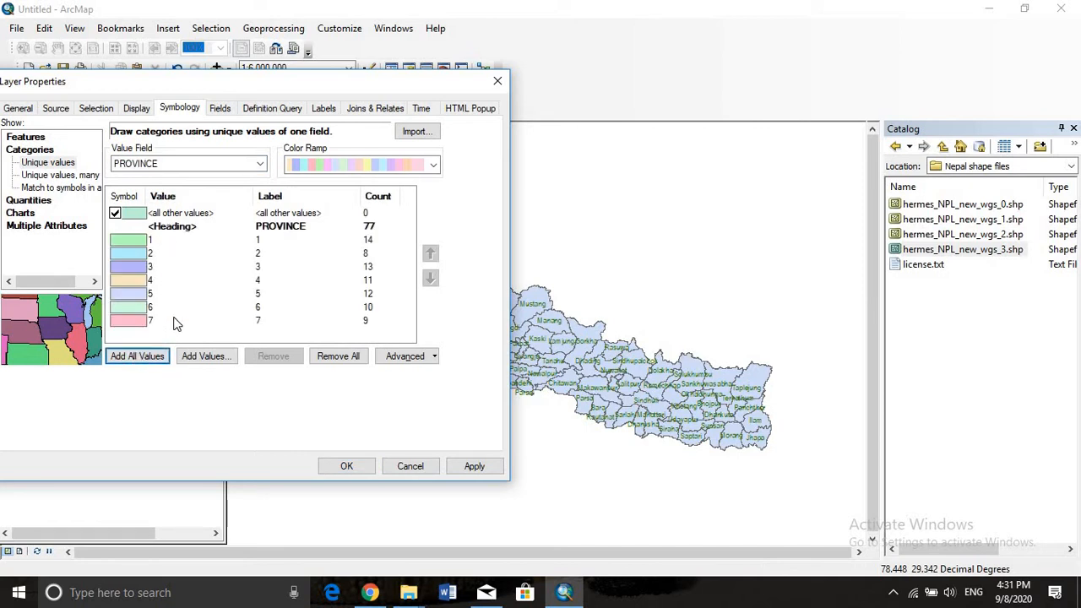
Give the province categories a mixed pink, orange and green color ramp, apply it and view the recolored map
{"action": "left_click", "coordinate": [434, 165]}
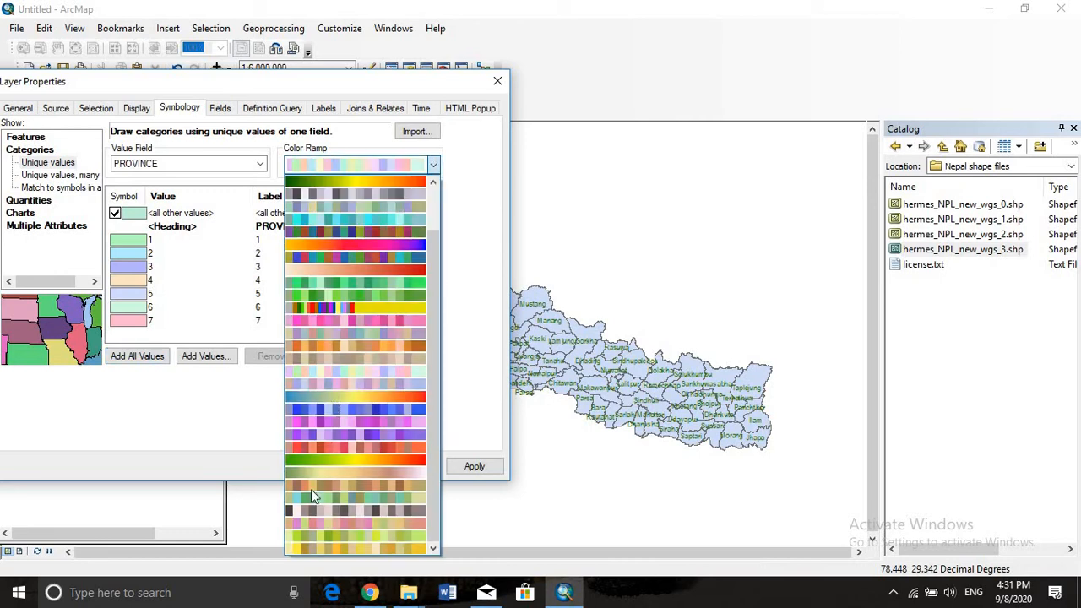
{"action": "left_click", "coordinate": [365, 512]}
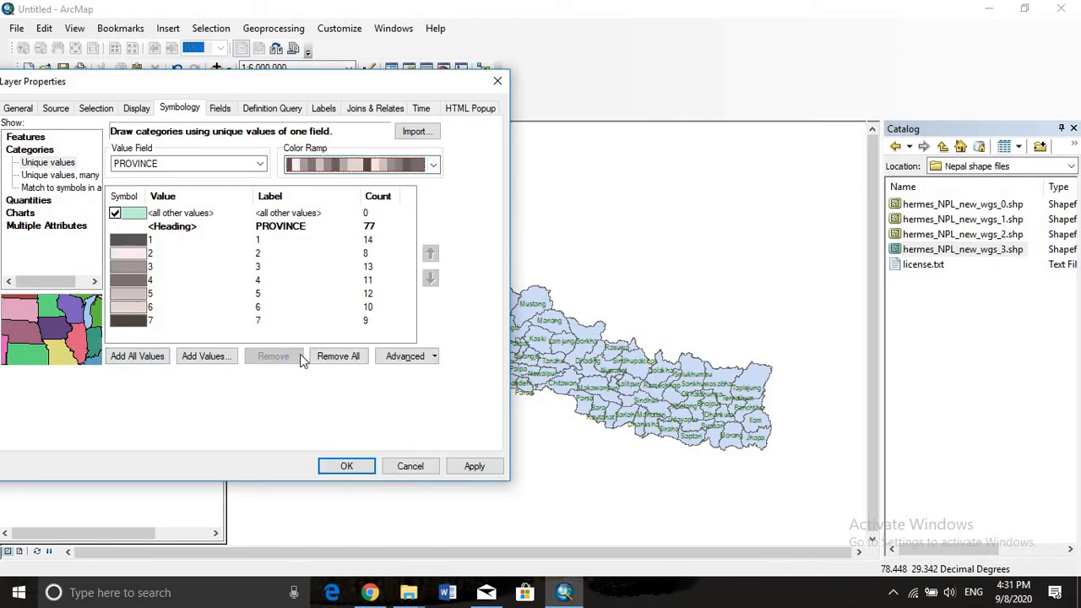
{"action": "left_click", "coordinate": [434, 164]}
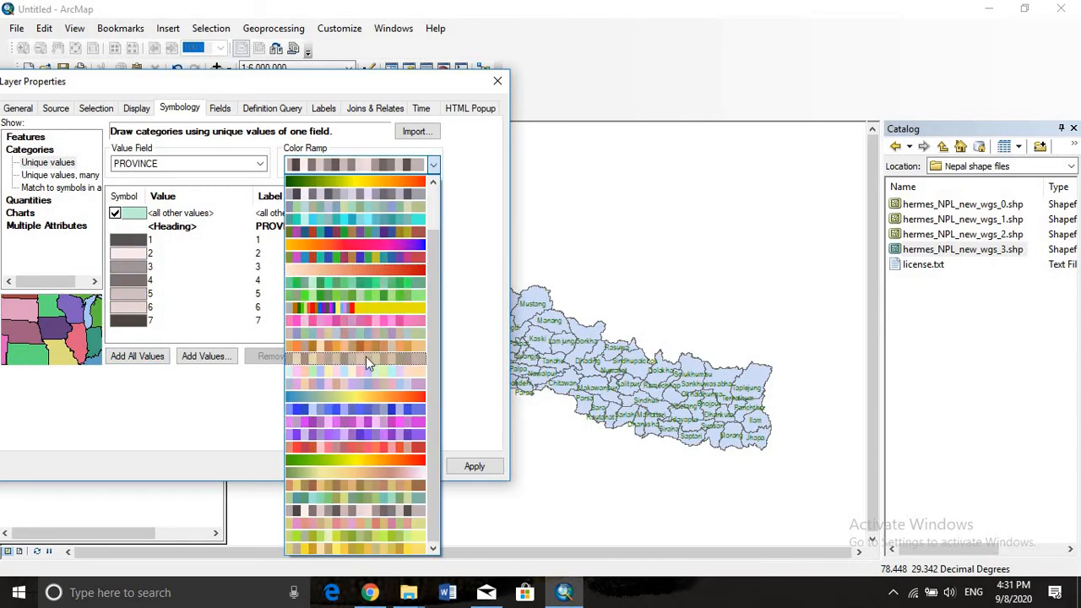
{"action": "left_click", "coordinate": [360, 525]}
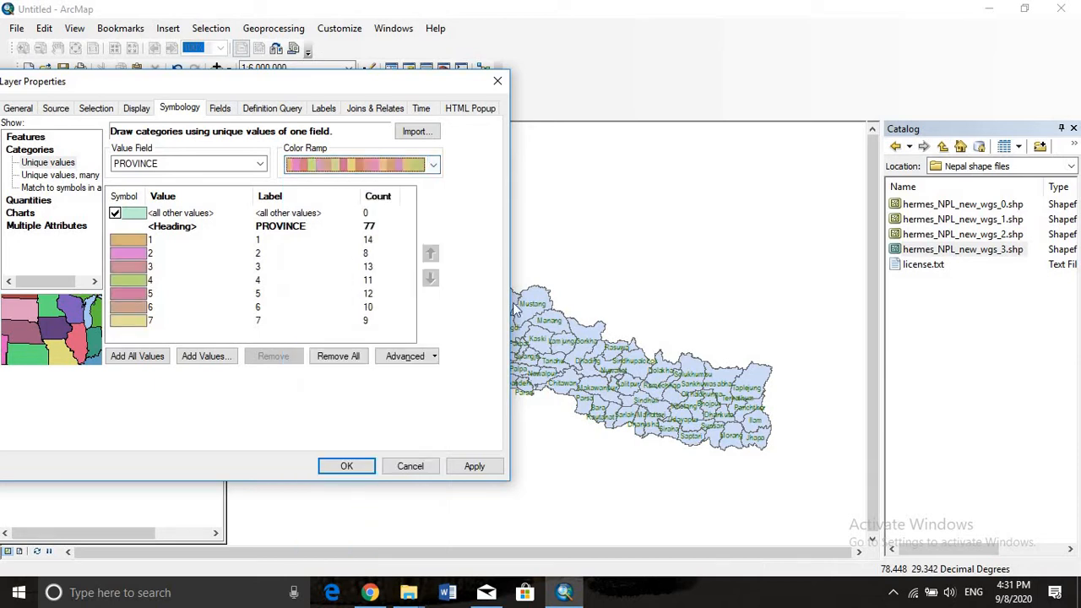
{"action": "left_click", "coordinate": [467, 469]}
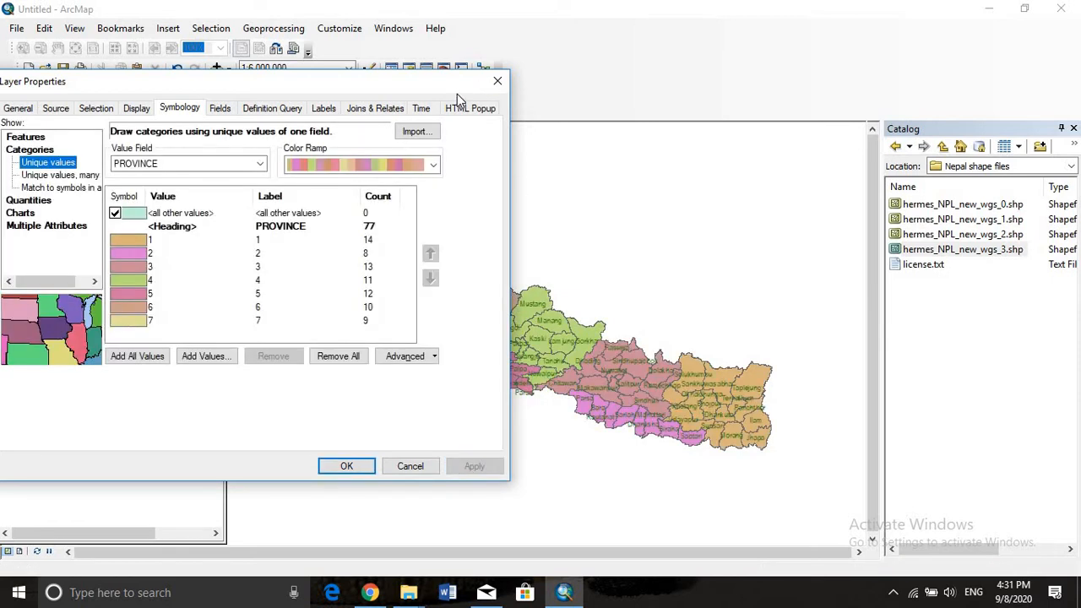
{"action": "left_click_drag", "start_coordinate": [351, 75], "coordinate": [281, 381]}
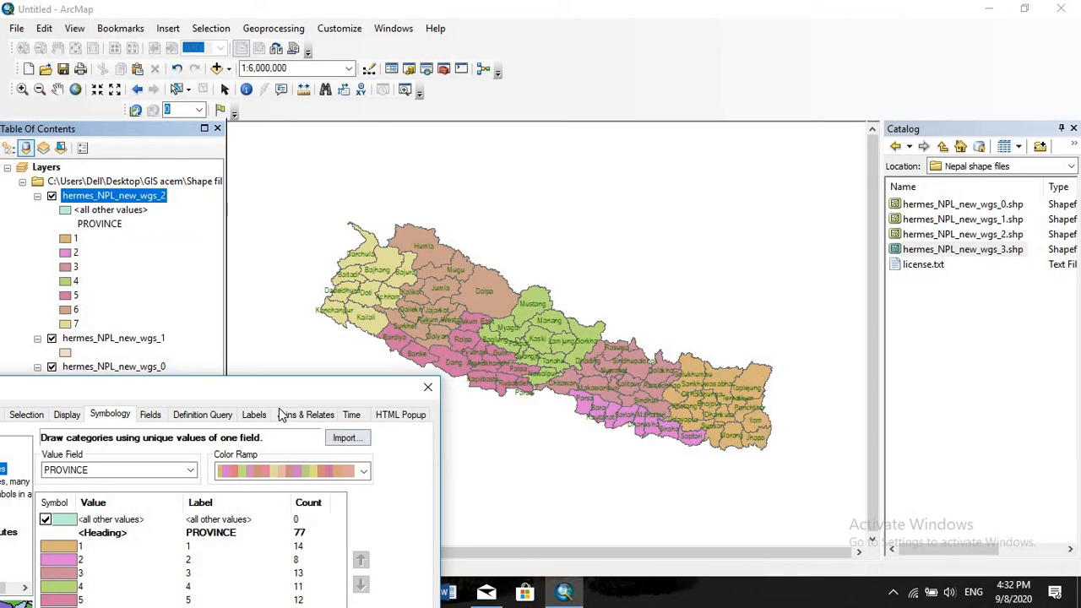
Change the unique-value field to DISTRICT, add all values, apply the symbology and view the recolored map
{"action": "left_click_drag", "start_coordinate": [347, 386], "coordinate": [772, 15]}
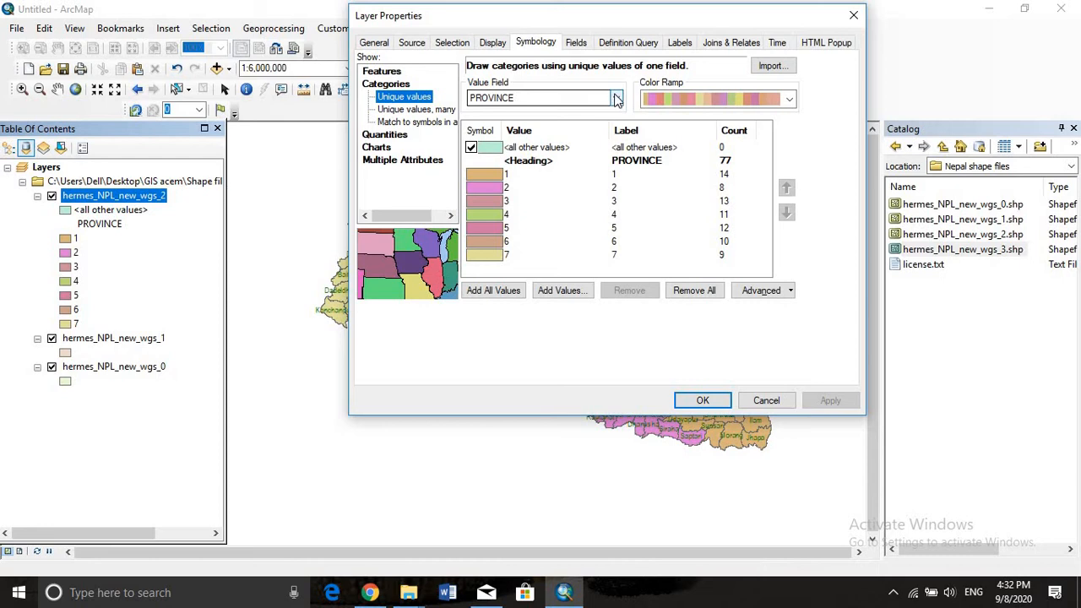
{"action": "left_click", "coordinate": [616, 99]}
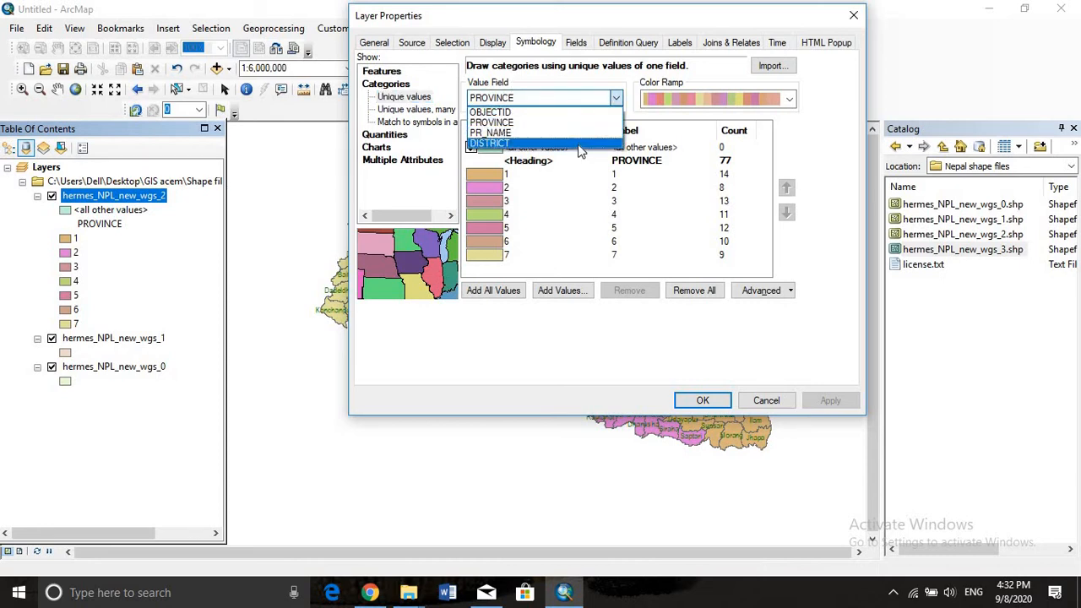
{"action": "left_click", "coordinate": [579, 146]}
{"action": "left_click", "coordinate": [494, 289]}
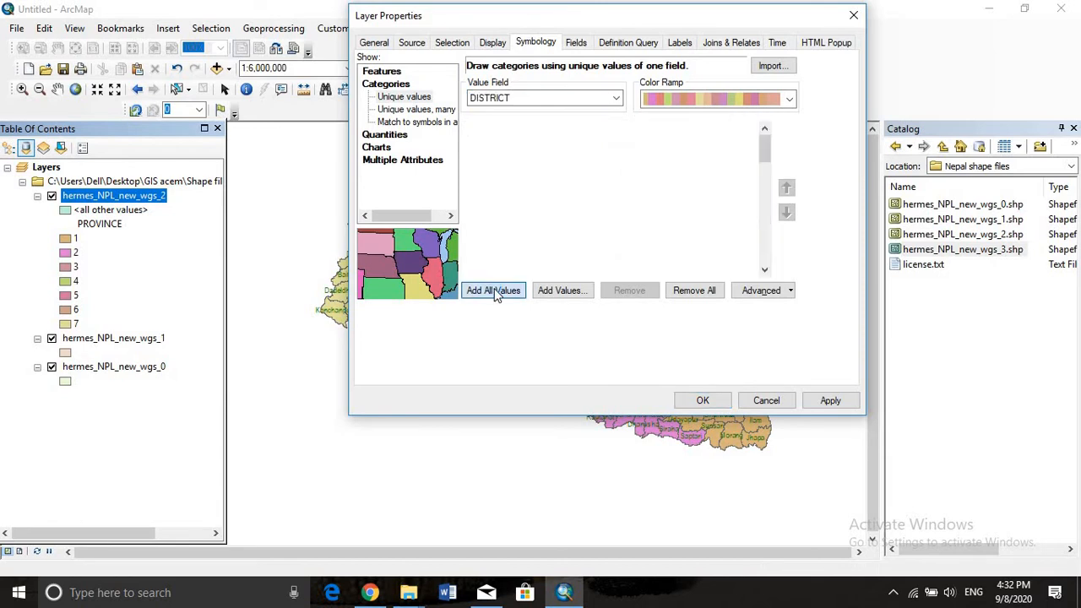
{"action": "scroll", "coordinate": [529, 195], "scroll_direction": "down", "scroll_amount": 2}
{"action": "scroll", "coordinate": [530, 193], "scroll_direction": "up", "scroll_amount": 2}
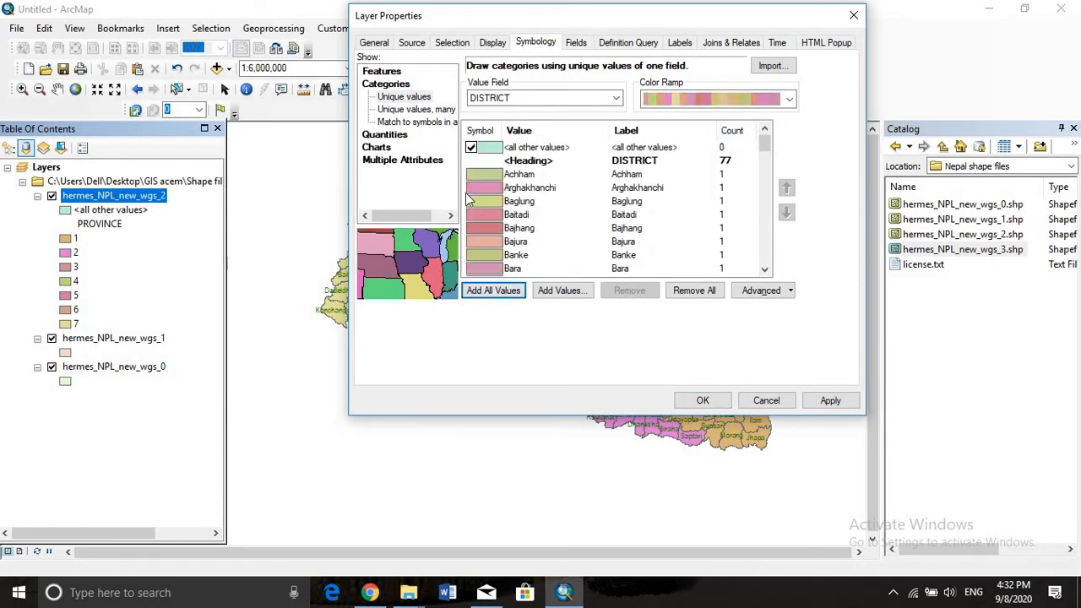
{"action": "scroll", "coordinate": [506, 198], "scroll_direction": "down", "scroll_amount": 10}
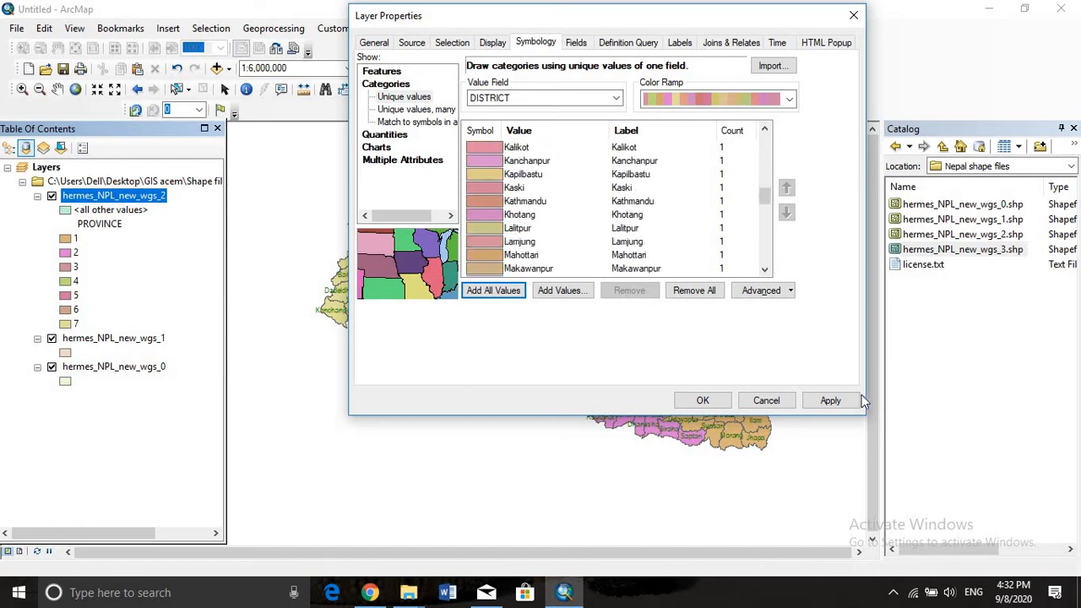
{"action": "left_click", "coordinate": [841, 401]}
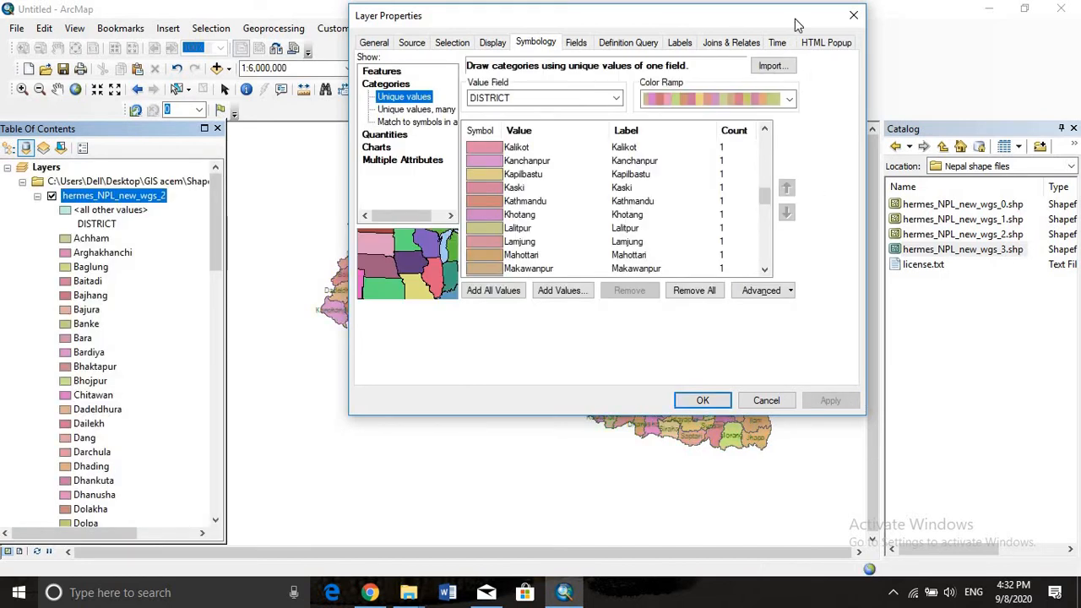
{"action": "left_click_drag", "start_coordinate": [792, 17], "coordinate": [233, 396]}
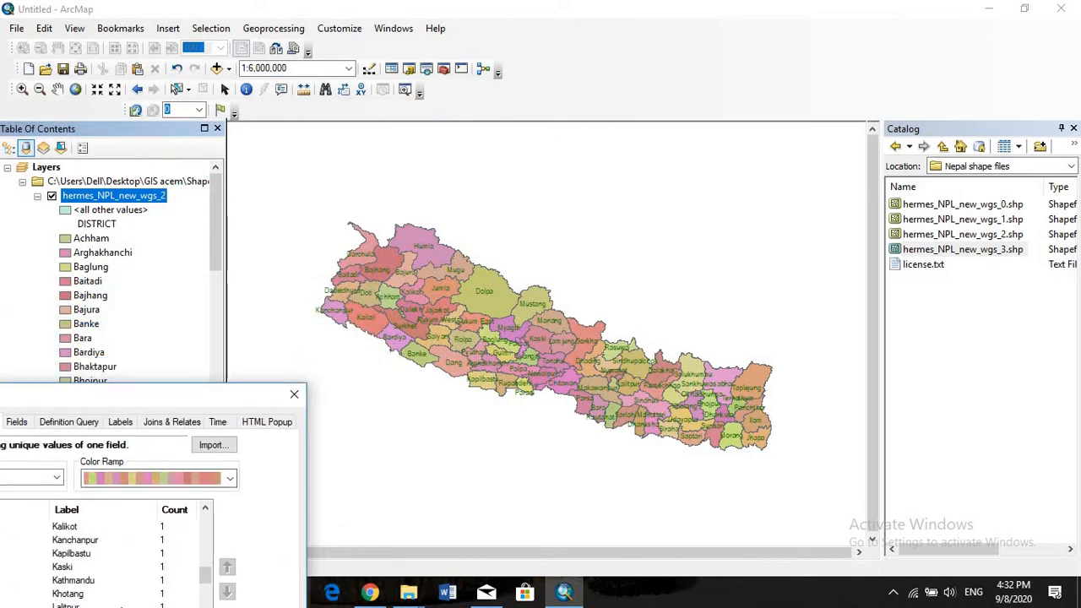
{"action": "left_click_drag", "start_coordinate": [169, 394], "coordinate": [359, 218]}
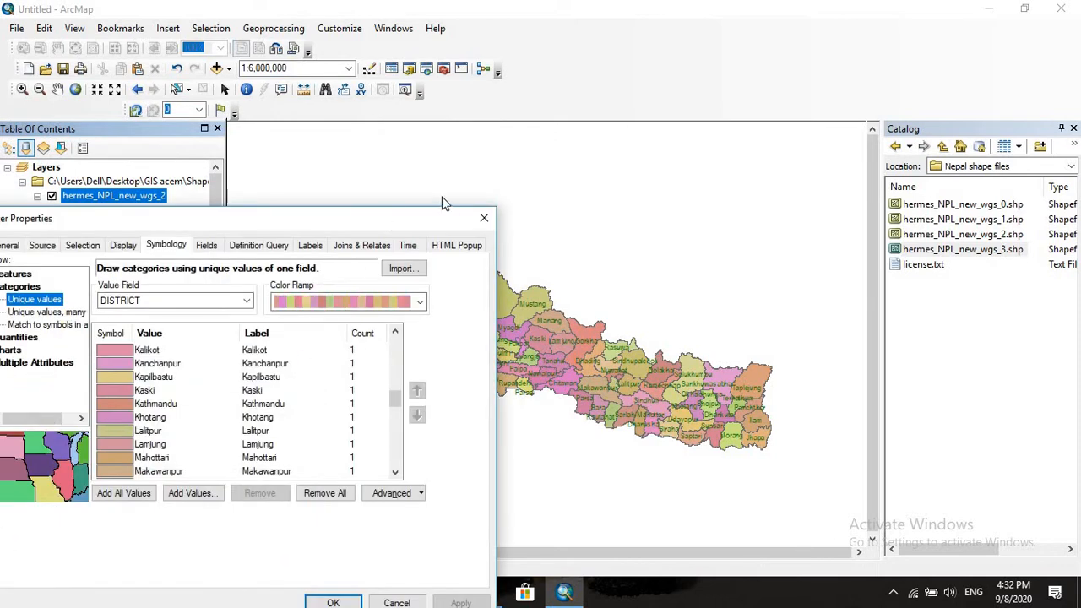
{"action": "left_click_drag", "start_coordinate": [435, 223], "coordinate": [185, 327]}
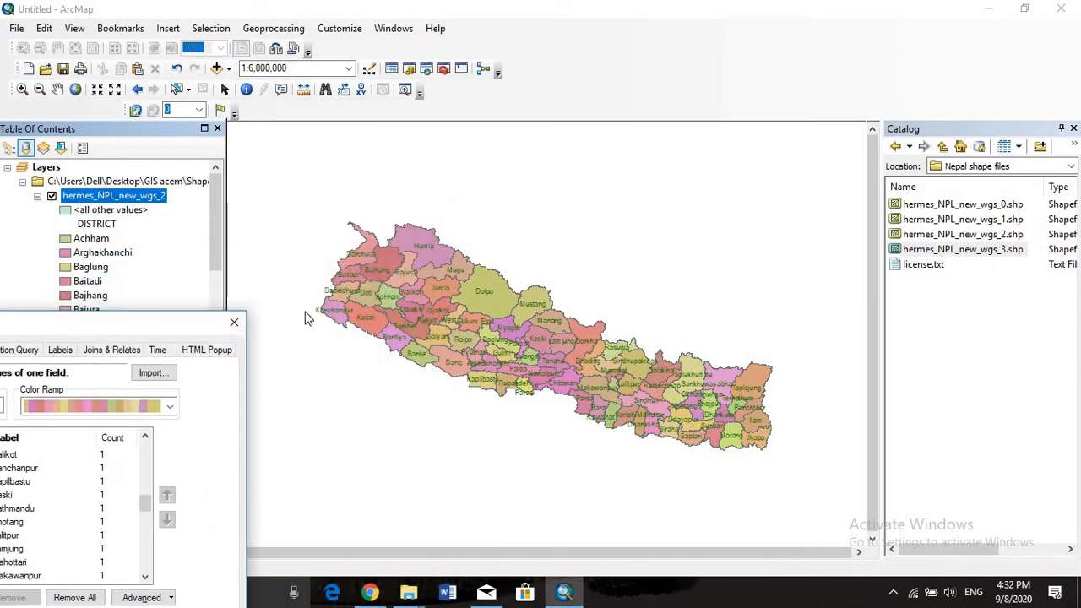
View the graduated colors options for quantities and close the layer properties without applying them
{"action": "left_click_drag", "start_coordinate": [88, 334], "coordinate": [810, 138]}
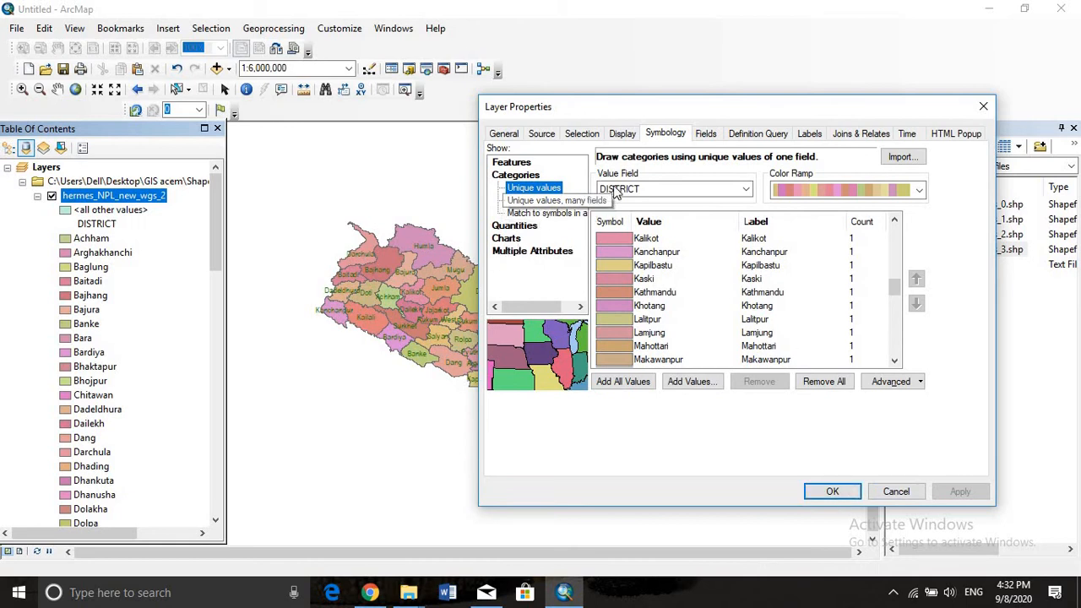
{"action": "left_click", "coordinate": [526, 225]}
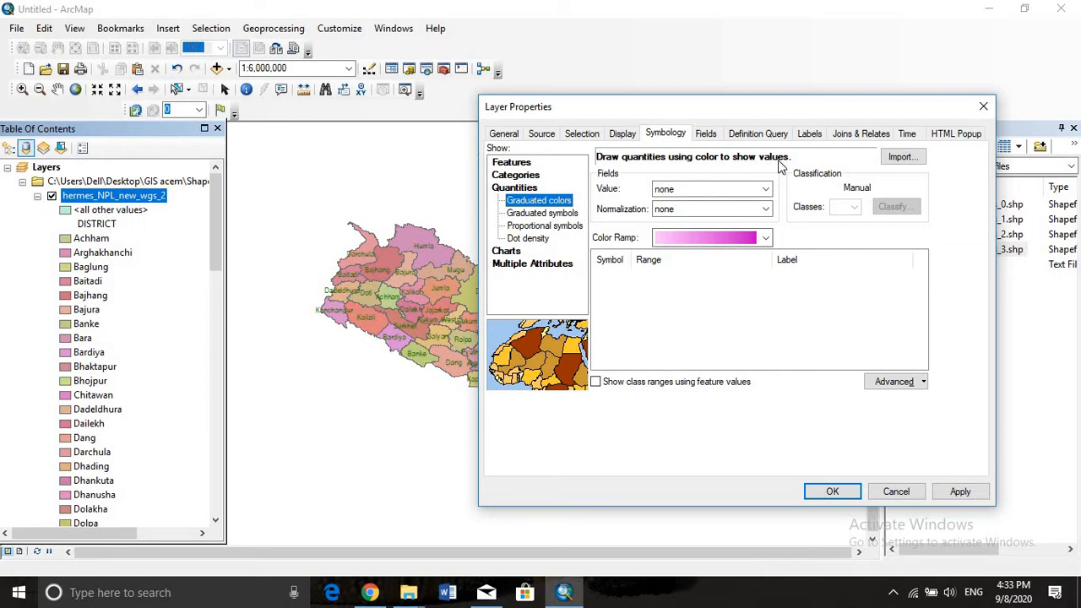
{"action": "left_click_drag", "start_coordinate": [815, 111], "coordinate": [441, 163]}
{"action": "left_click_drag", "start_coordinate": [462, 98], "coordinate": [463, 90]}
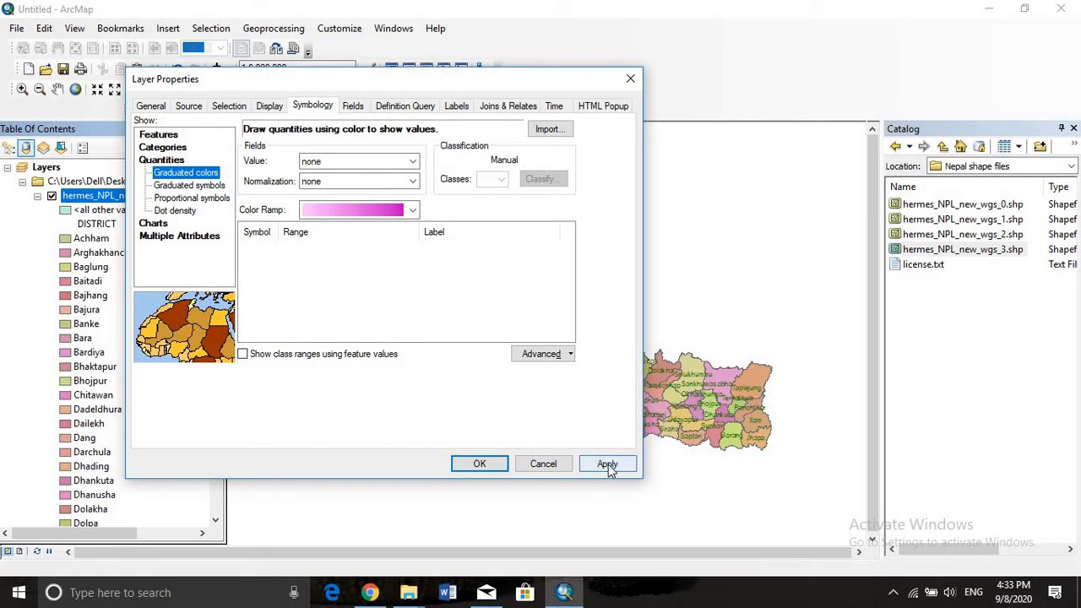
{"action": "left_click", "coordinate": [543, 463]}
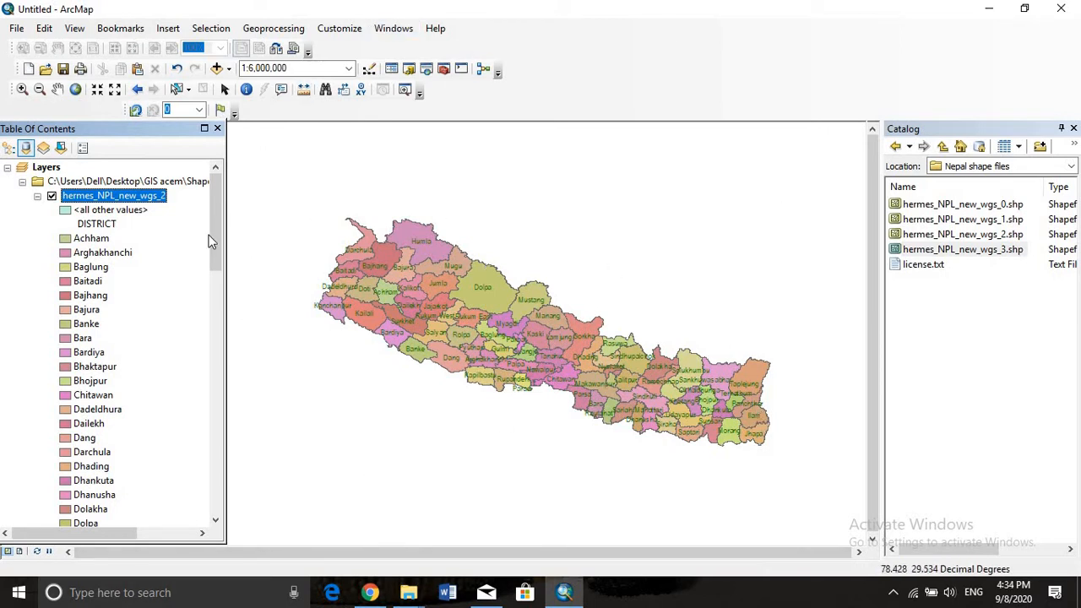
Select the features at Ilam district on the map with the Select Features tool
{"action": "left_click_drag", "start_coordinate": [217, 245], "coordinate": [540, 505]}
{"action": "scroll", "coordinate": [639, 371], "scroll_direction": "down", "scroll_amount": 2}
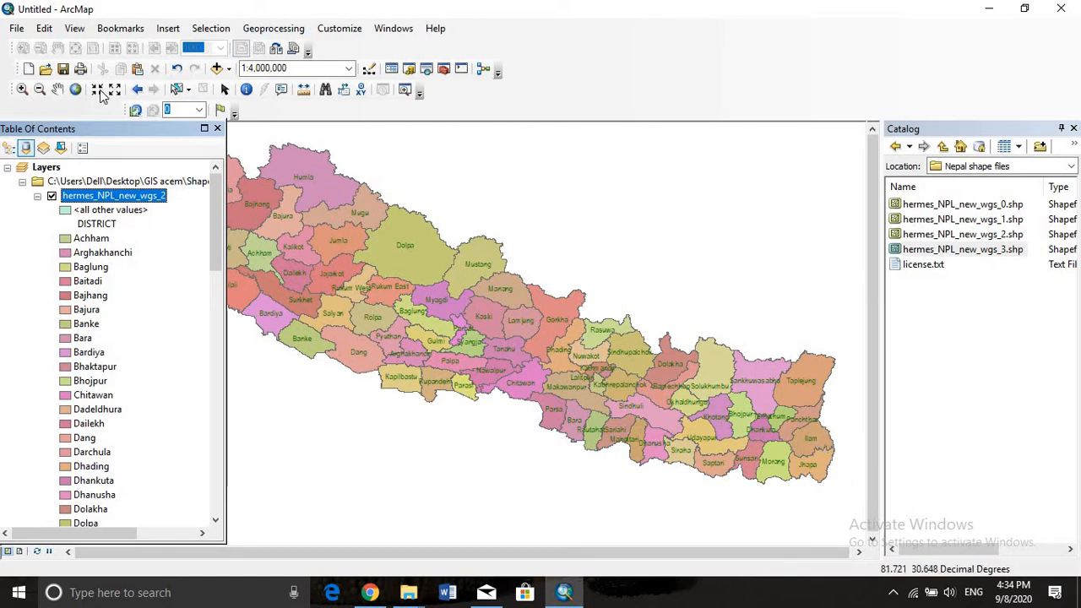
{"action": "left_click", "coordinate": [179, 91]}
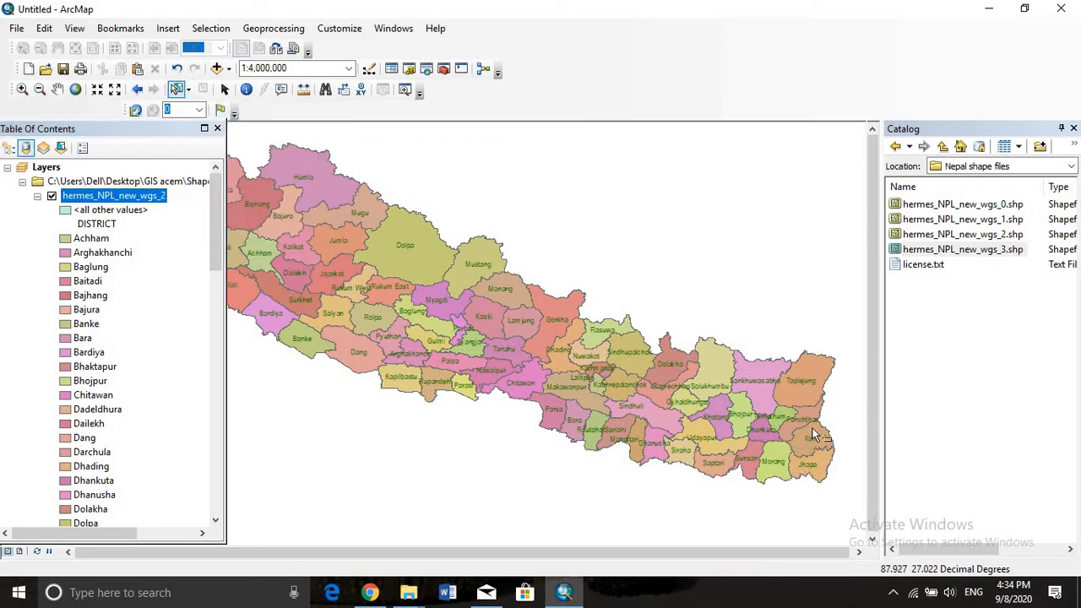
{"action": "left_click", "coordinate": [813, 435]}
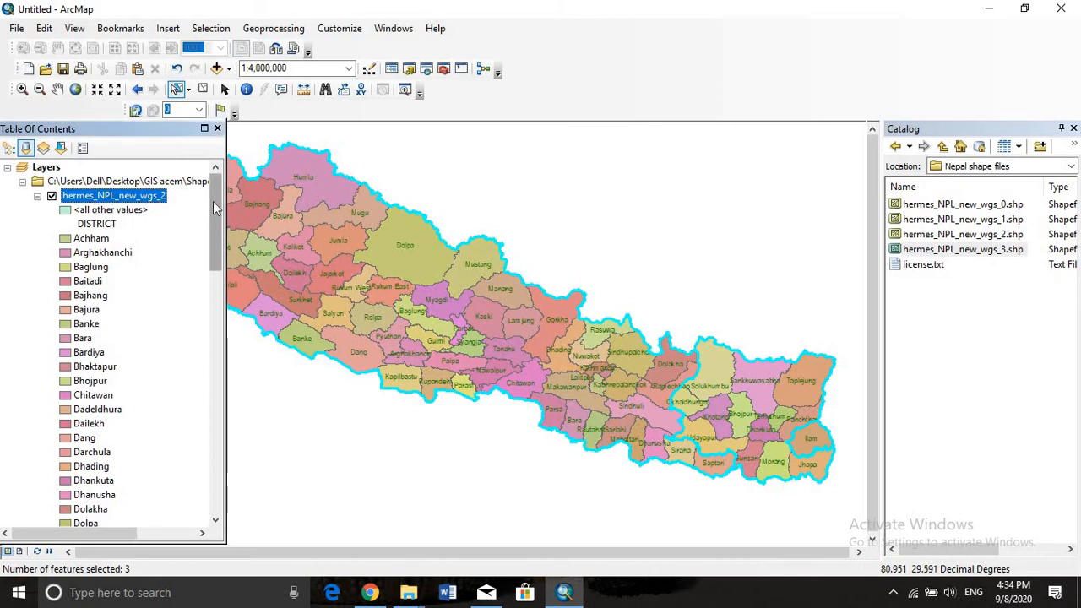
Turn off the hermes_NPL_new_wgs_1 and hermes_NPL_new_wgs_0 layers and select only Ilam district on the map
{"action": "left_click_drag", "start_coordinate": [217, 207], "coordinate": [209, 495]}
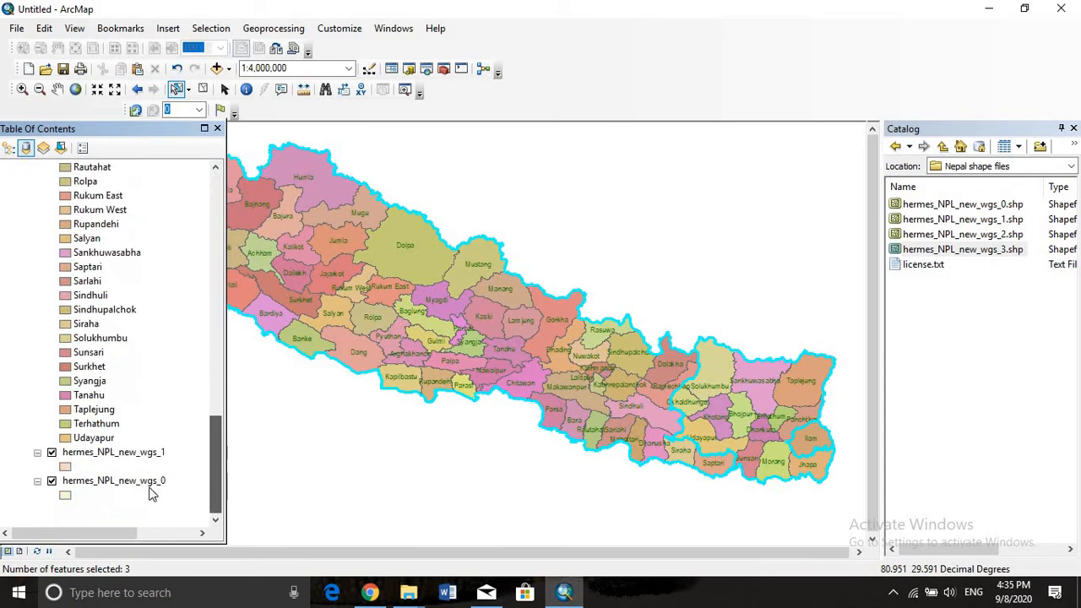
{"action": "left_click", "coordinate": [51, 453]}
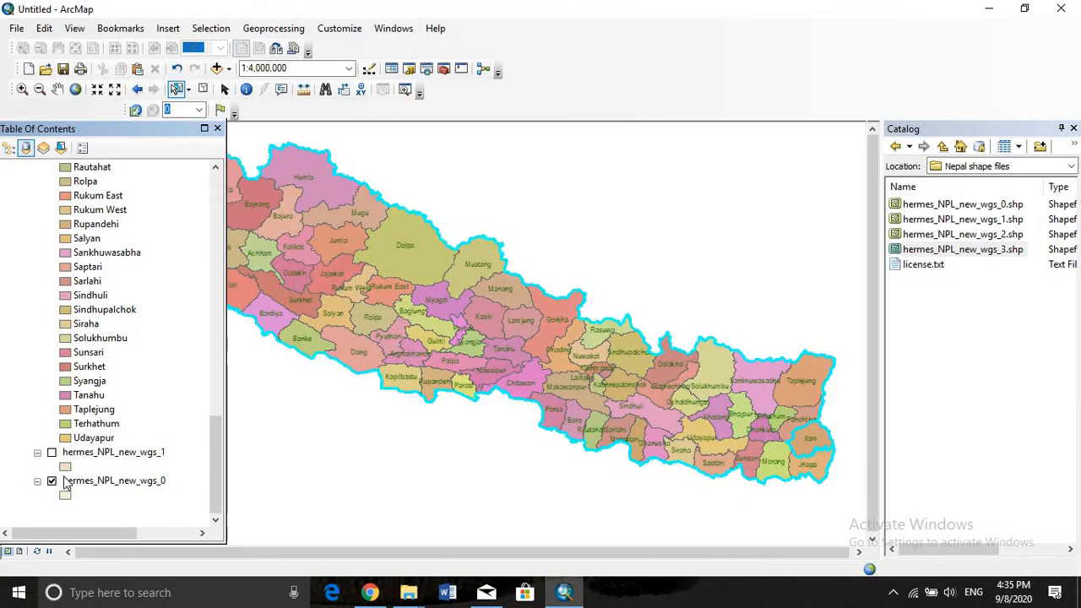
{"action": "left_click", "coordinate": [51, 483]}
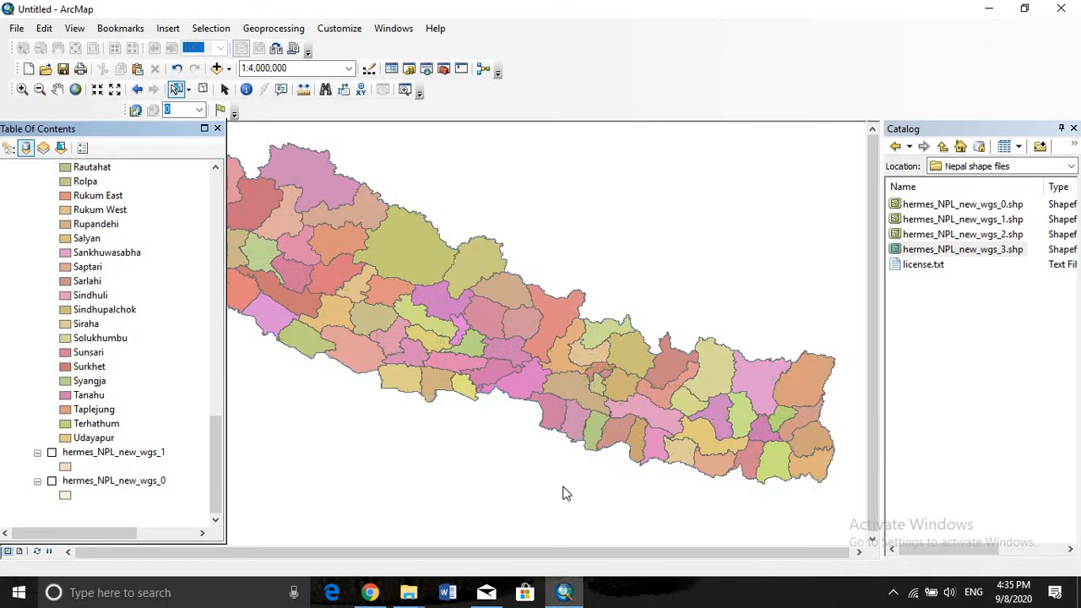
{"action": "left_click", "coordinate": [803, 445]}
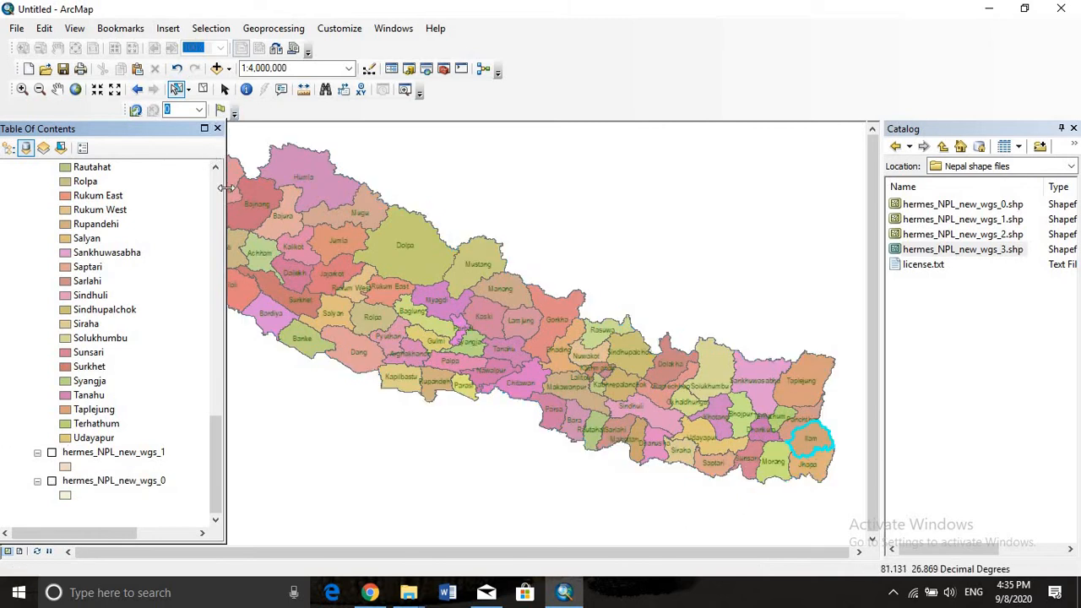
Export the selected Ilam feature of hermes_NPL_new_wgs_2 to Export_Output_3.shp, using the layer's source coordinate system, and add it to the map
{"action": "left_click_drag", "start_coordinate": [216, 463], "coordinate": [225, 174]}
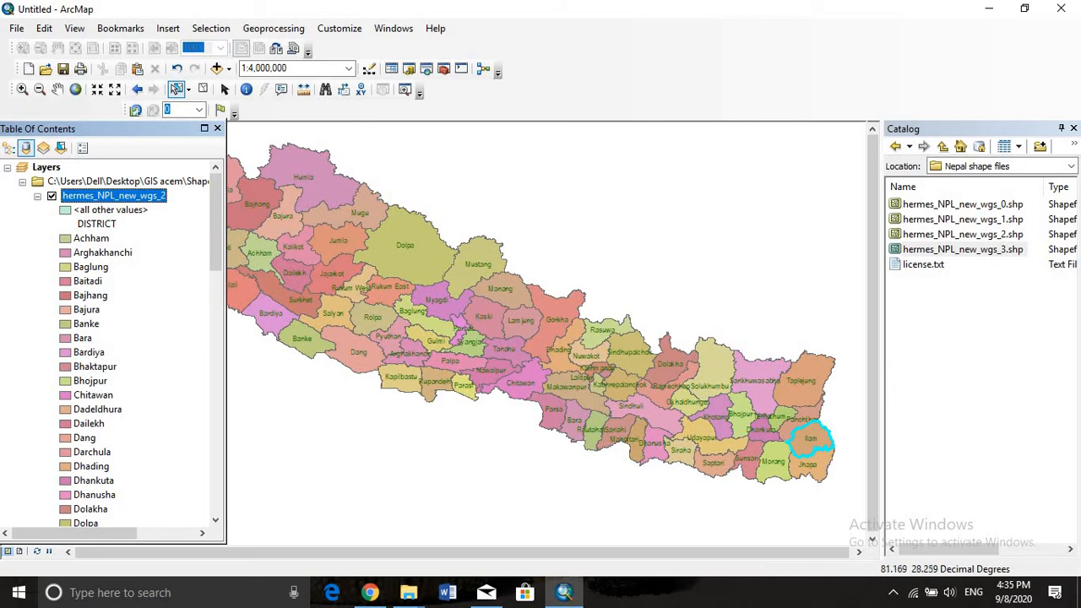
{"action": "right_click", "coordinate": [101, 197]}
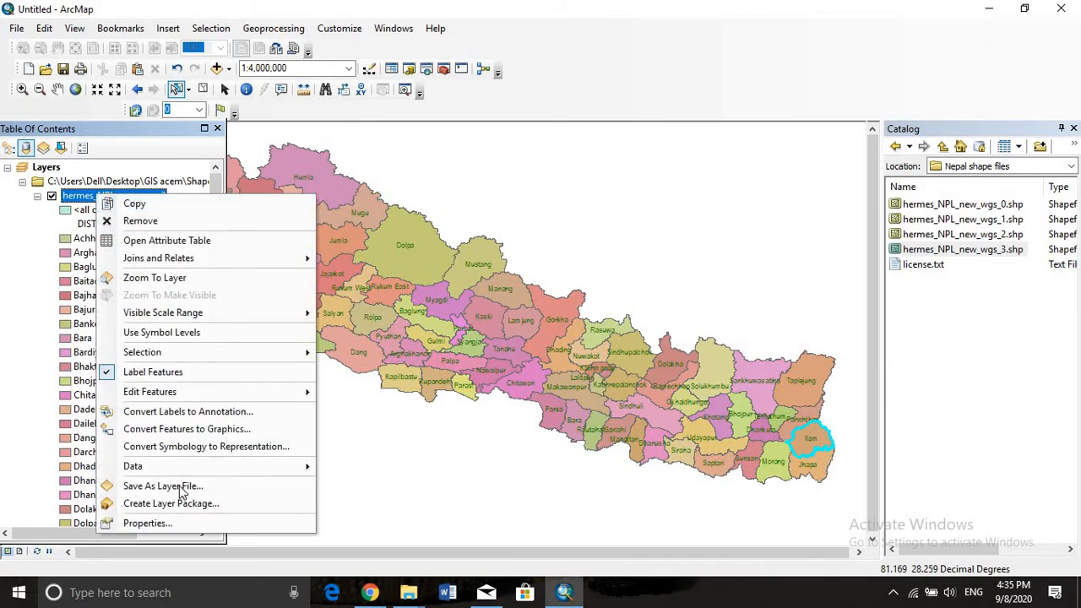
{"action": "mouse_move", "coordinate": [200, 467]}
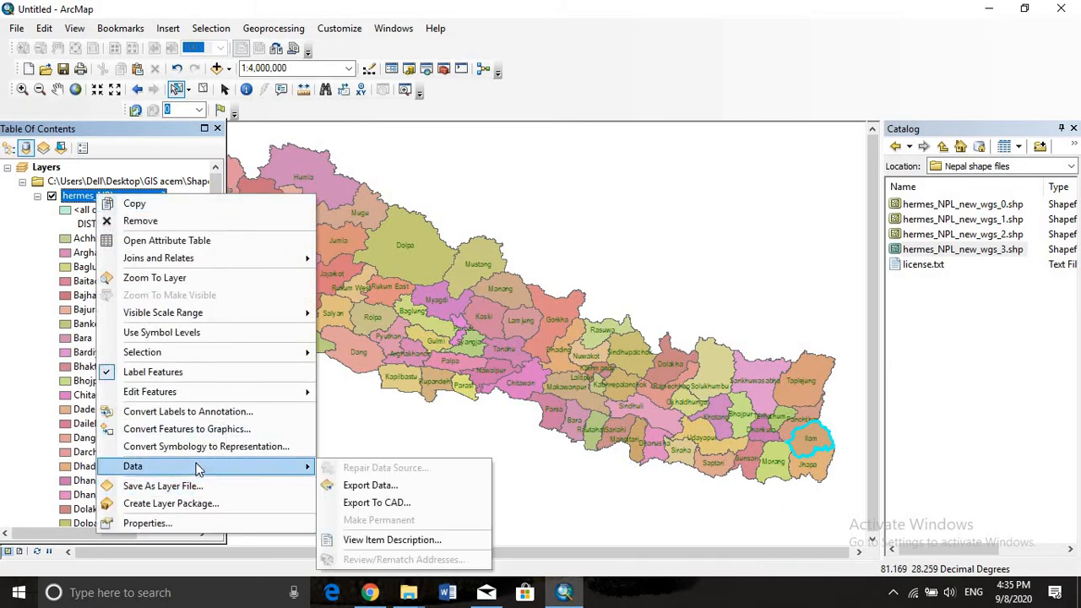
{"action": "left_click", "coordinate": [402, 485]}
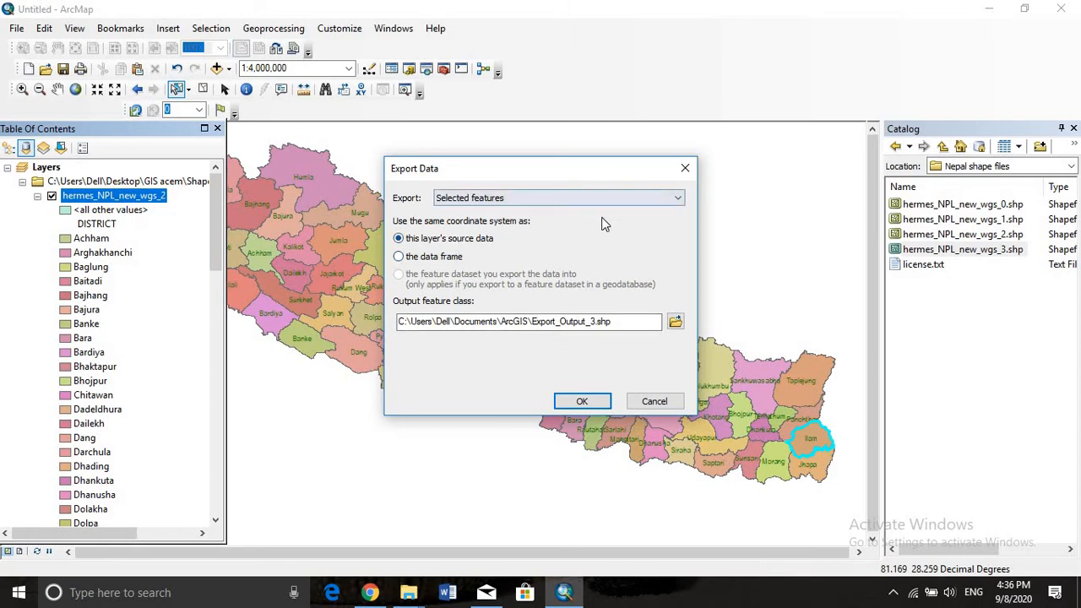
{"action": "left_click", "coordinate": [582, 402]}
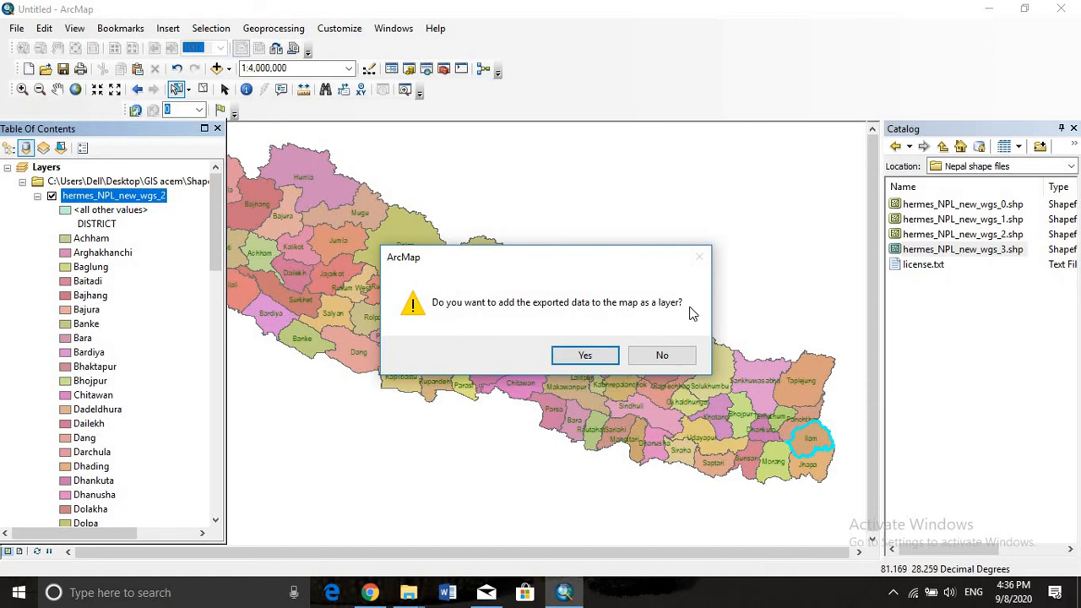
{"action": "left_click", "coordinate": [614, 355]}
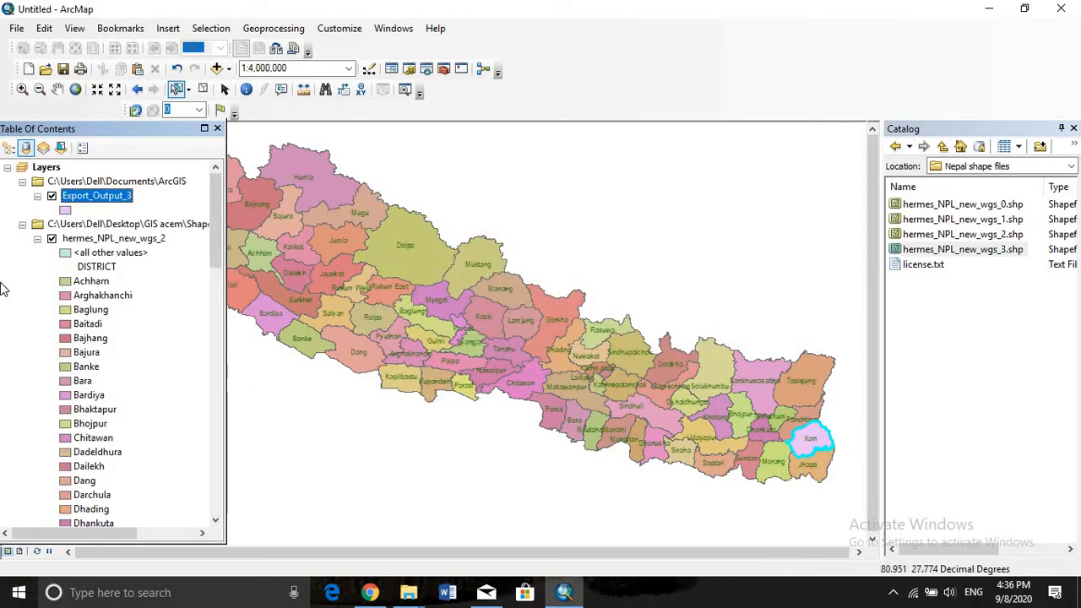
Turn off the hermes_NPL_new_wgs_2 layer and label the features of the Export_Output_3 layer
{"action": "left_click", "coordinate": [52, 239]}
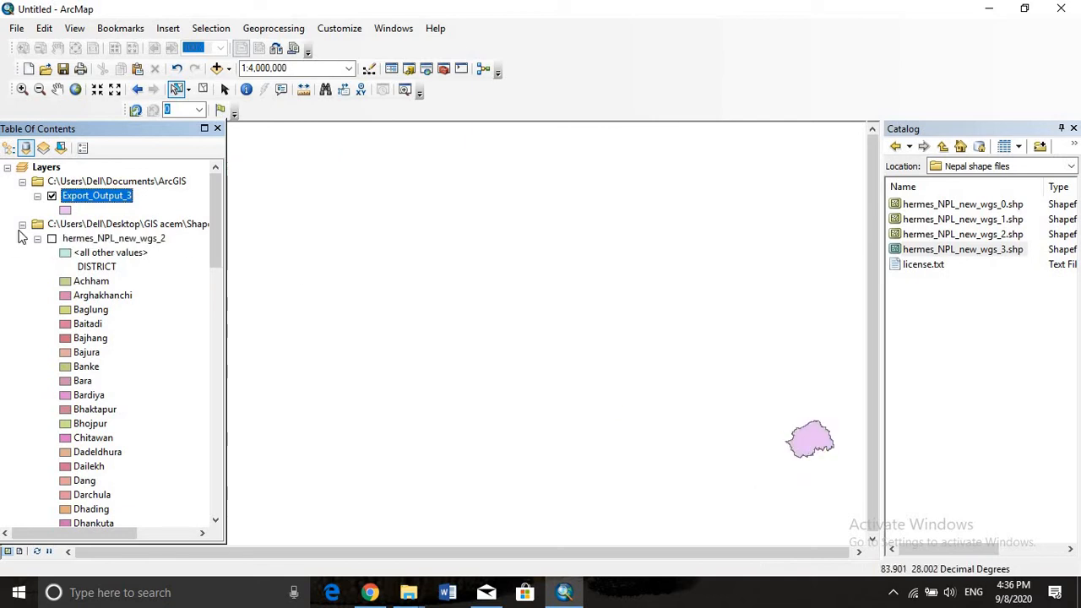
{"action": "right_click", "coordinate": [74, 201]}
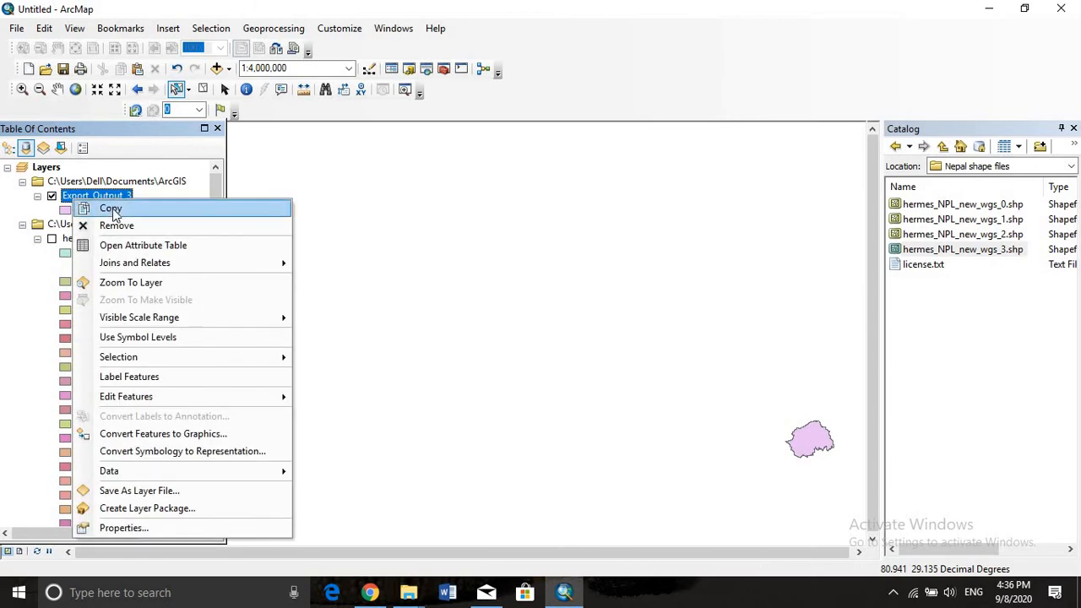
{"action": "left_click", "coordinate": [152, 377]}
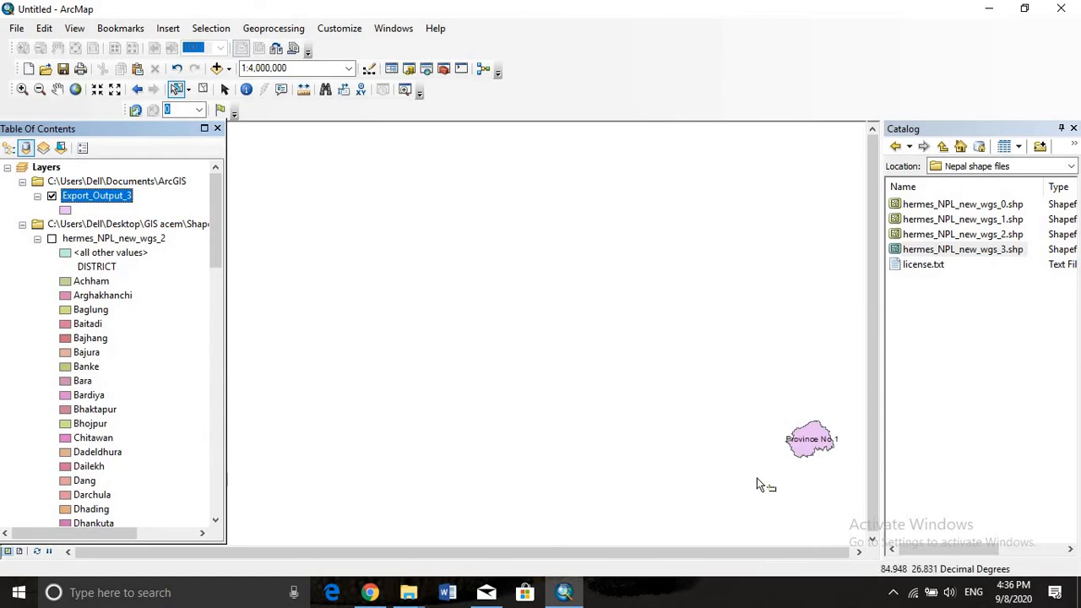
Set the label field of the Export_Output_3 layer to DISTRICT and apply it
{"action": "right_click", "coordinate": [76, 203]}
{"action": "left_click", "coordinate": [155, 520]}
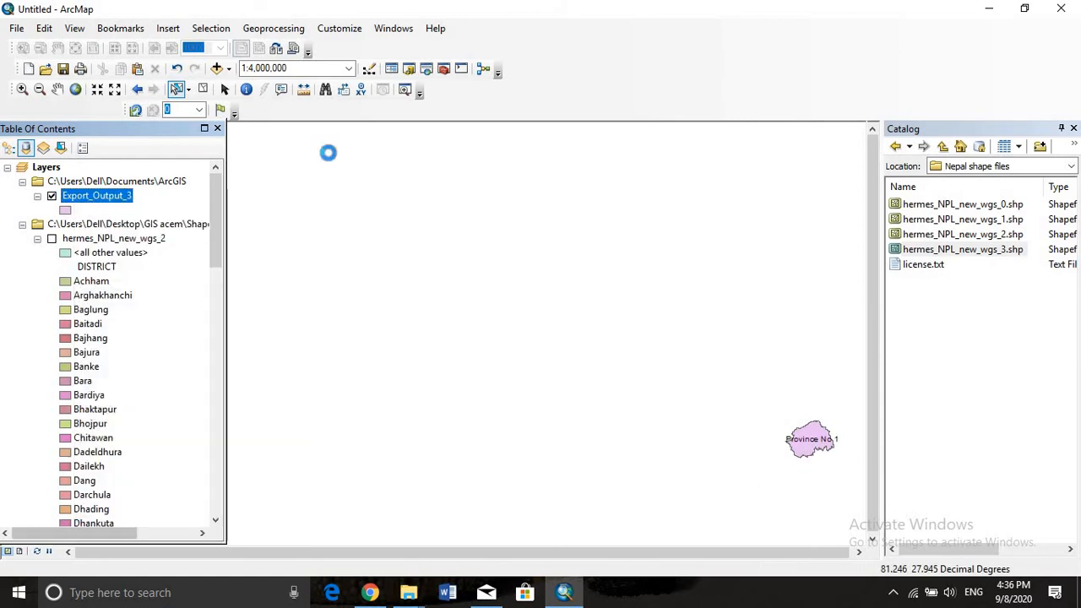
{"action": "left_click", "coordinate": [615, 119]}
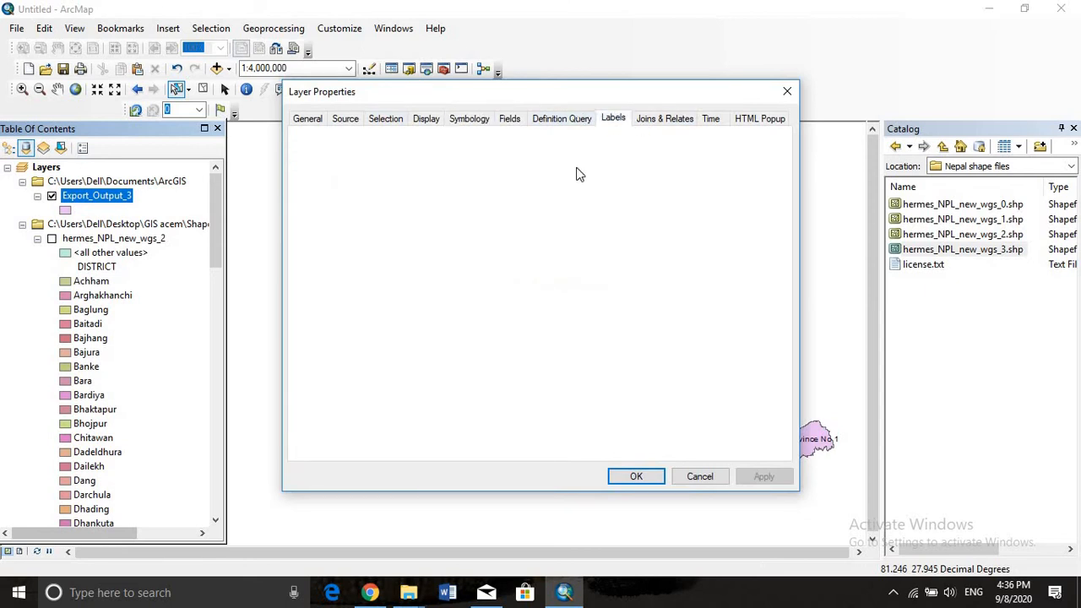
{"action": "left_click", "coordinate": [605, 275]}
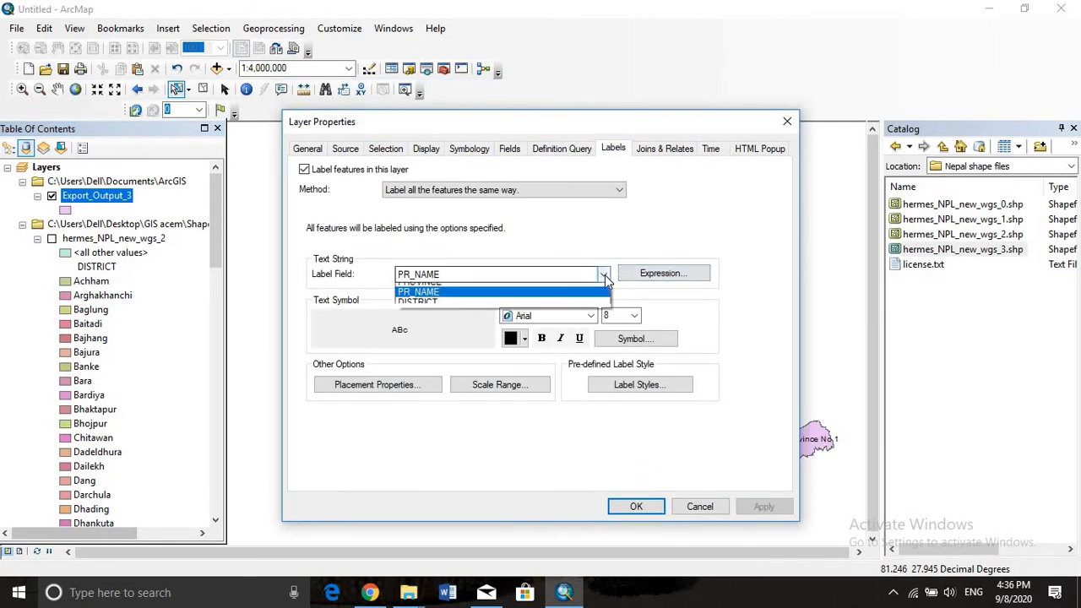
{"action": "left_click", "coordinate": [524, 330]}
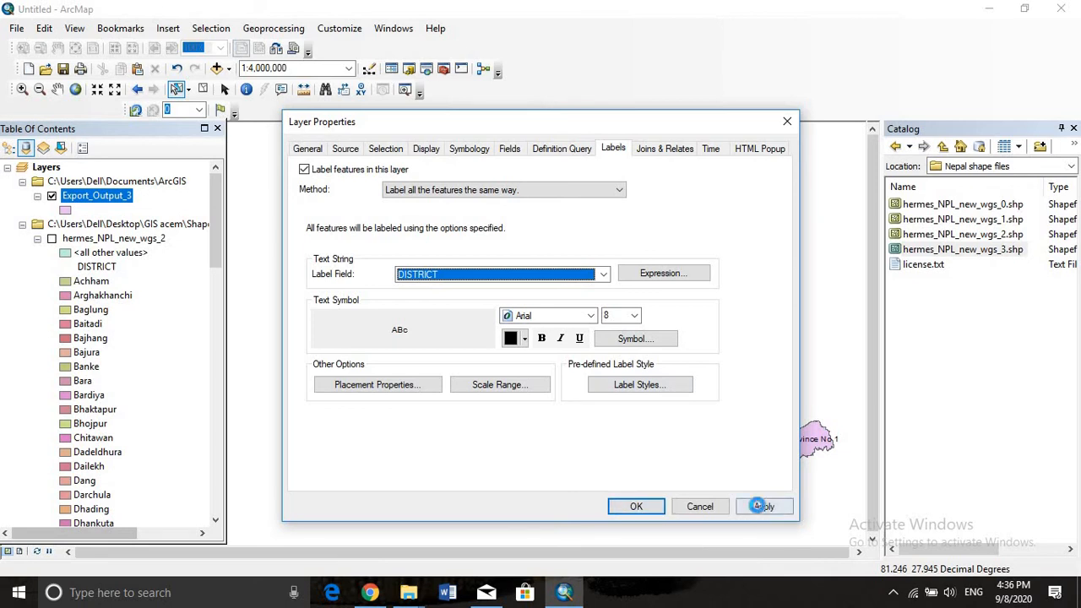
{"action": "left_click", "coordinate": [786, 121]}
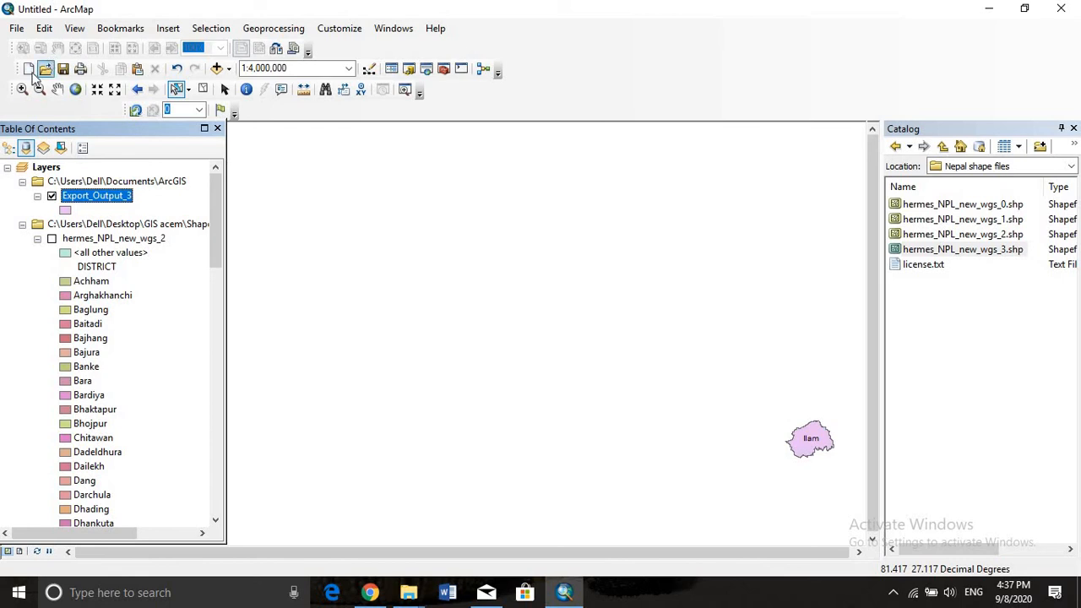
Add the hermes_NPL_new_wgs_3.shp shapefile from the Nepal shape files folder to the map
{"action": "left_click", "coordinate": [58, 89]}
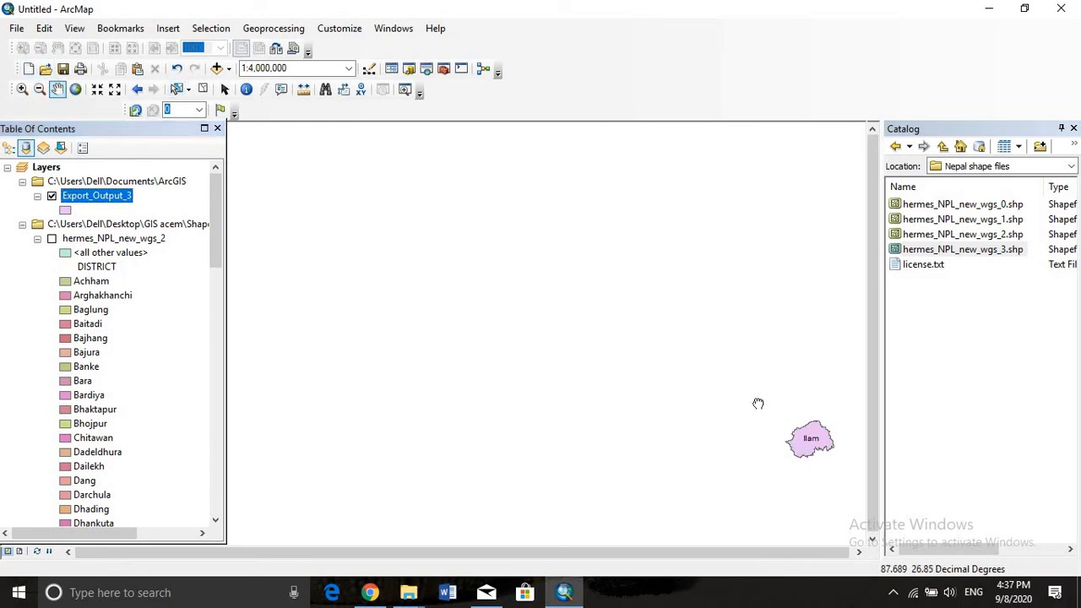
{"action": "left_click_drag", "start_coordinate": [759, 403], "coordinate": [504, 226]}
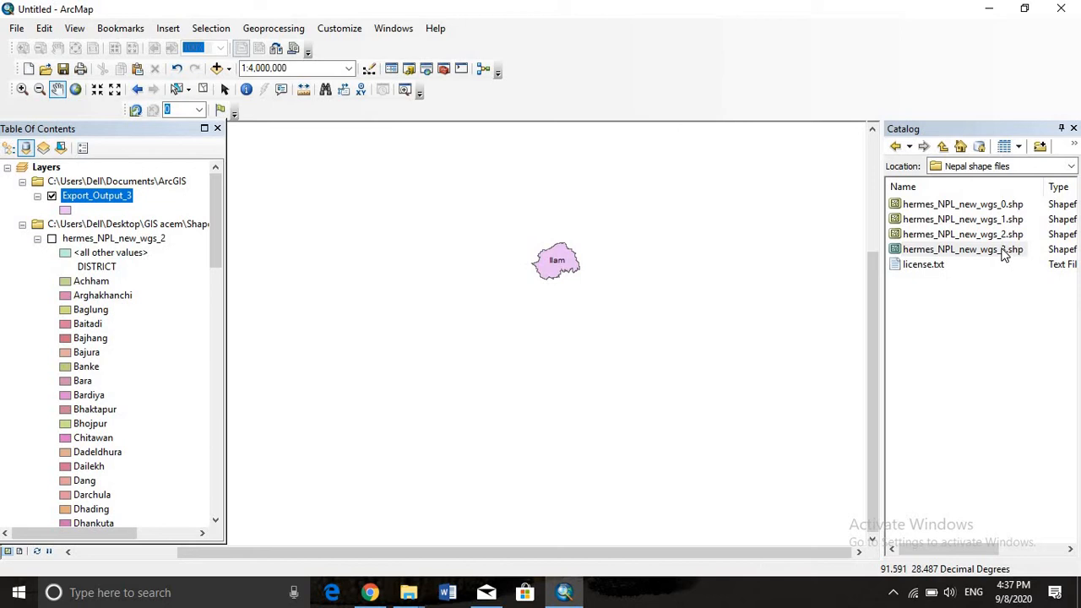
{"action": "left_click_drag", "start_coordinate": [1003, 253], "coordinate": [516, 246]}
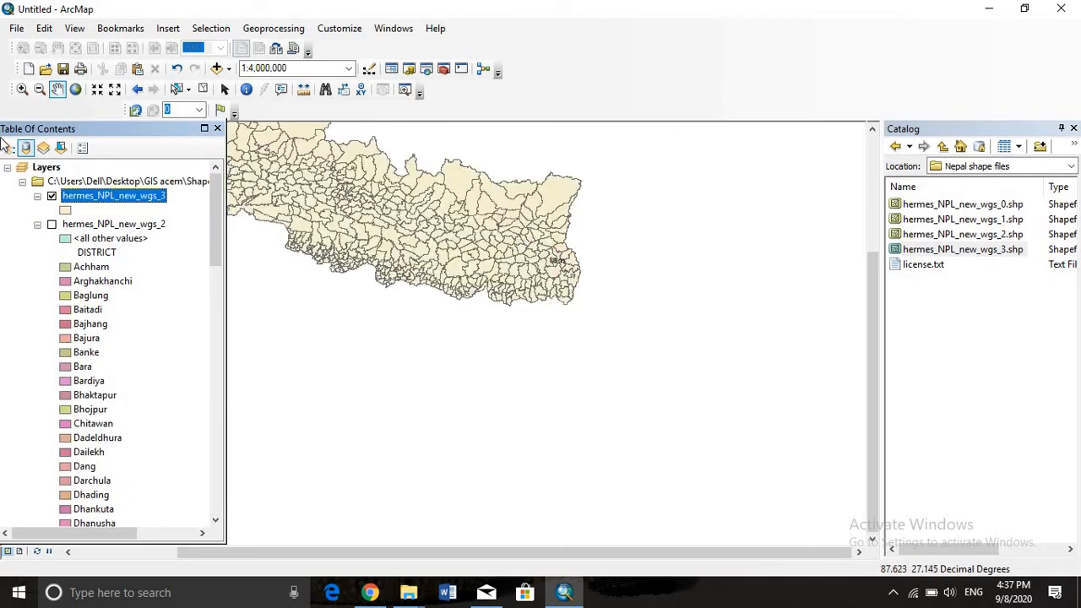
{"action": "left_click_drag", "start_coordinate": [425, 220], "coordinate": [866, 400]}
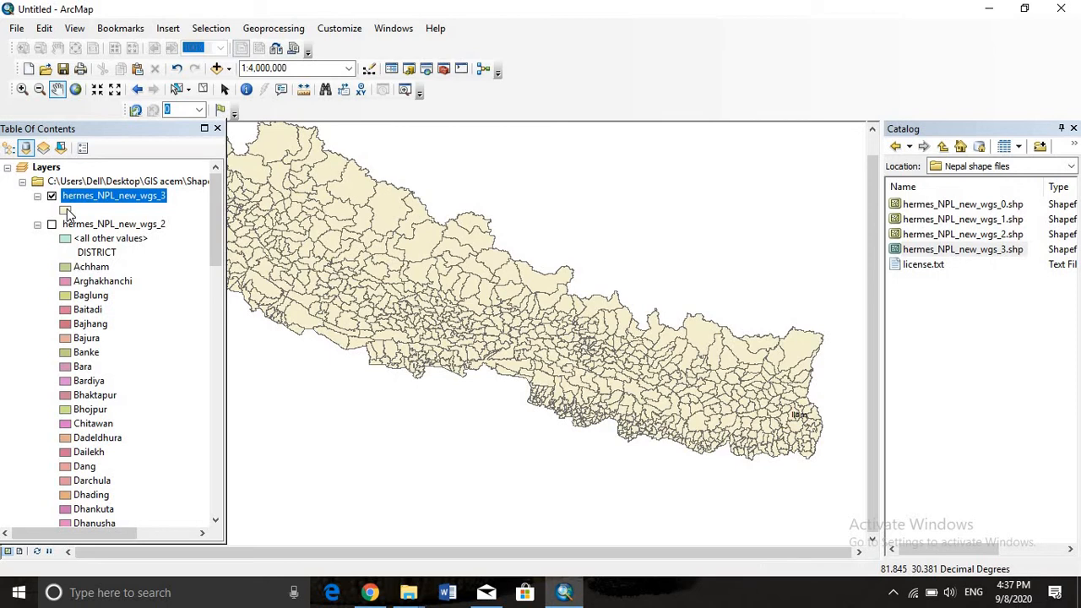
Rename the Export_Output_3 layer to Ilam
{"action": "scroll", "coordinate": [141, 345], "scroll_direction": "down", "scroll_amount": 20}
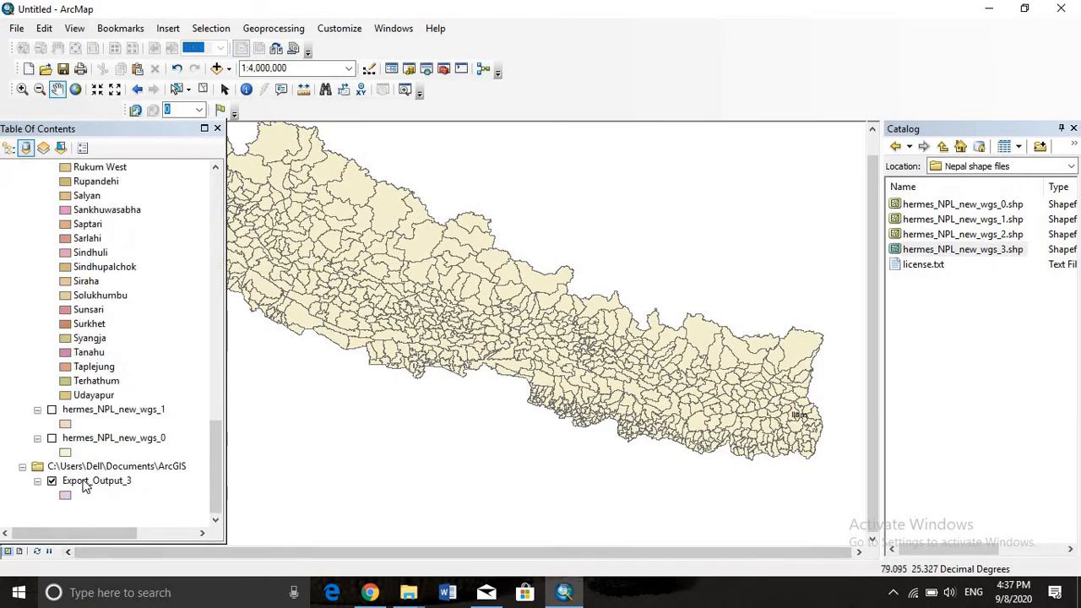
{"action": "left_click", "coordinate": [84, 481]}
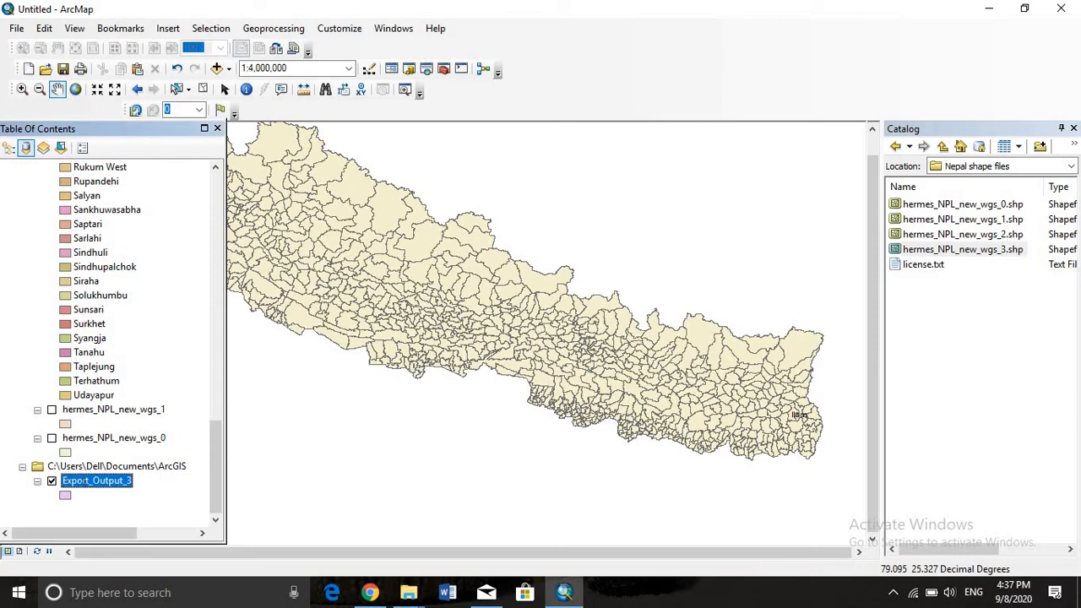
{"action": "left_click", "coordinate": [142, 479]}
{"action": "key", "text": "BackSpace"}
{"action": "type", "text": "Ilam"}
{"action": "key", "text": "Return"}
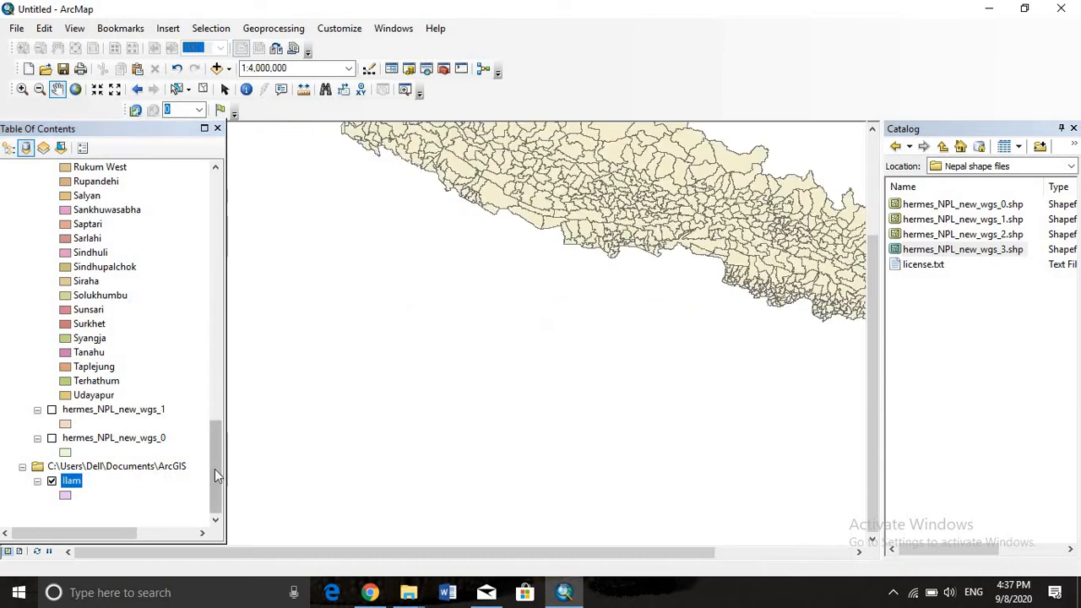
Change the fill symbol of the hermes_NPL_new_wgs_3 layer to Hollow
{"action": "scroll", "coordinate": [196, 470], "scroll_direction": "up", "scroll_amount": 5}
{"action": "scroll", "coordinate": [196, 470], "scroll_direction": "up", "scroll_amount": 15}
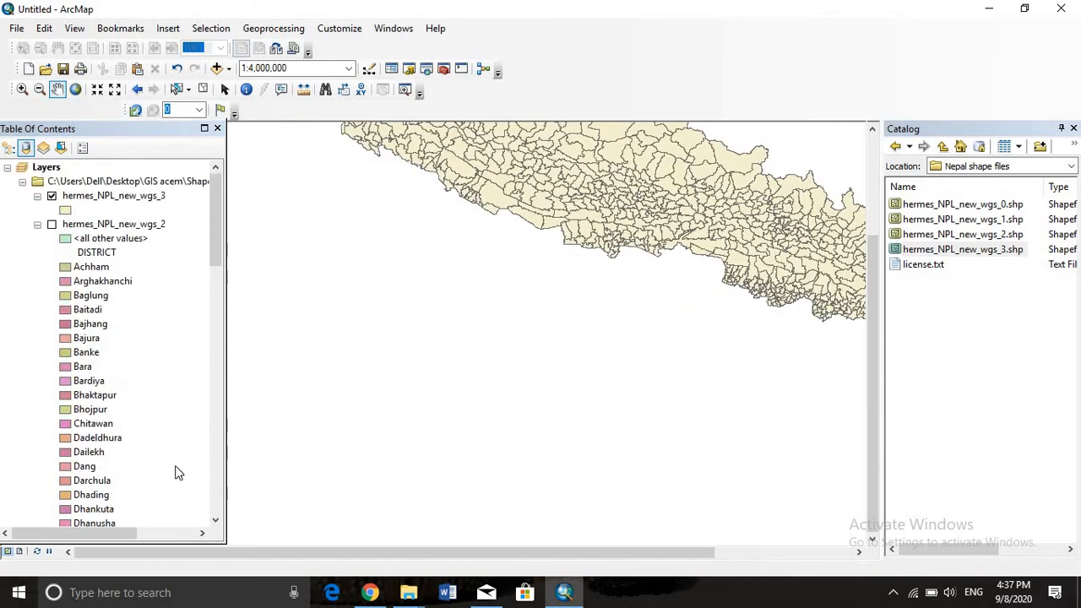
{"action": "scroll", "coordinate": [449, 421], "scroll_direction": "down", "scroll_amount": 3}
{"action": "scroll", "coordinate": [706, 319], "scroll_direction": "up", "scroll_amount": 2}
{"action": "left_click_drag", "start_coordinate": [623, 361], "coordinate": [636, 362]}
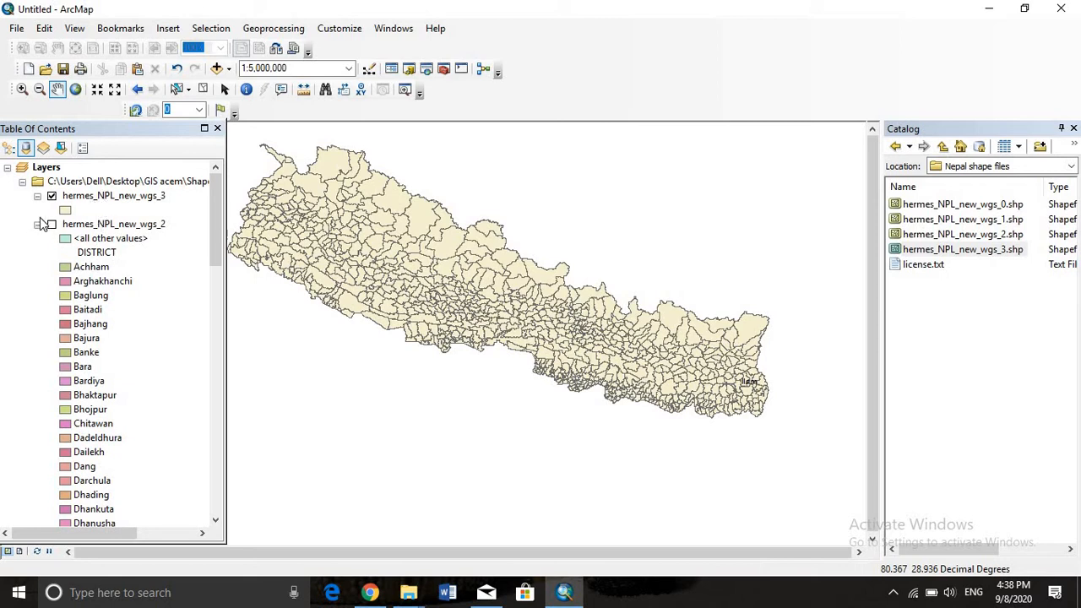
{"action": "left_click", "coordinate": [65, 210]}
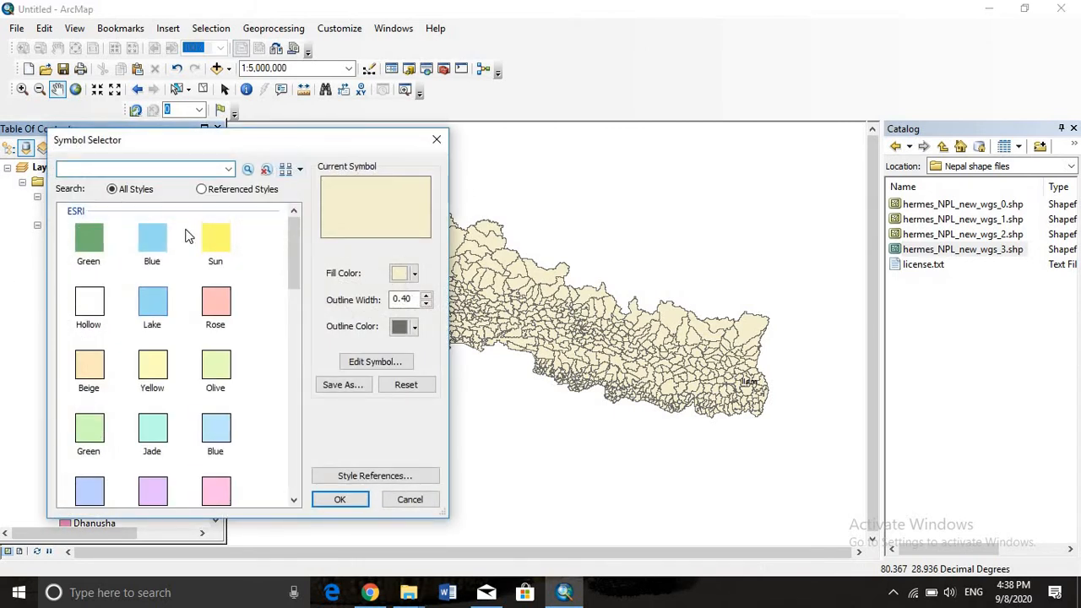
{"action": "left_click", "coordinate": [85, 311]}
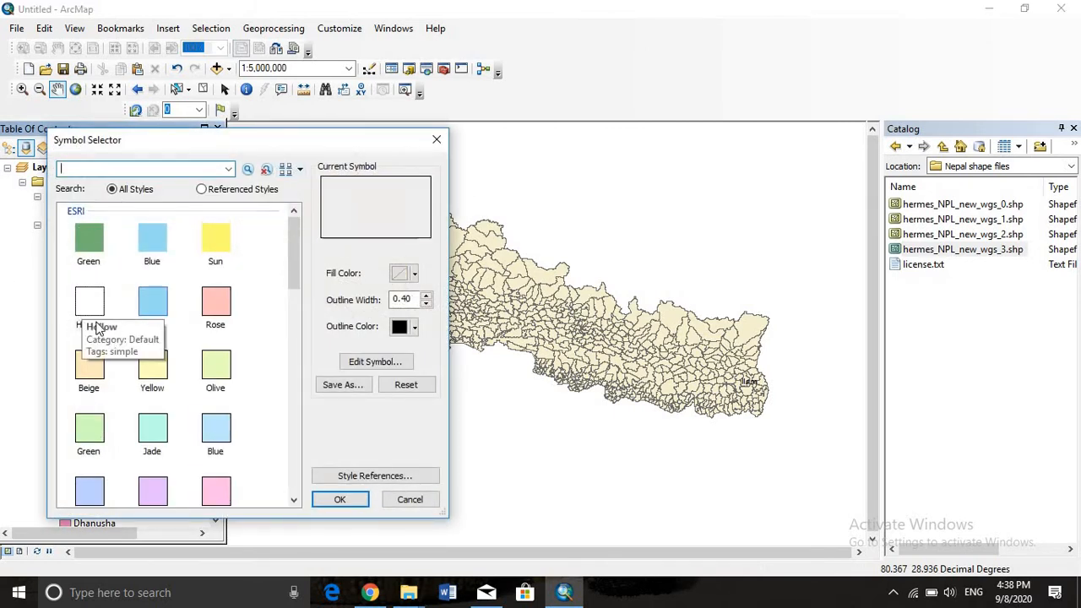
{"action": "left_click", "coordinate": [346, 497]}
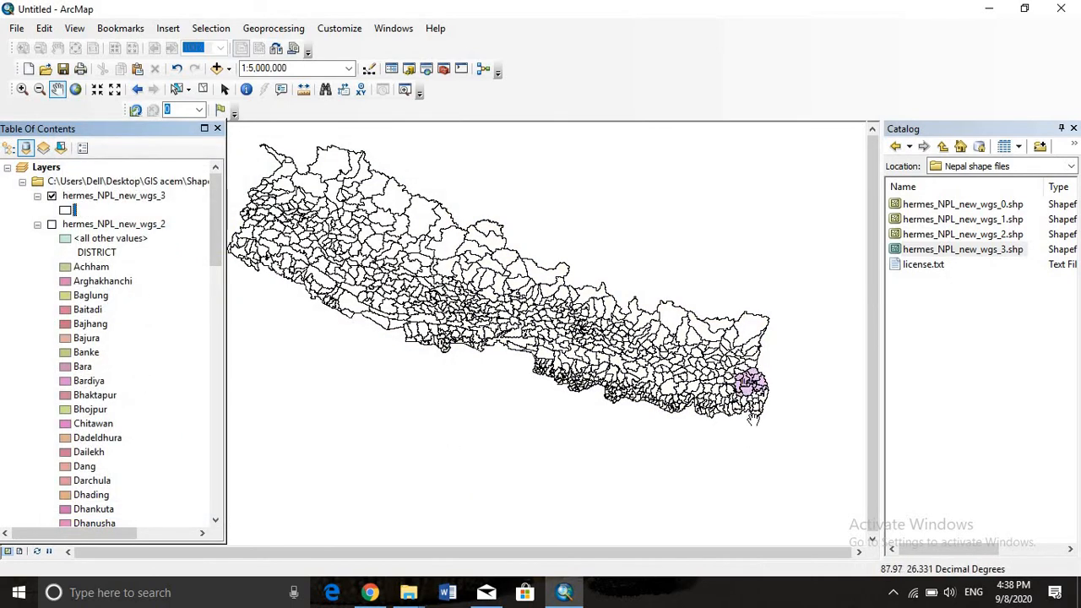
Examine the hermes_NPL_new_wgs_3 boundaries inside and around Ilam district up close on the map
{"action": "scroll", "coordinate": [735, 417], "scroll_direction": "down", "scroll_amount": 1}
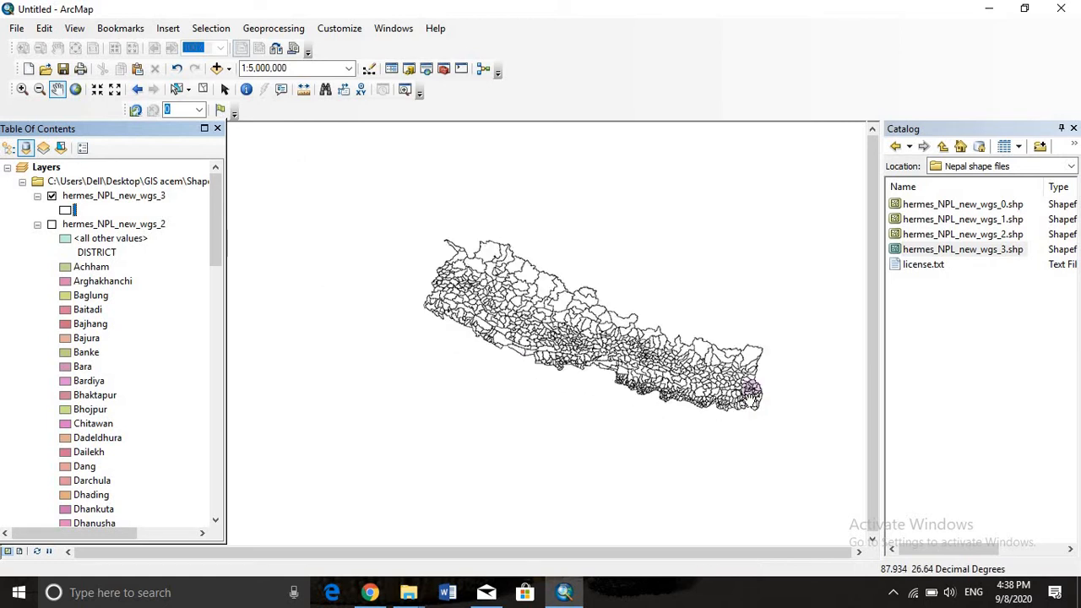
{"action": "scroll", "coordinate": [731, 416], "scroll_direction": "down", "scroll_amount": 2}
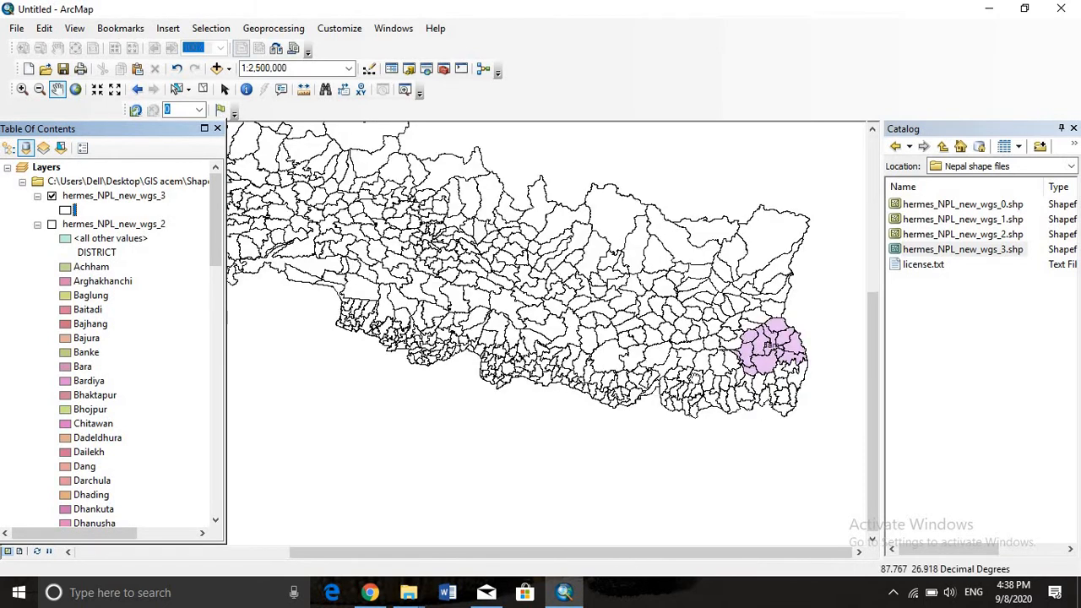
{"action": "left_click_drag", "start_coordinate": [752, 344], "coordinate": [688, 390]}
{"action": "scroll", "coordinate": [688, 391], "scroll_direction": "down", "scroll_amount": 3}
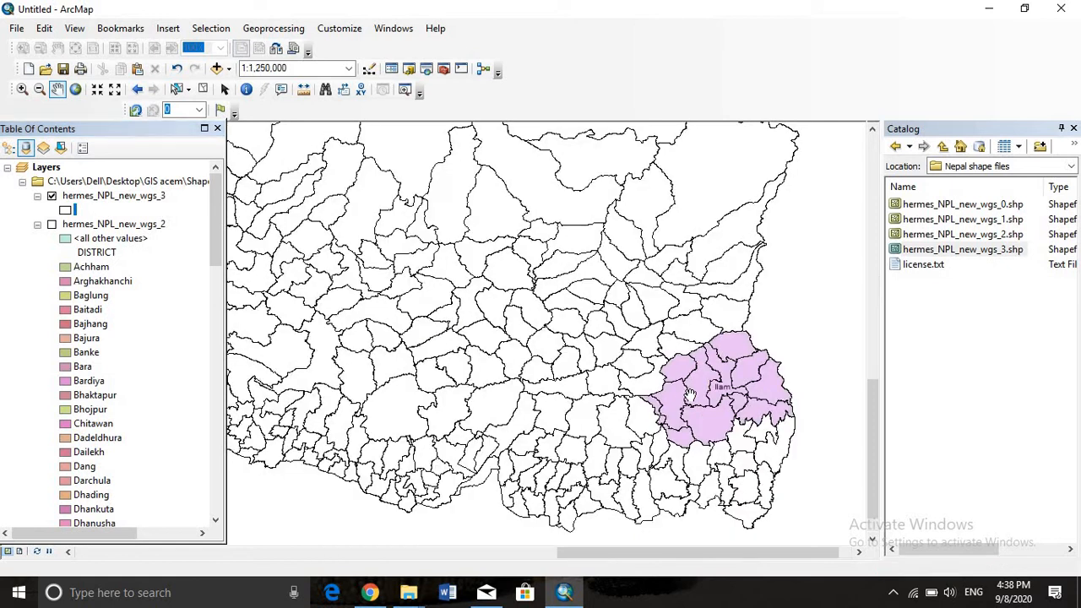
{"action": "scroll", "coordinate": [689, 392], "scroll_direction": "down", "scroll_amount": 1}
{"action": "scroll", "coordinate": [689, 392], "scroll_direction": "down", "scroll_amount": 1}
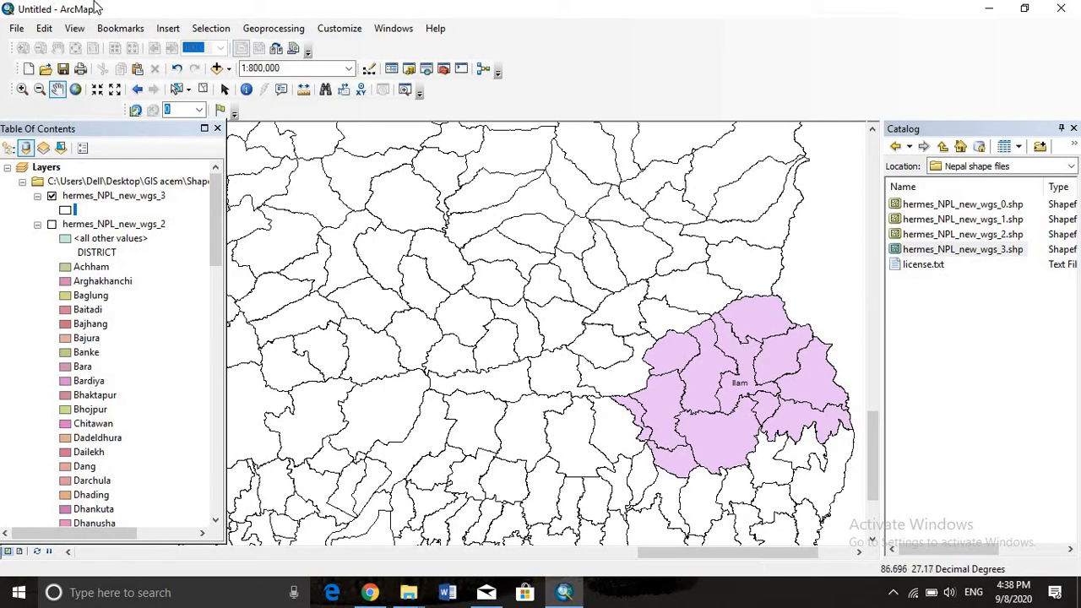
Clip the hermes_NPL_new_wgs_3 layer using the Ilam layer as the clip features, with output feature class hermes_NPL_new_wgs_3_Clip2 in Default.gdb
{"action": "left_click", "coordinate": [278, 34]}
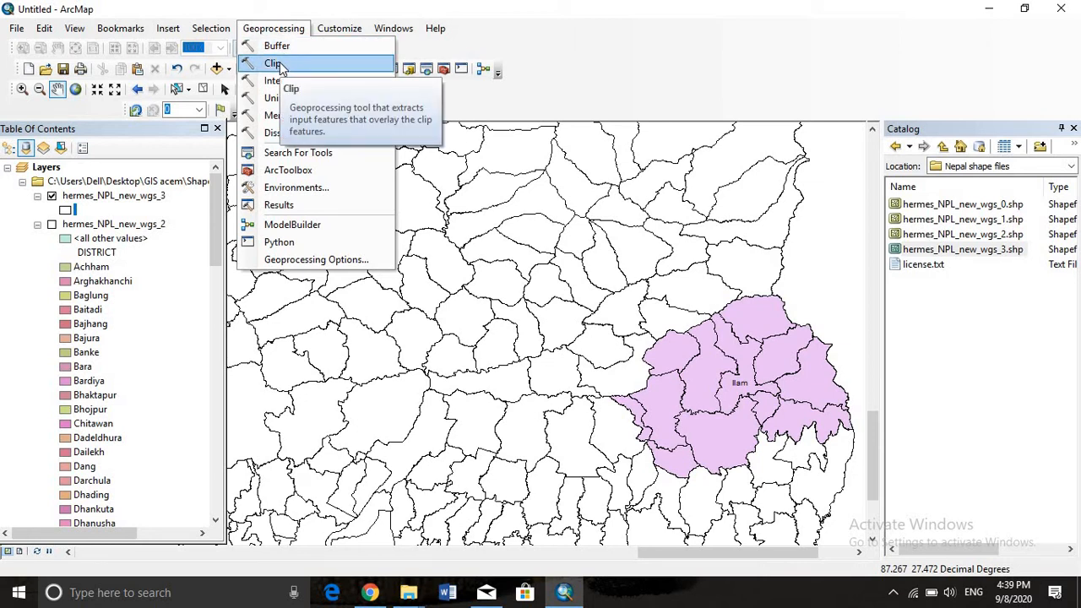
{"action": "left_click", "coordinate": [279, 63]}
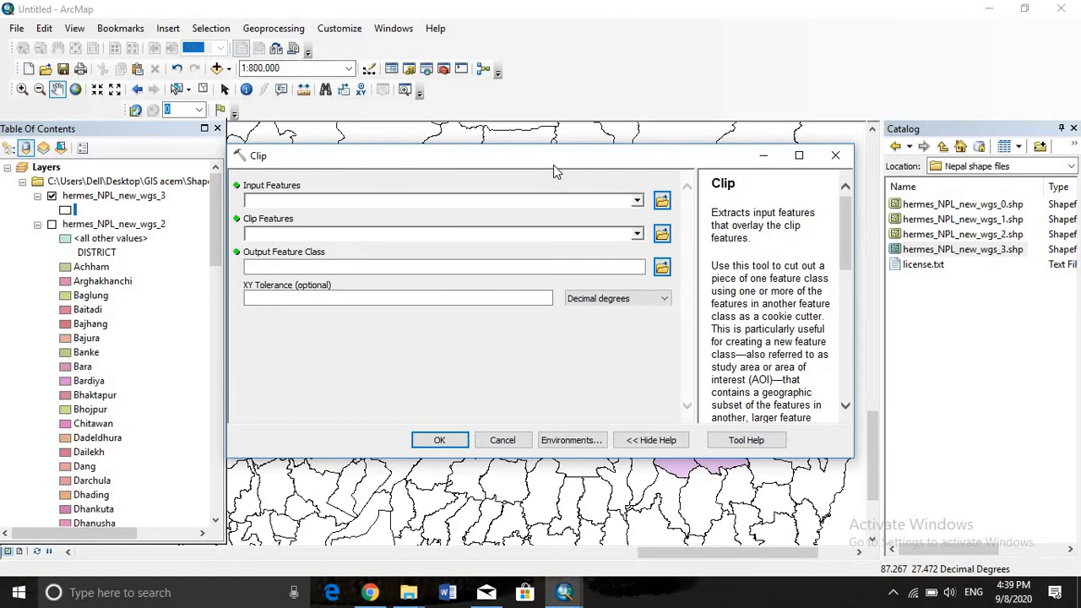
{"action": "left_click_drag", "start_coordinate": [553, 165], "coordinate": [178, 159]}
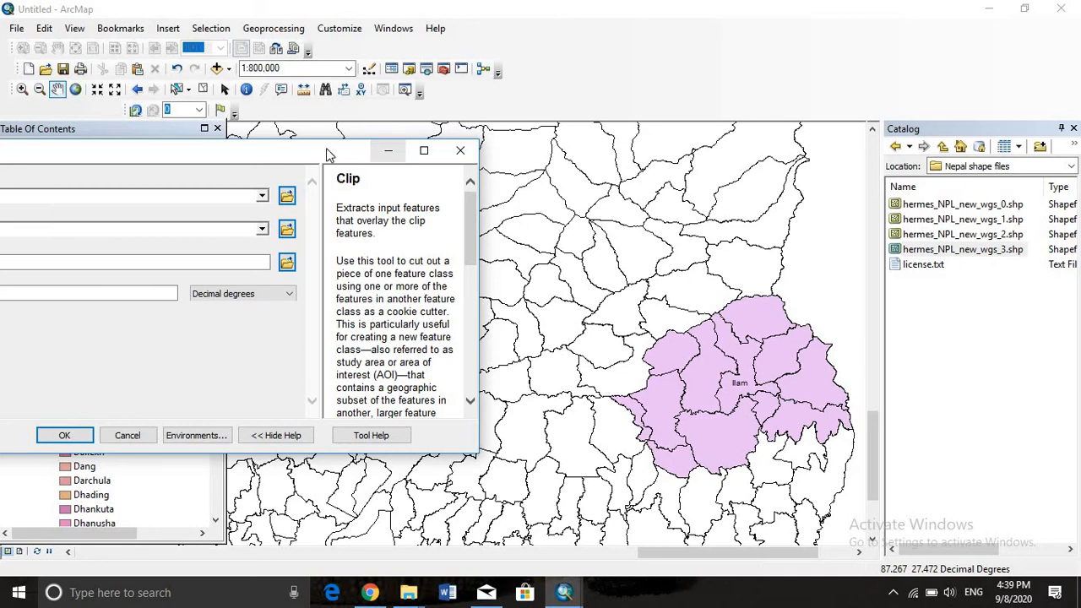
{"action": "left_click_drag", "start_coordinate": [321, 152], "coordinate": [532, 154]}
{"action": "left_click_drag", "start_coordinate": [457, 153], "coordinate": [631, 239]}
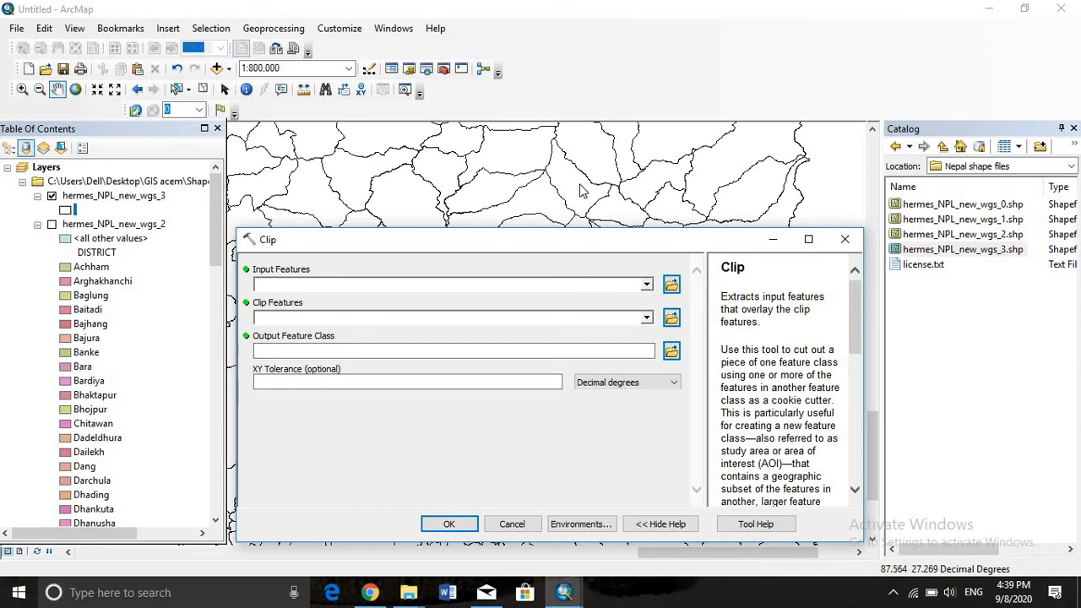
{"action": "left_click_drag", "start_coordinate": [612, 240], "coordinate": [555, 161]}
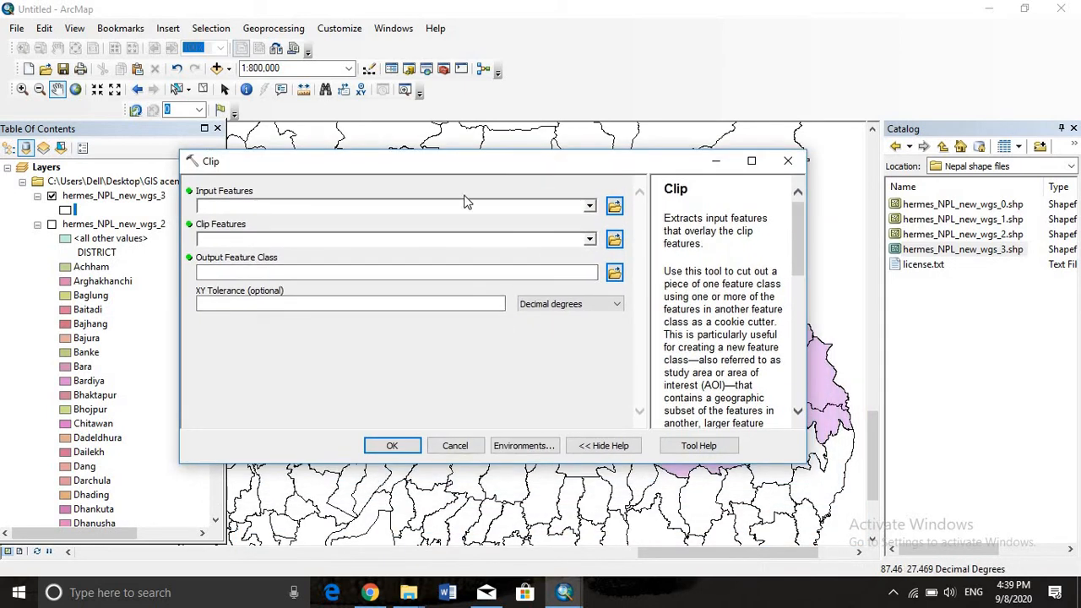
{"action": "left_click", "coordinate": [588, 208]}
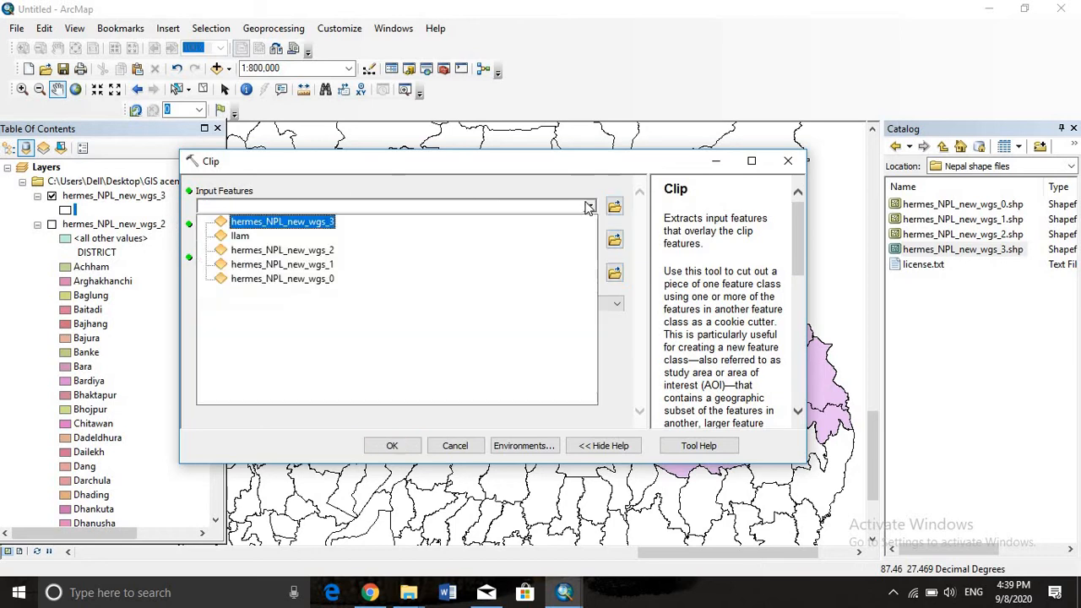
{"action": "left_click", "coordinate": [309, 222]}
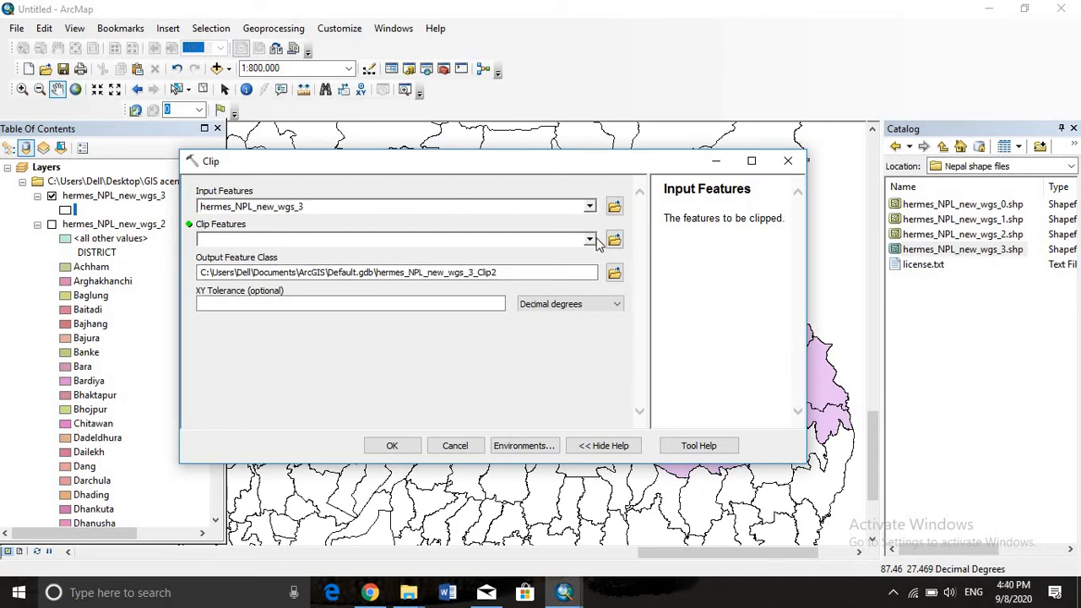
{"action": "left_click", "coordinate": [590, 241]}
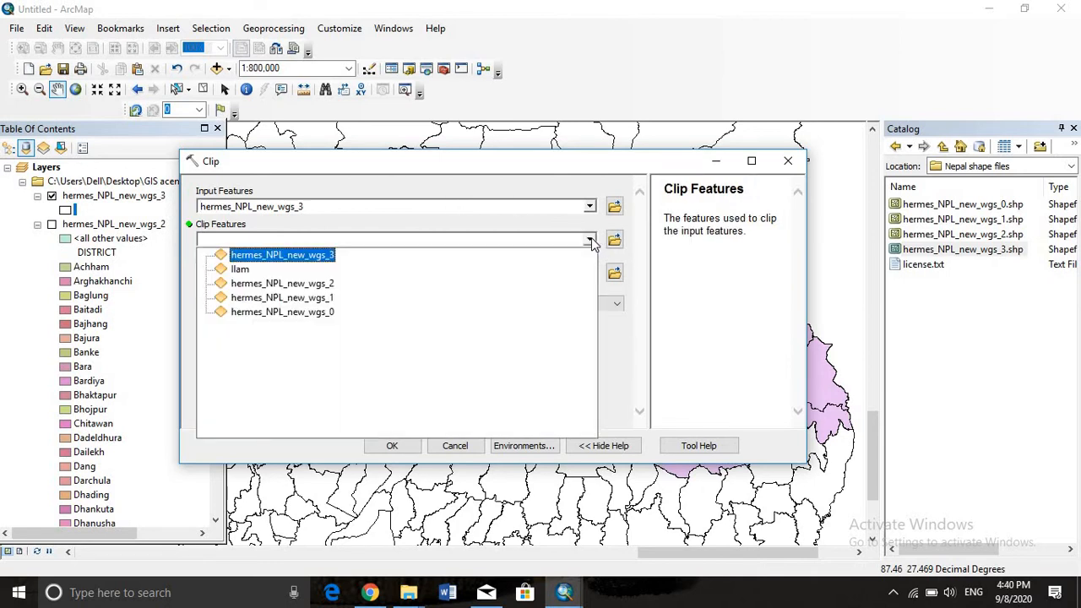
{"action": "left_click", "coordinate": [245, 268]}
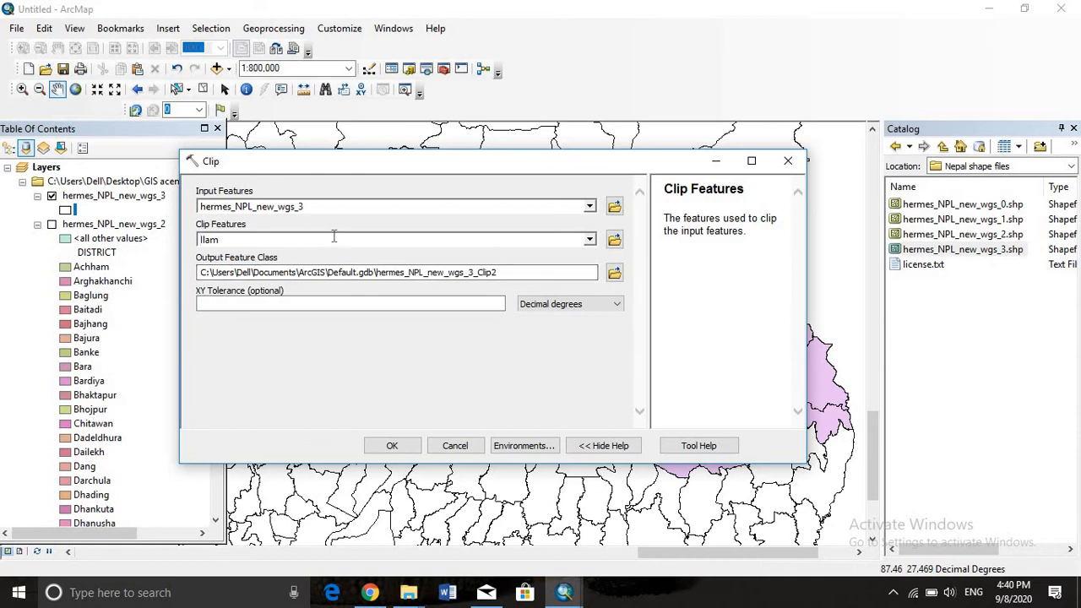
{"action": "left_click", "coordinate": [589, 240]}
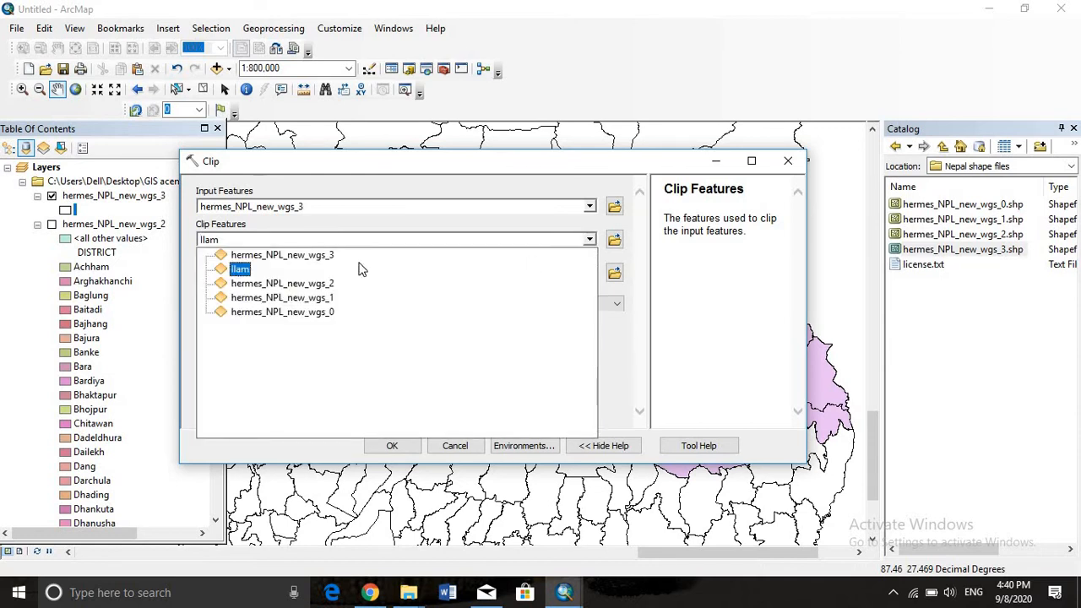
{"action": "left_click", "coordinate": [234, 269]}
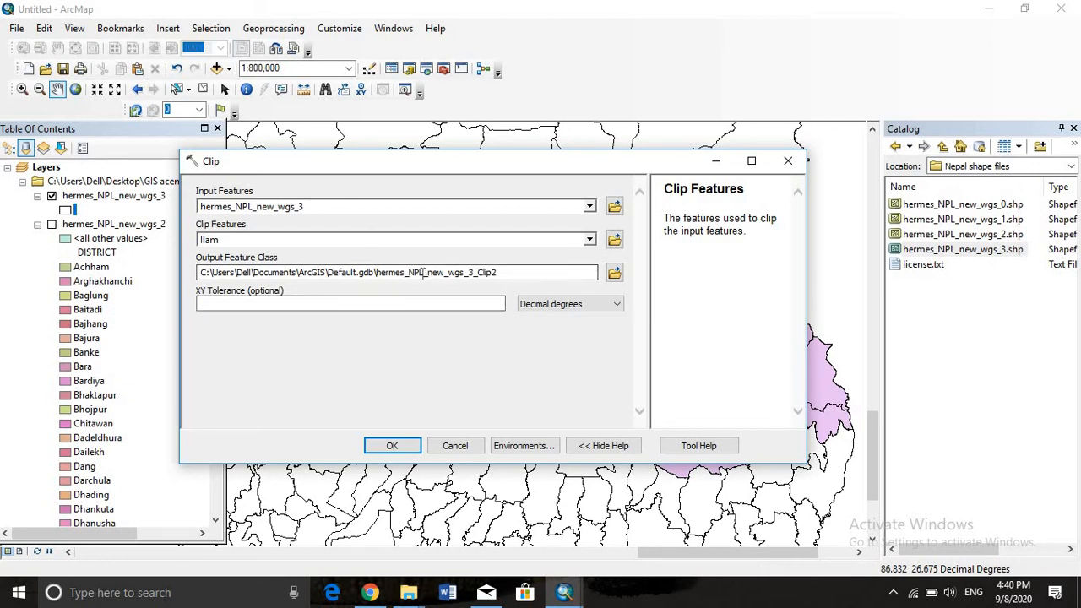
{"action": "left_click", "coordinate": [370, 442]}
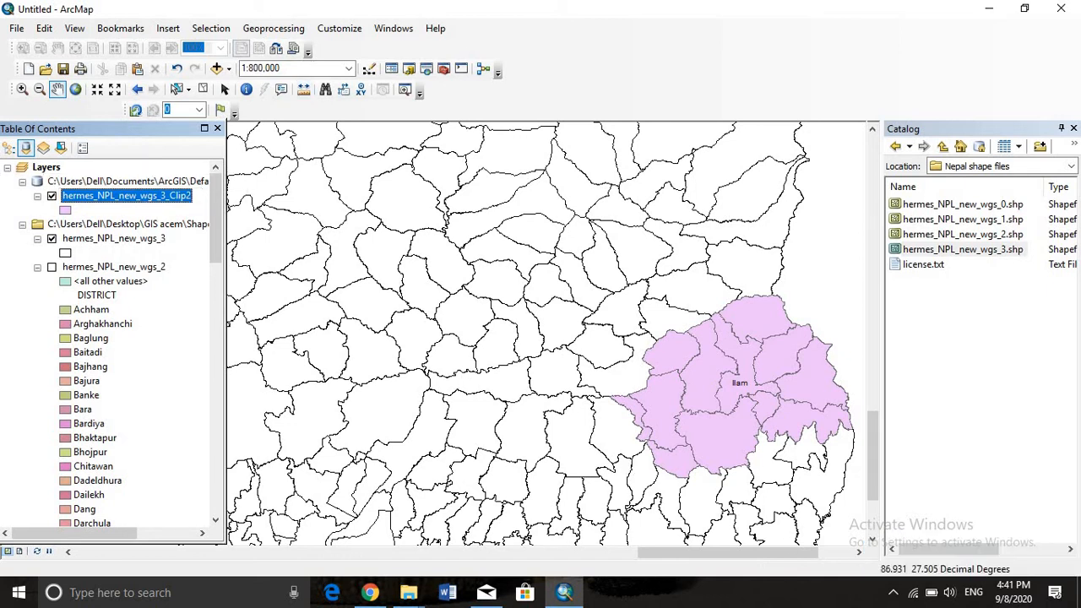
Hide the original hermes_NPL_new_wgs_3 layer and the Ilam layer on the map
{"action": "left_click", "coordinate": [52, 240]}
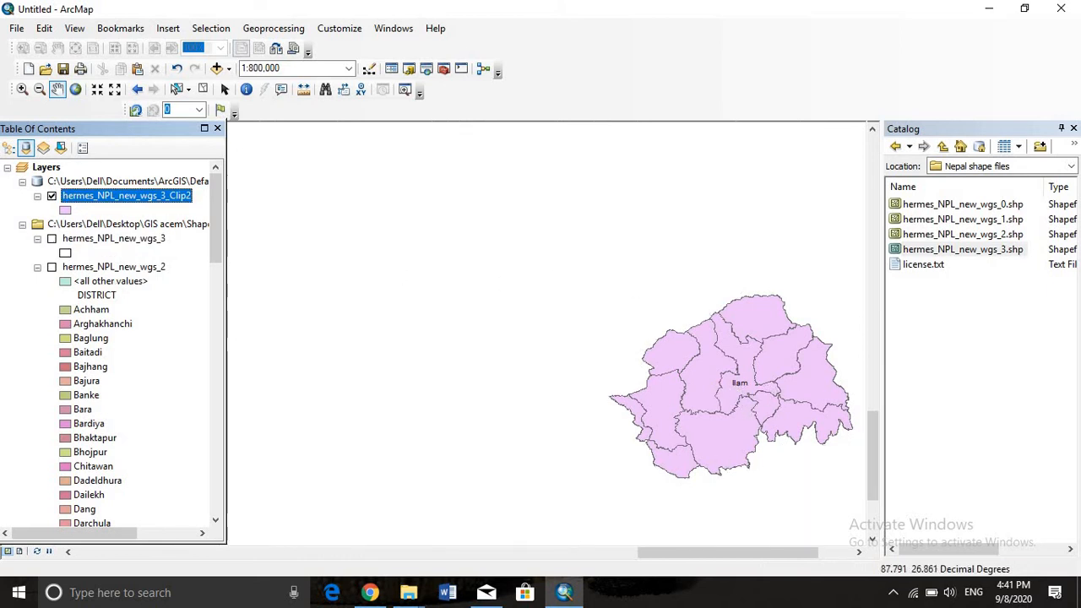
{"action": "scroll", "coordinate": [140, 379], "scroll_direction": "down", "scroll_amount": 20}
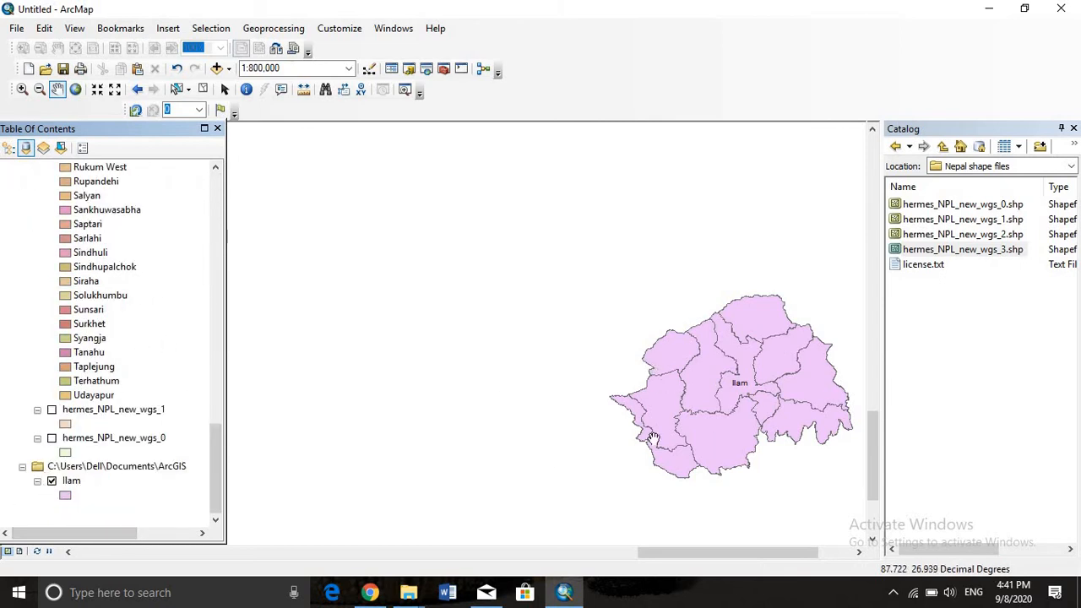
{"action": "left_click", "coordinate": [51, 480]}
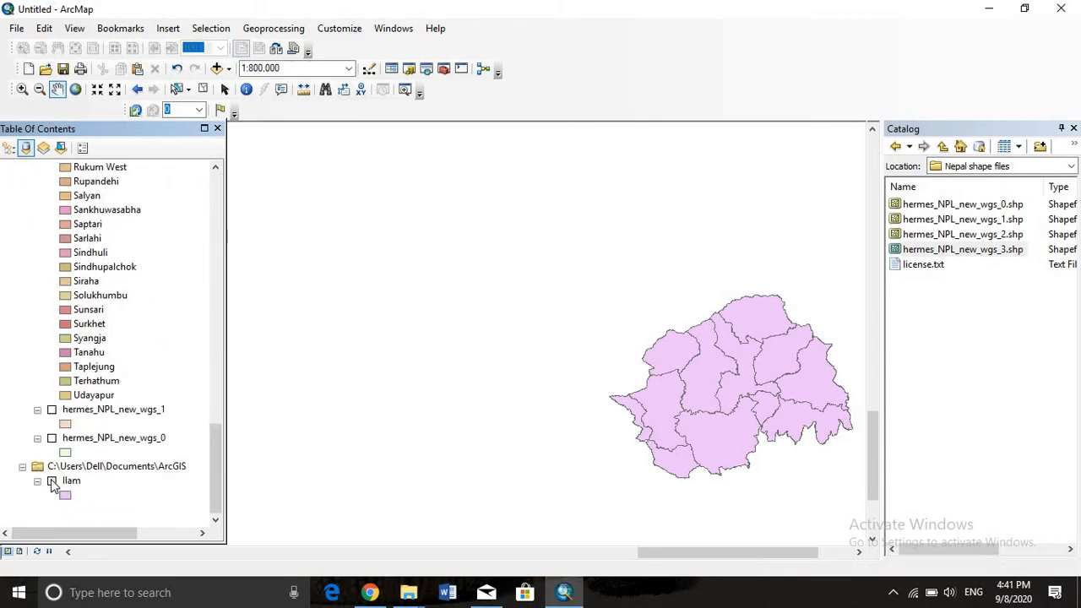
{"action": "scroll", "coordinate": [47, 481], "scroll_direction": "up", "scroll_amount": 20}
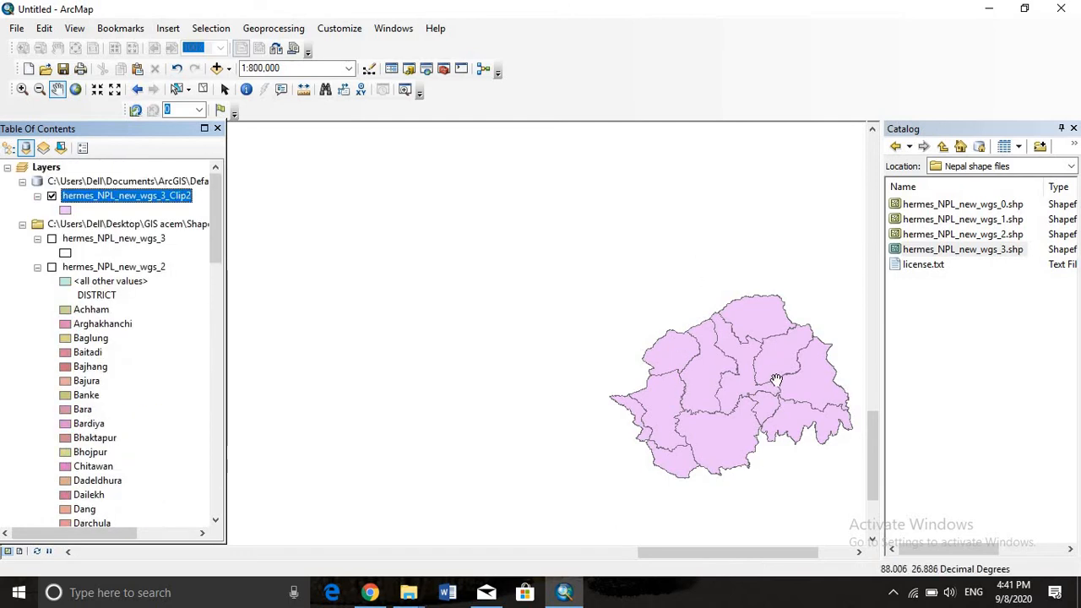
Rename the hermes_NPL_new_wgs_3_Clip2 layer to Municipality_Ilam
{"action": "right_click", "coordinate": [169, 199]}
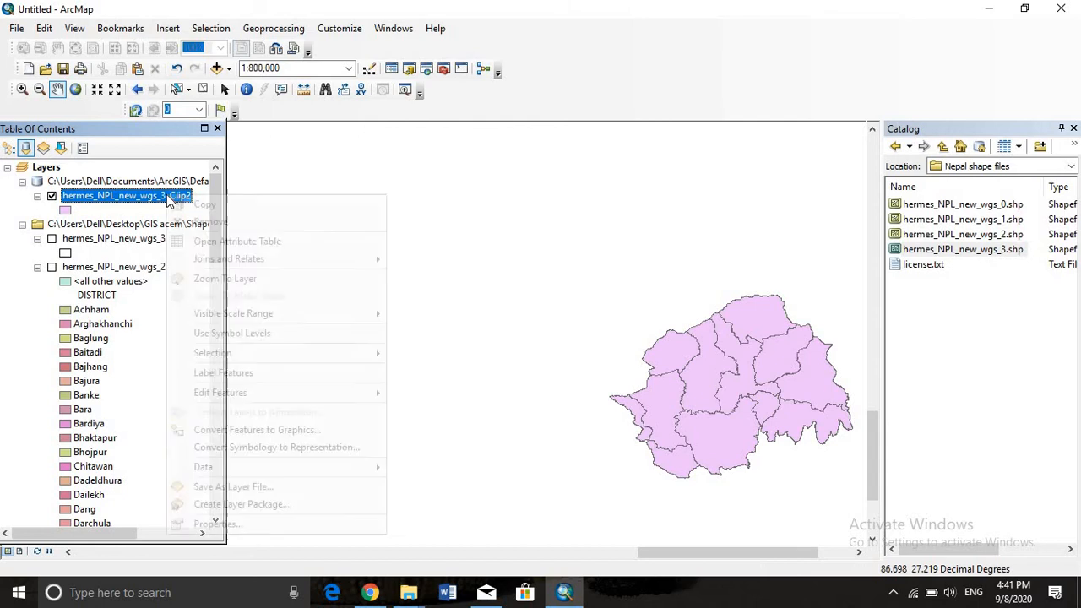
{"action": "left_click", "coordinate": [164, 199]}
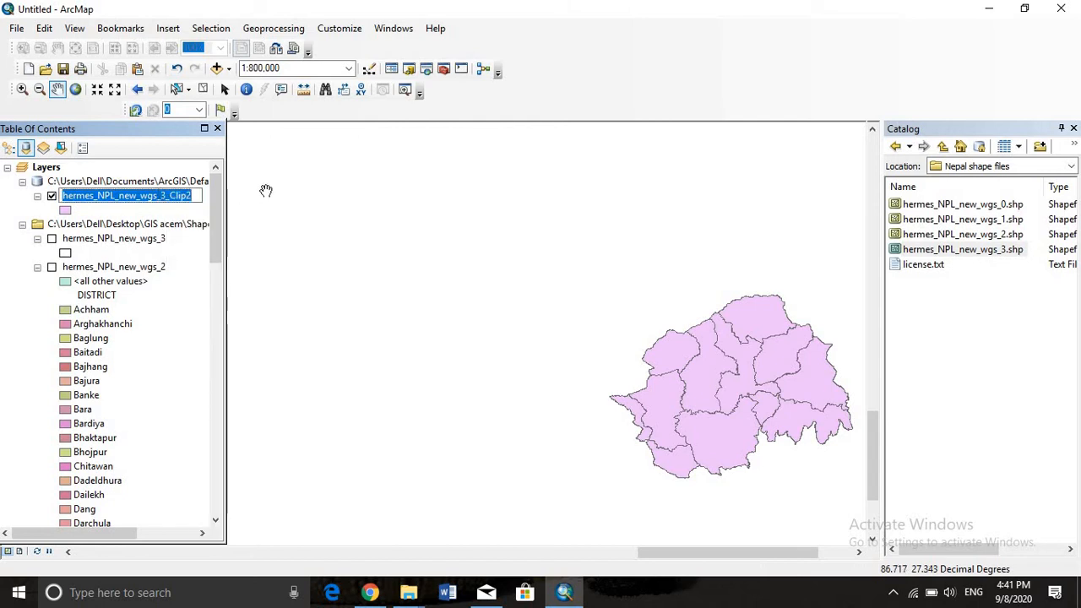
{"action": "key", "text": "Return"}
{"action": "left_click", "coordinate": [186, 200]}
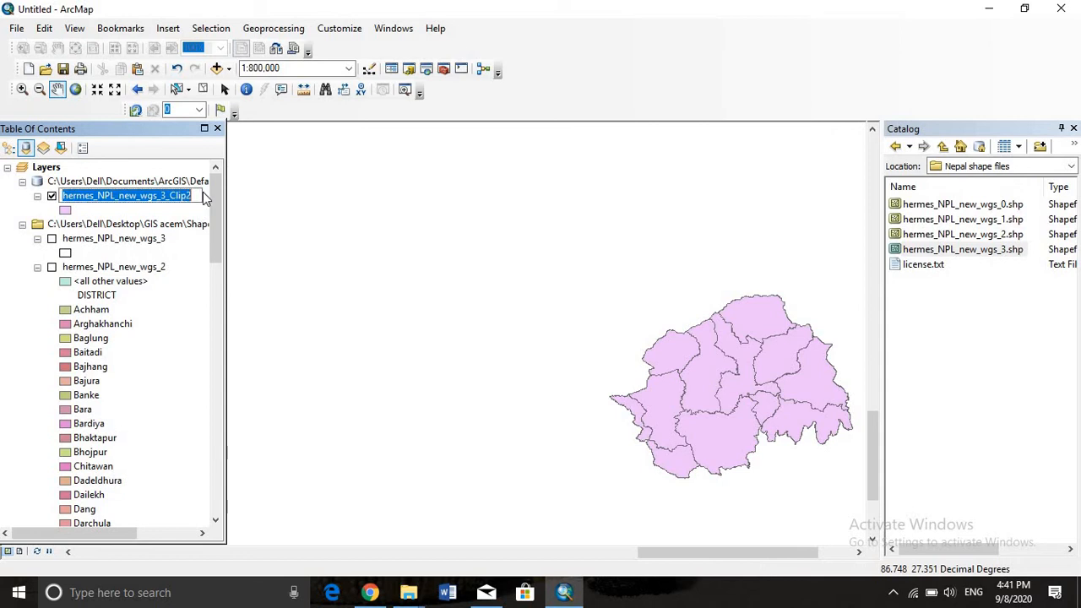
{"action": "key", "text": "BackSpace"}
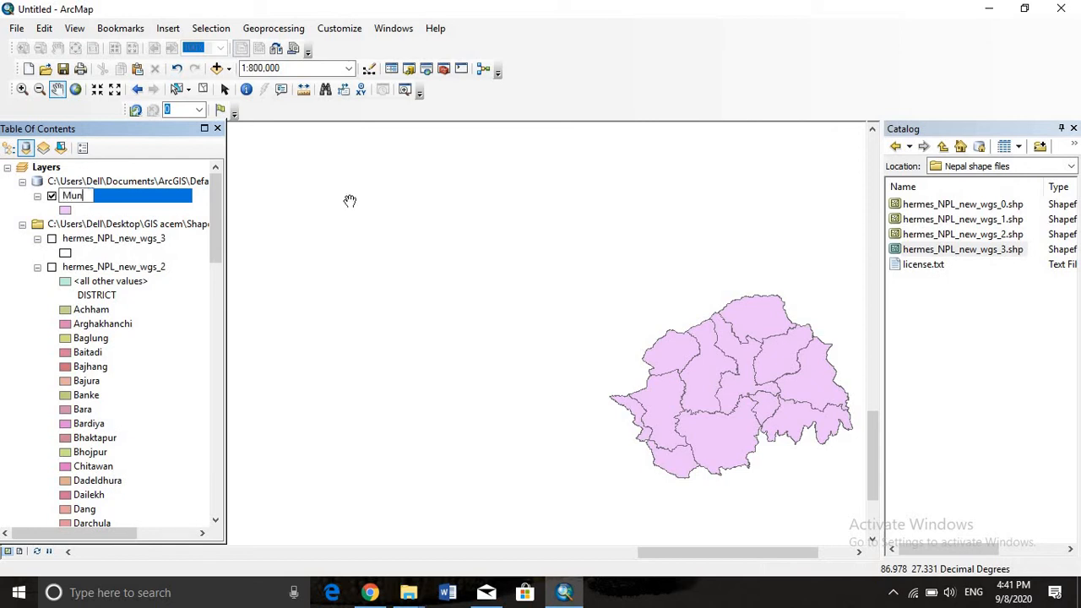
{"action": "type", "text": "Municipality_l"}
{"action": "type", "text": "laam"}
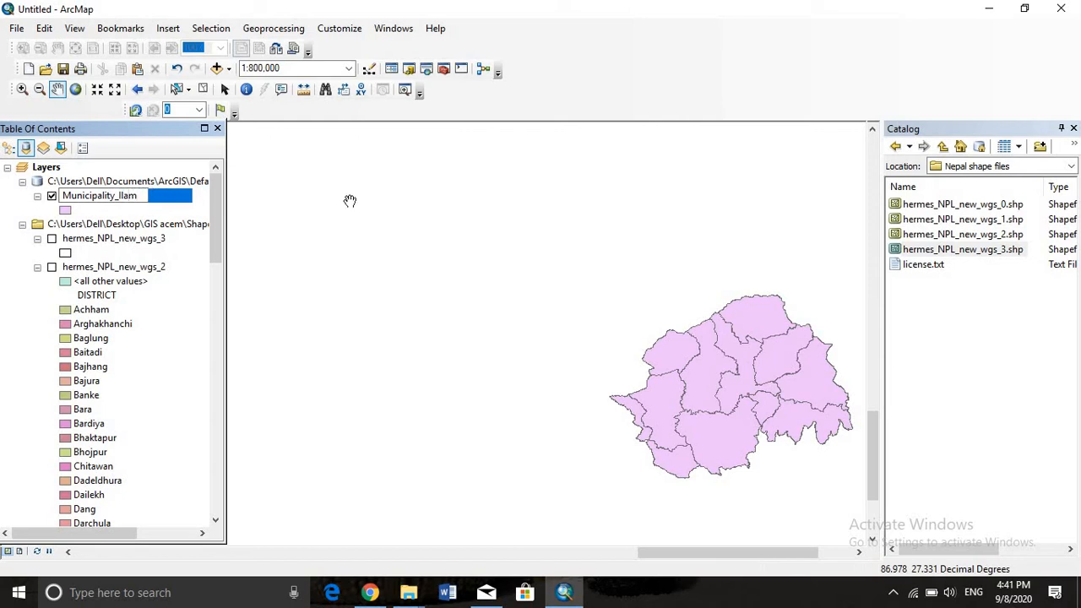
{"action": "left_click", "coordinate": [288, 249]}
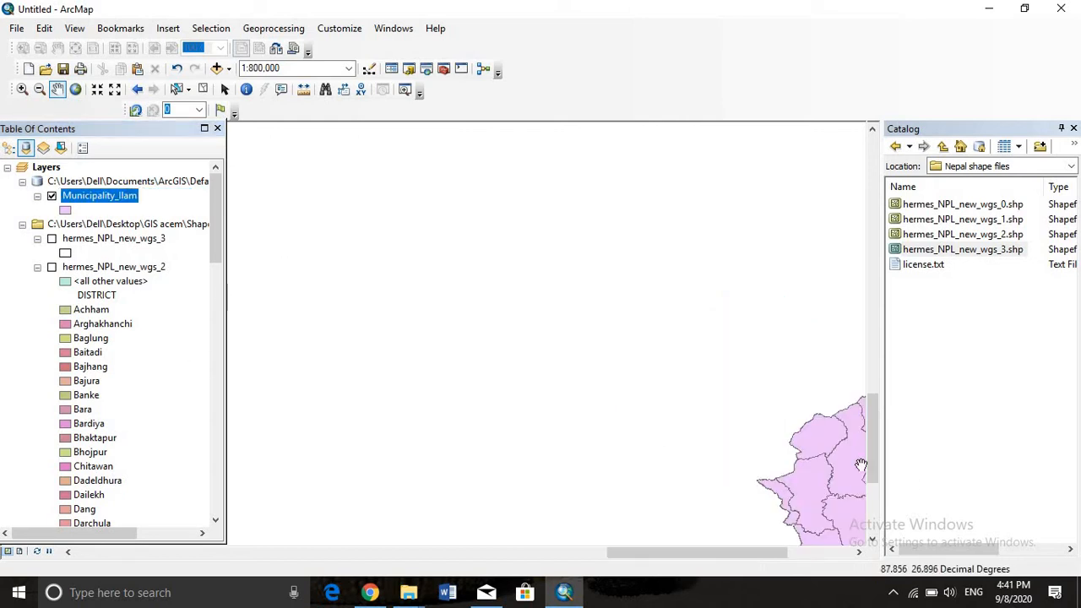
{"action": "left_click_drag", "start_coordinate": [860, 465], "coordinate": [543, 285]}
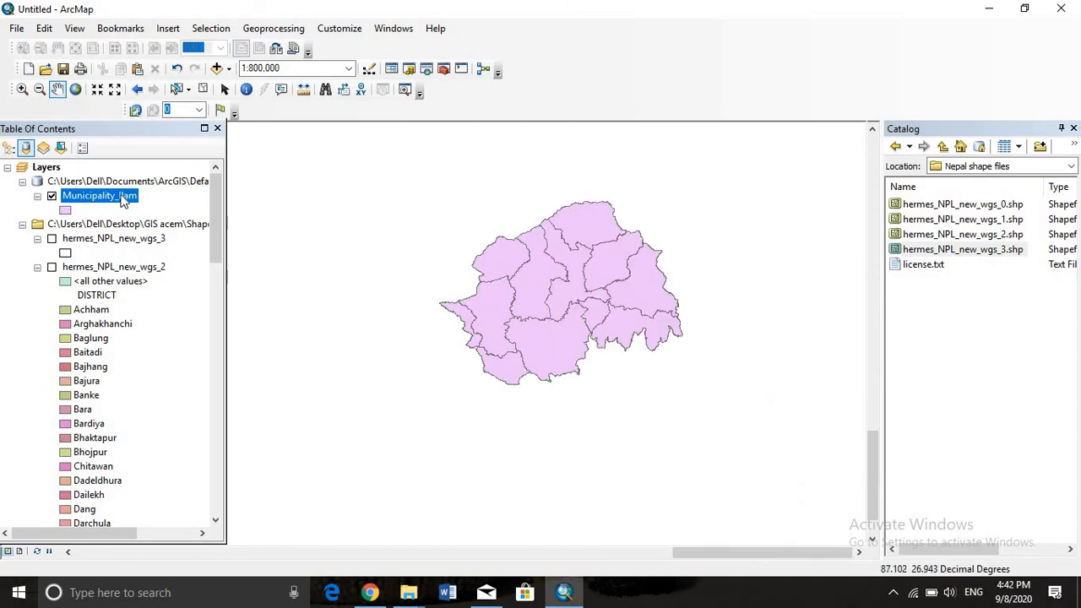
Rename the clipped Ilam municipality layer to Localunit_Ilam
{"action": "left_click", "coordinate": [117, 199]}
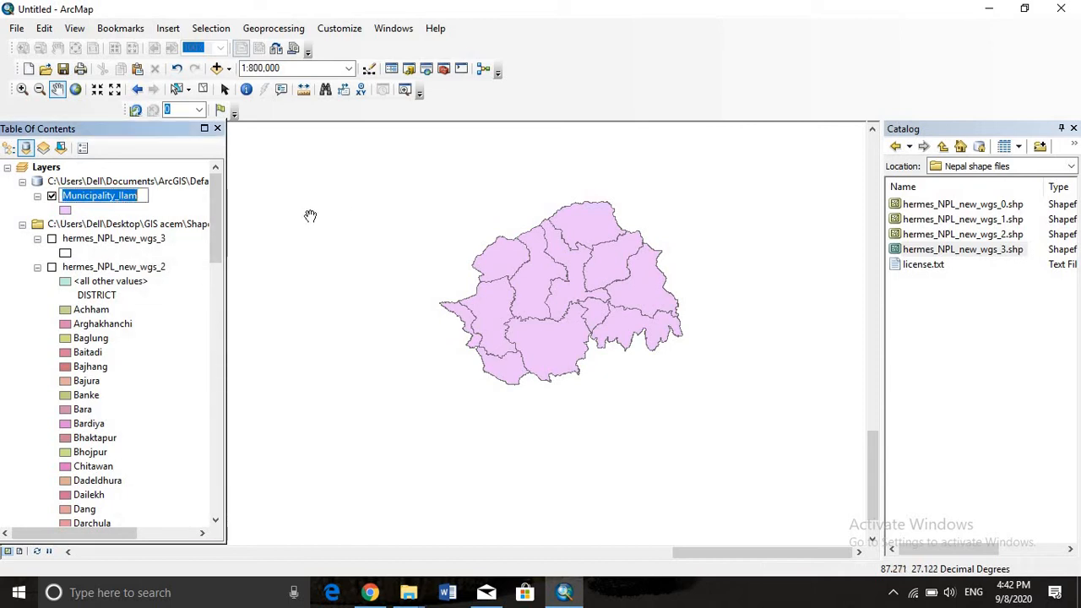
{"action": "type", "text": "Localunit_Ilam"}
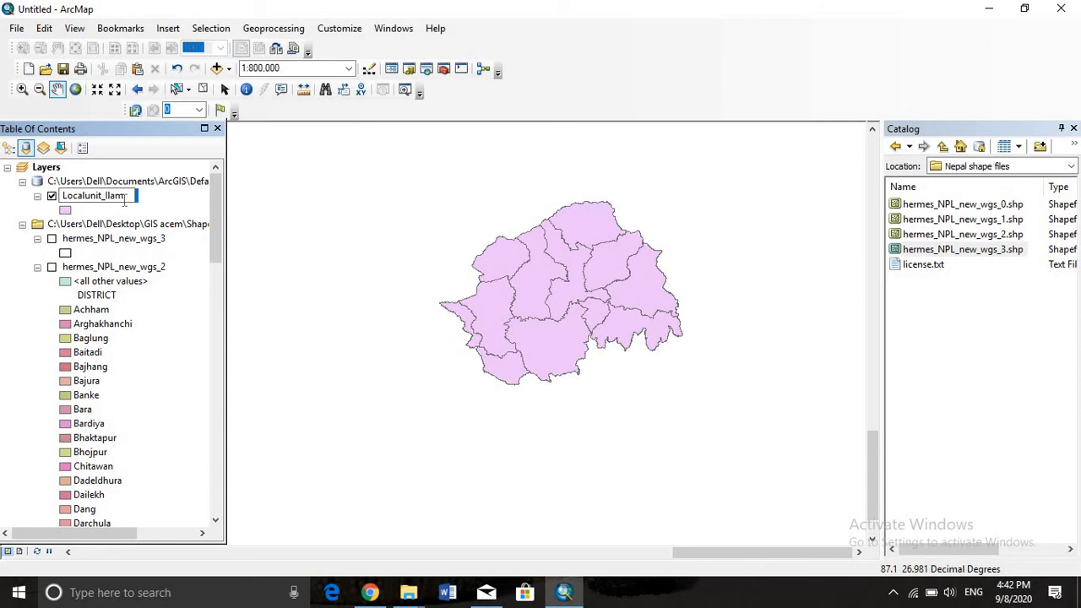
{"action": "left_click", "coordinate": [253, 196]}
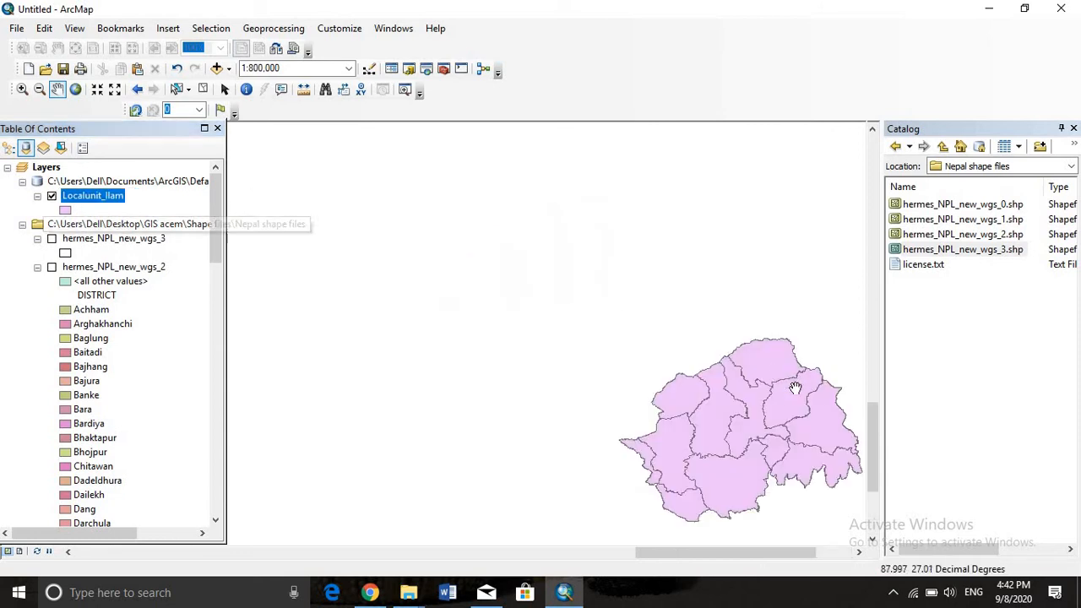
{"action": "left_click_drag", "start_coordinate": [795, 387], "coordinate": [680, 260]}
Turn on feature labels for the Localunit_Ilam layer
{"action": "right_click", "coordinate": [78, 196]}
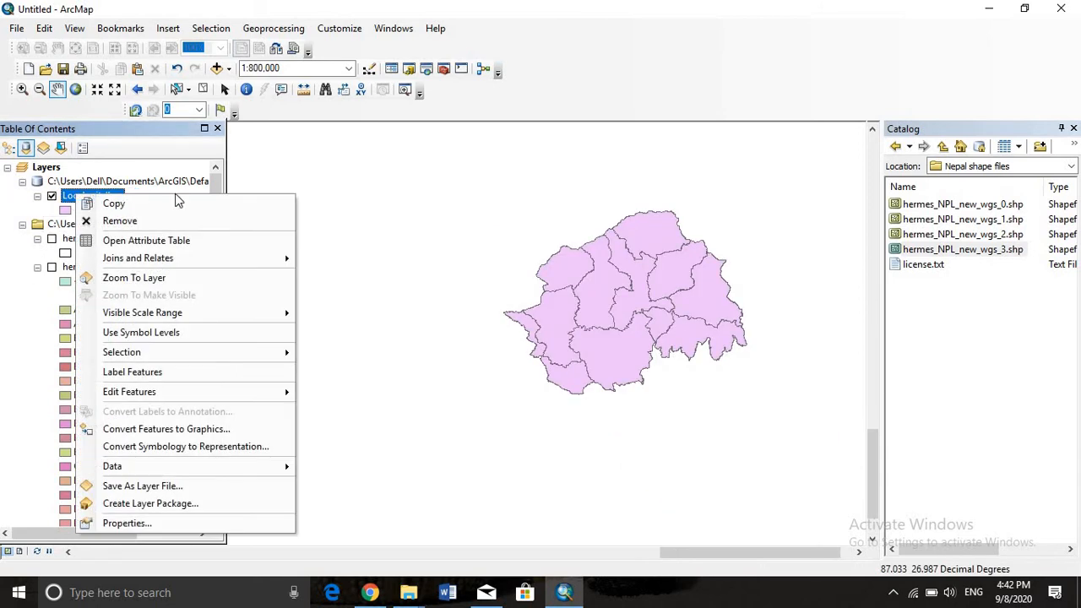
{"action": "left_click", "coordinate": [464, 191]}
{"action": "left_click_drag", "start_coordinate": [647, 422], "coordinate": [555, 223]}
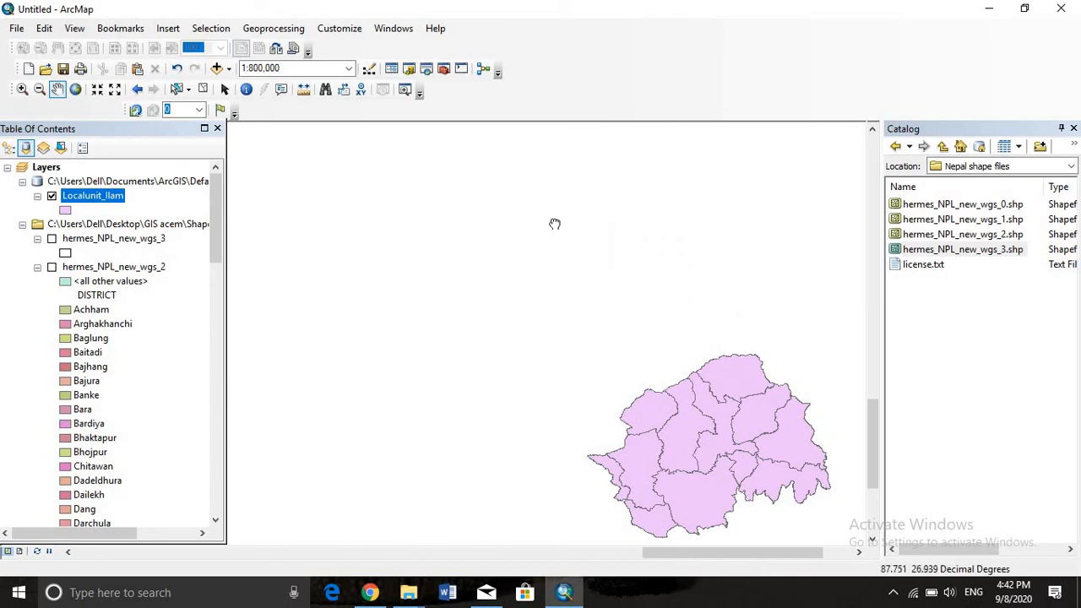
{"action": "right_click", "coordinate": [116, 197]}
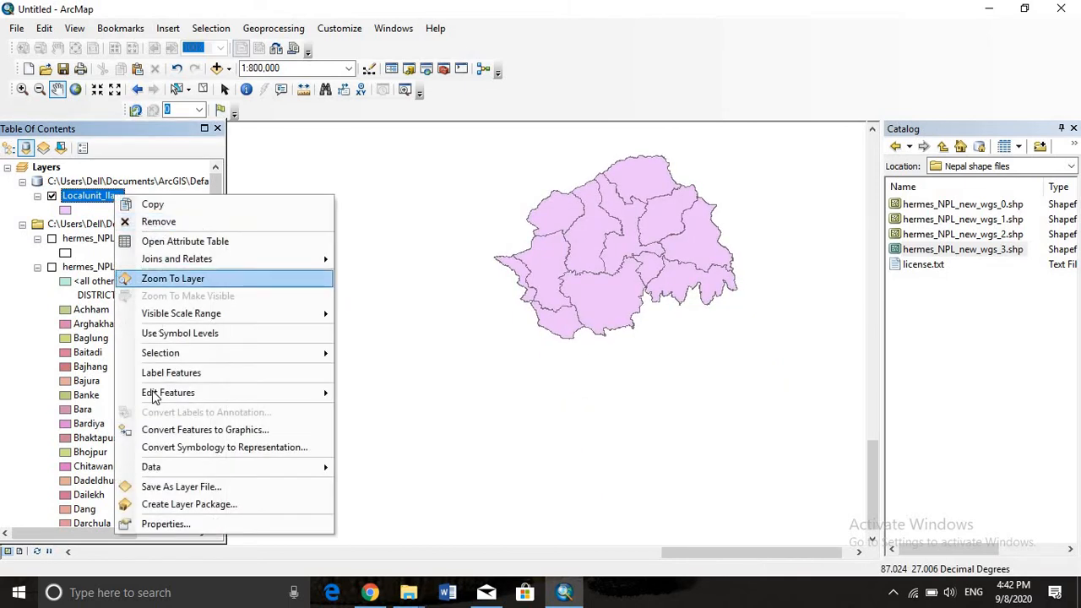
{"action": "left_click", "coordinate": [220, 380]}
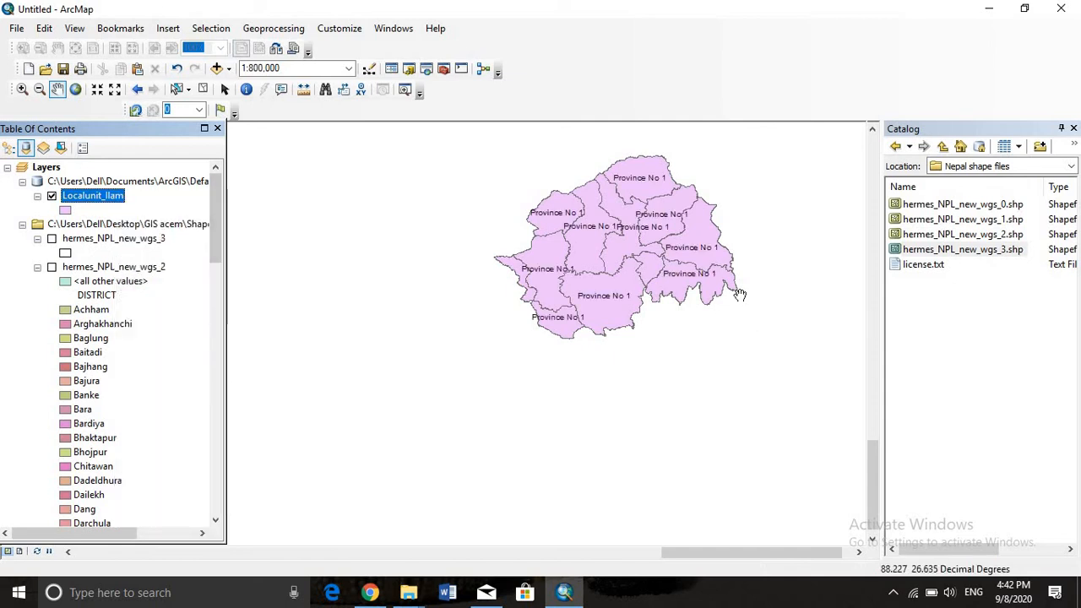
Set the label field of the Localunit_Ilam layer to LOCAL in its layer properties and apply the change
{"action": "right_click", "coordinate": [67, 199]}
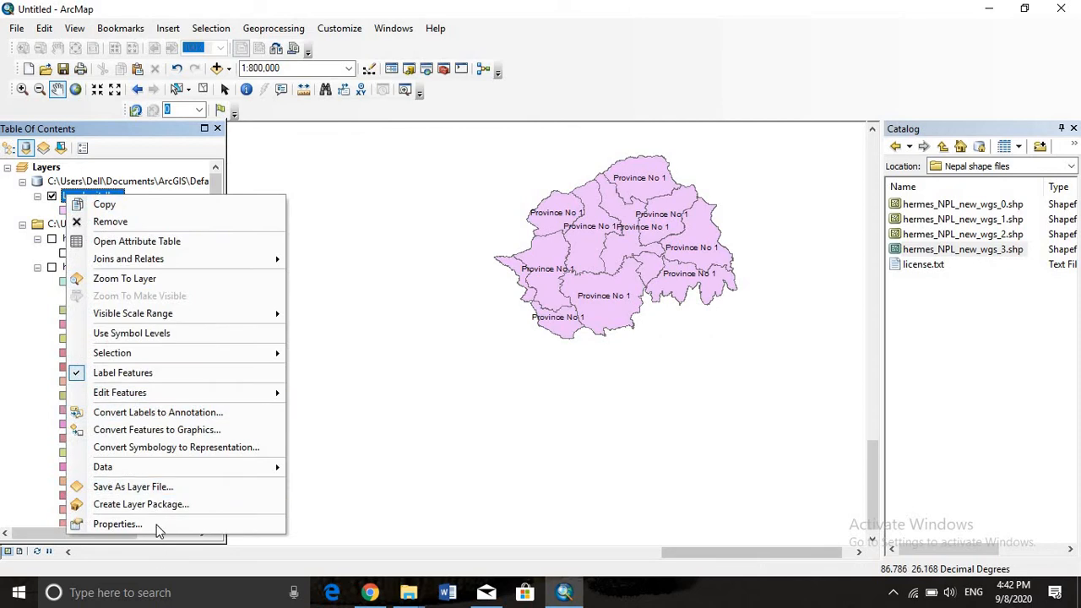
{"action": "left_click", "coordinate": [156, 520]}
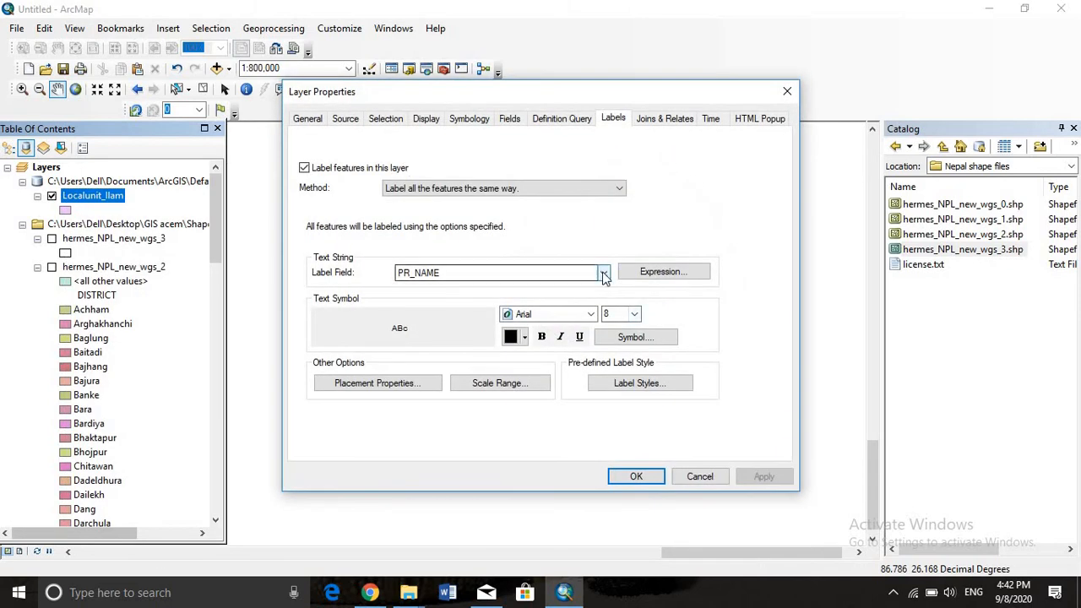
{"action": "left_click", "coordinate": [603, 272]}
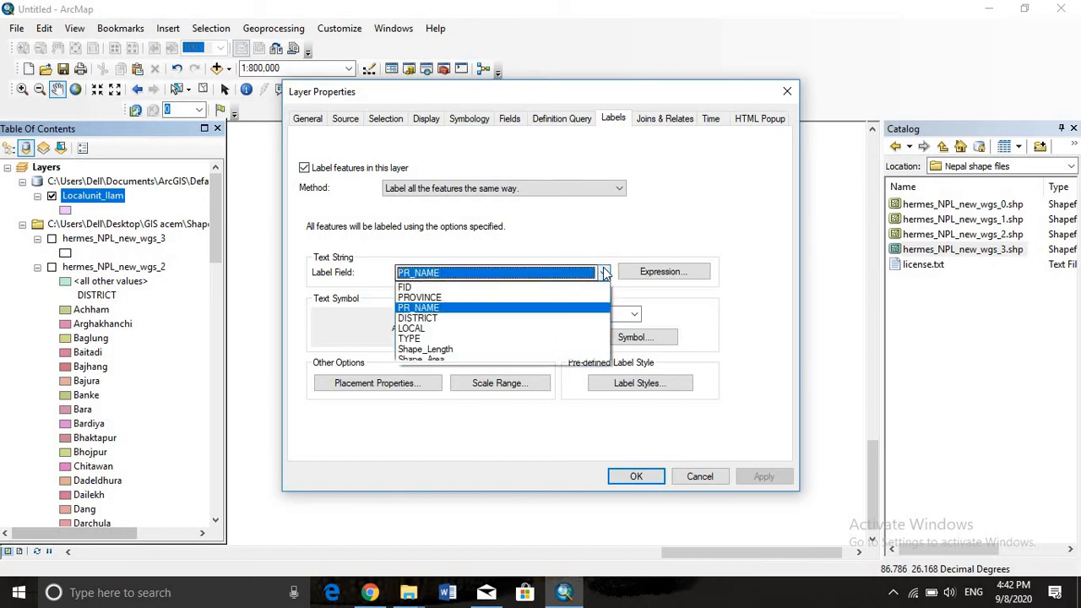
{"action": "left_click", "coordinate": [496, 328]}
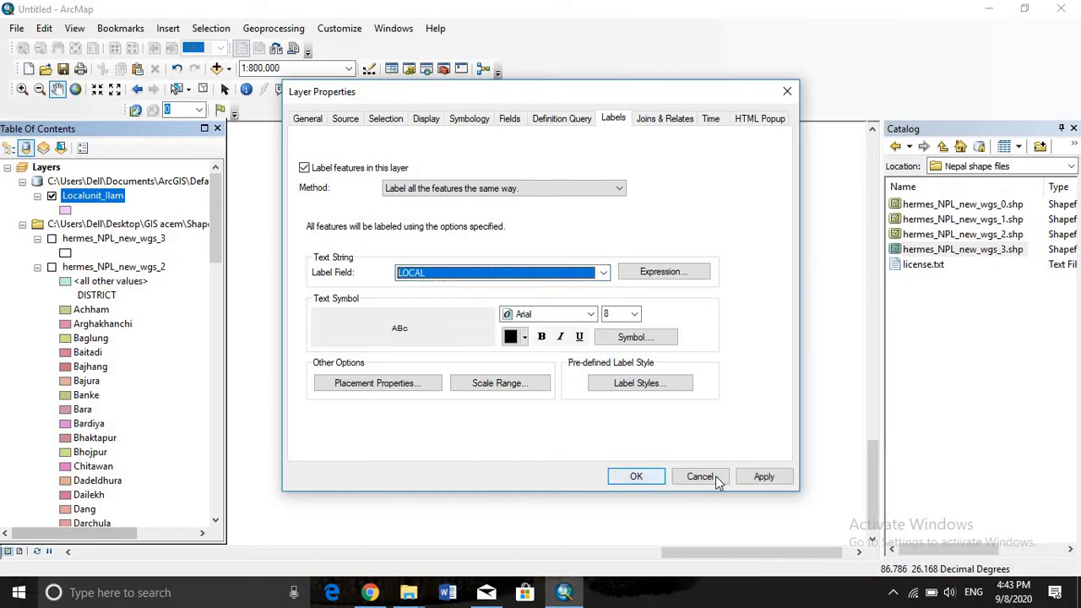
{"action": "left_click", "coordinate": [763, 478]}
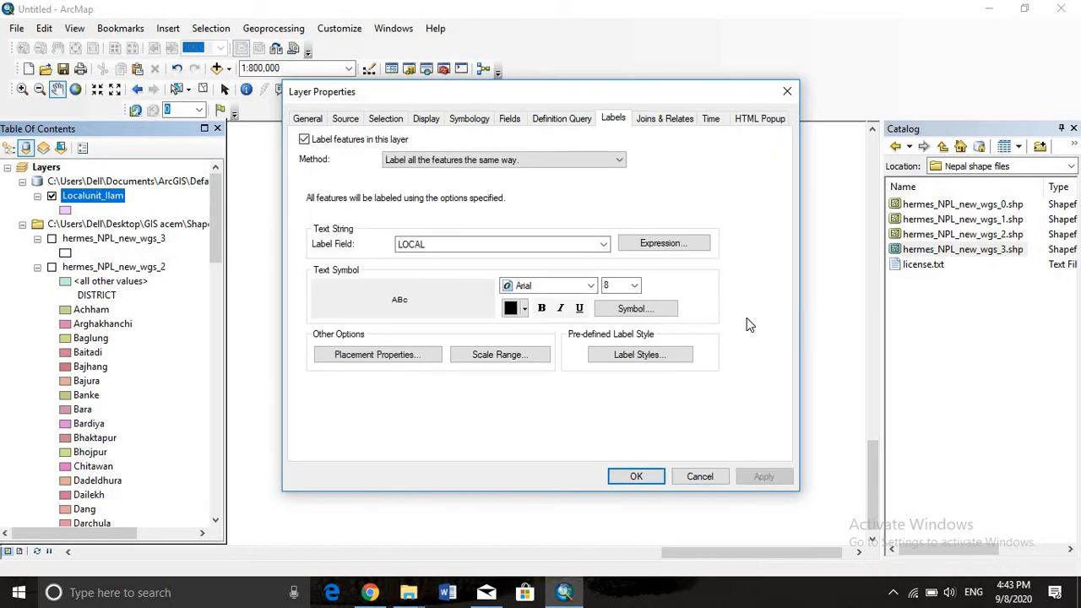
{"action": "left_click", "coordinate": [787, 91]}
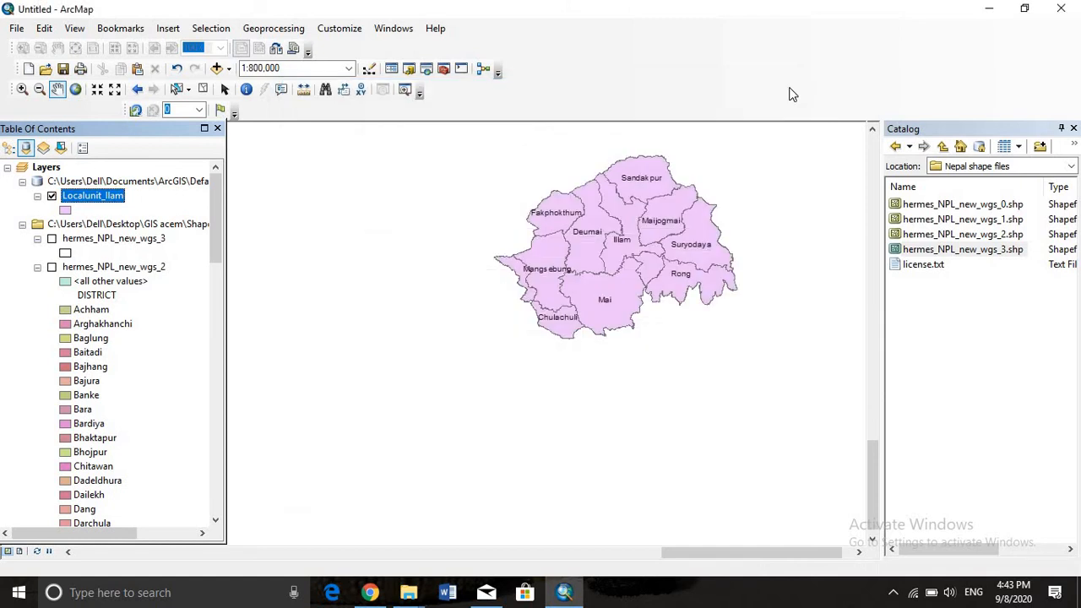
Open the attribute table of the Localunit_Ilam layer and examine its DISTRICT, LOCAL and TYPE fields
{"action": "right_click", "coordinate": [106, 199]}
{"action": "left_click", "coordinate": [149, 238]}
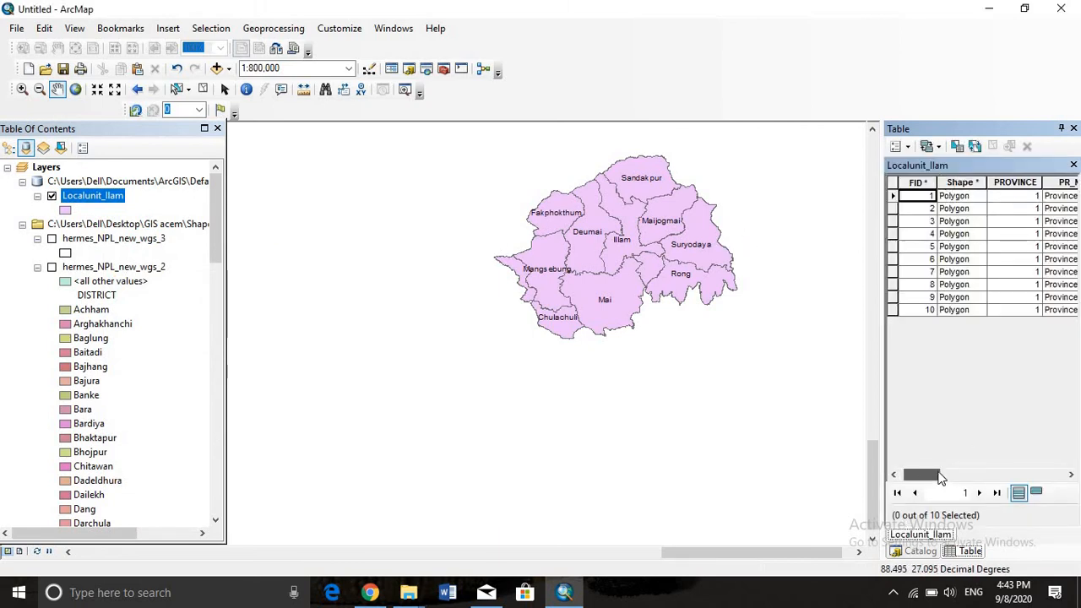
{"action": "left_click_drag", "start_coordinate": [941, 477], "coordinate": [1010, 475]}
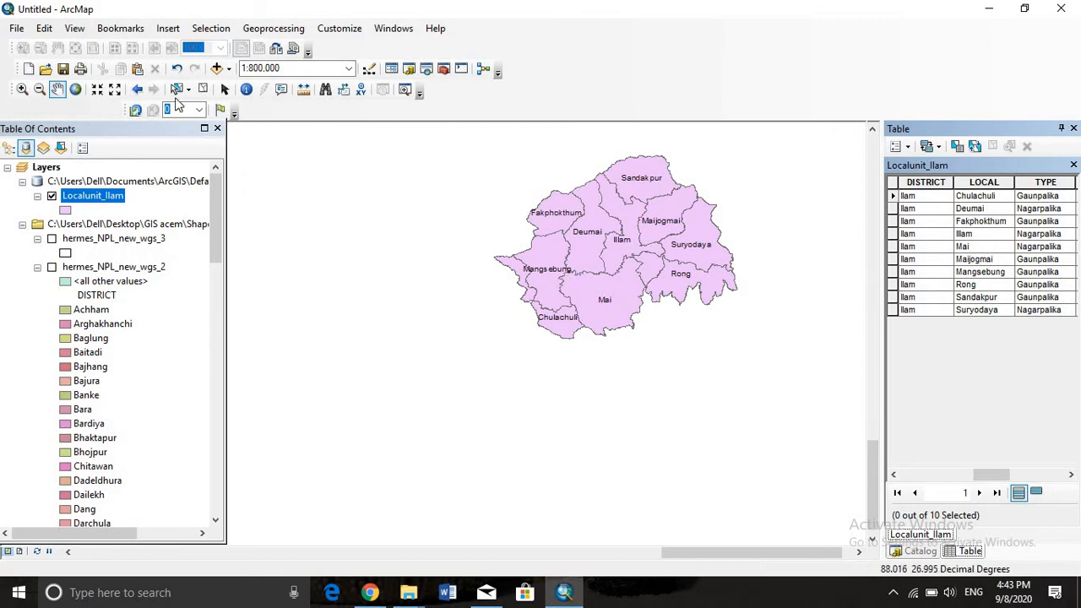
Set the label field of the Localunit_Ilam layer to TYPE in its layer properties and apply the change
{"action": "right_click", "coordinate": [95, 196]}
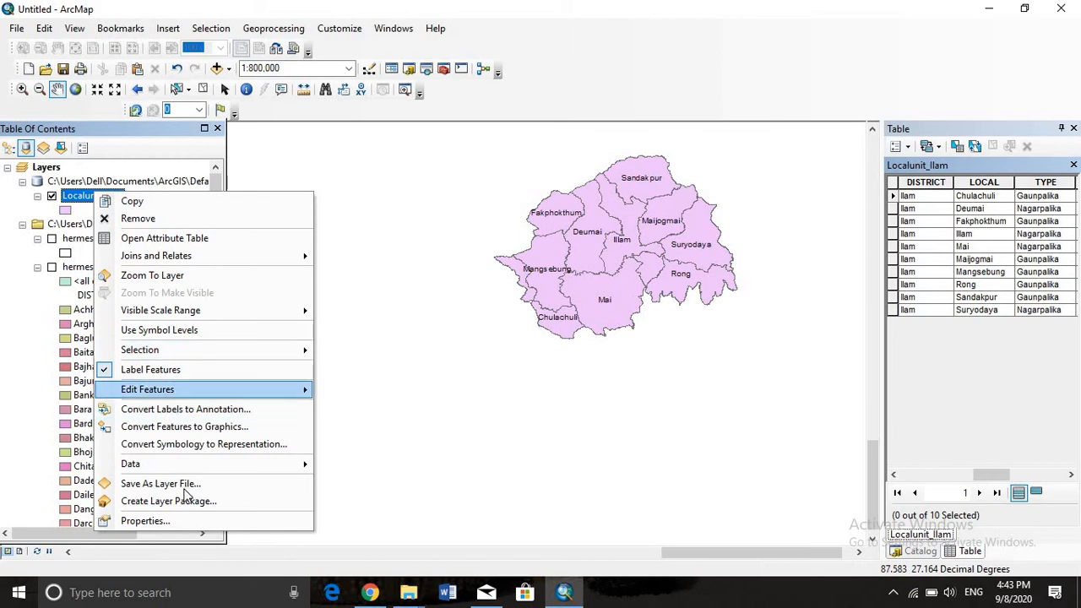
{"action": "left_click", "coordinate": [145, 520]}
{"action": "left_click", "coordinate": [557, 272]}
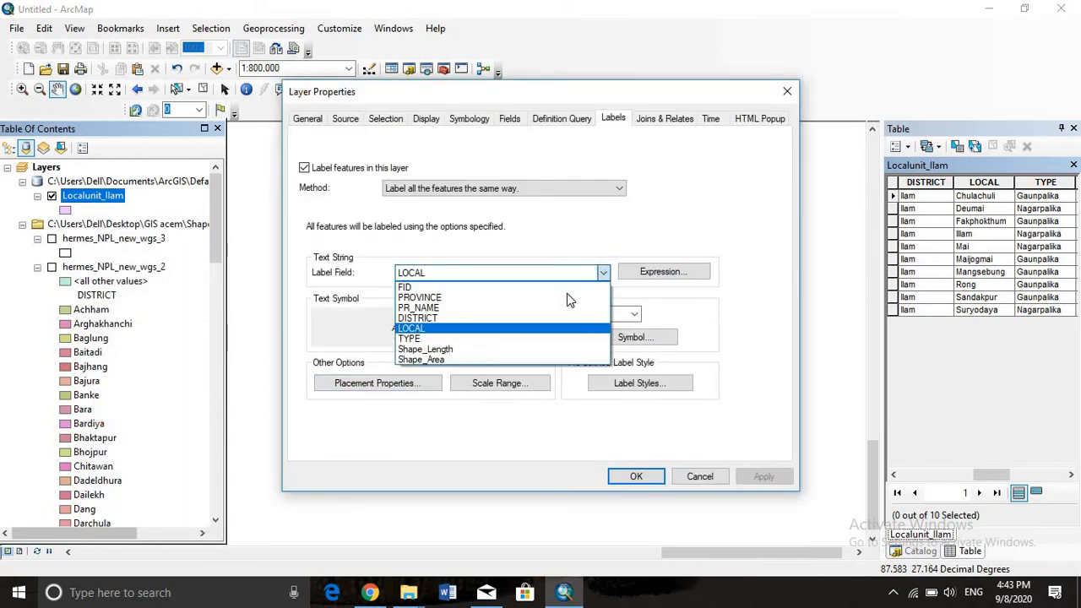
{"action": "left_click", "coordinate": [503, 339]}
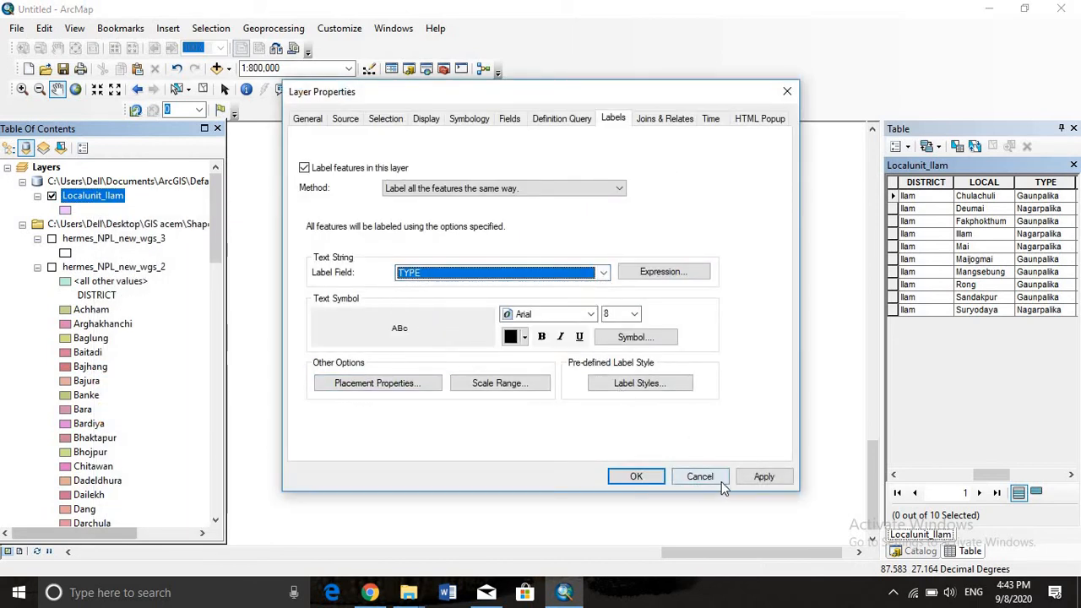
{"action": "left_click", "coordinate": [770, 479]}
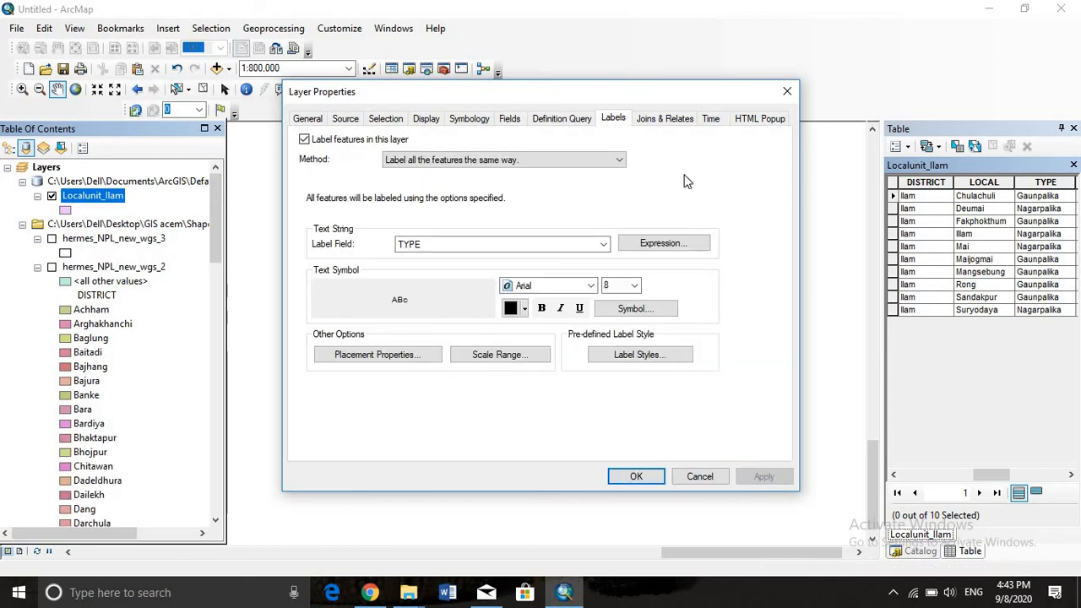
{"action": "left_click", "coordinate": [787, 91]}
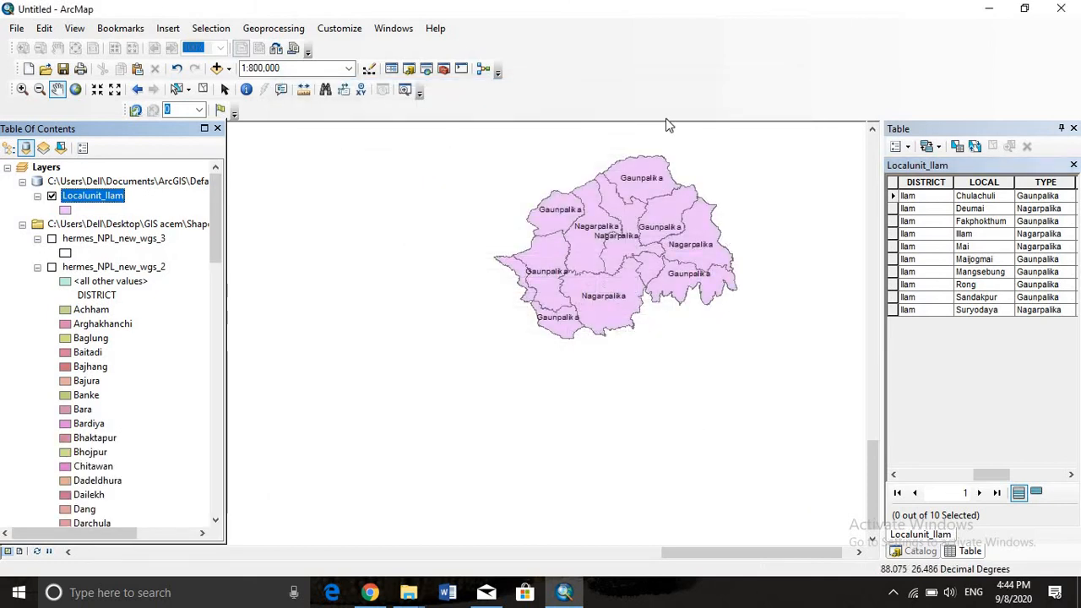
Switch the Localunit_Ilam layer's label field back to LOCAL, apply the change and close the layer properties
{"action": "right_click", "coordinate": [114, 200]}
{"action": "left_click", "coordinate": [253, 212]}
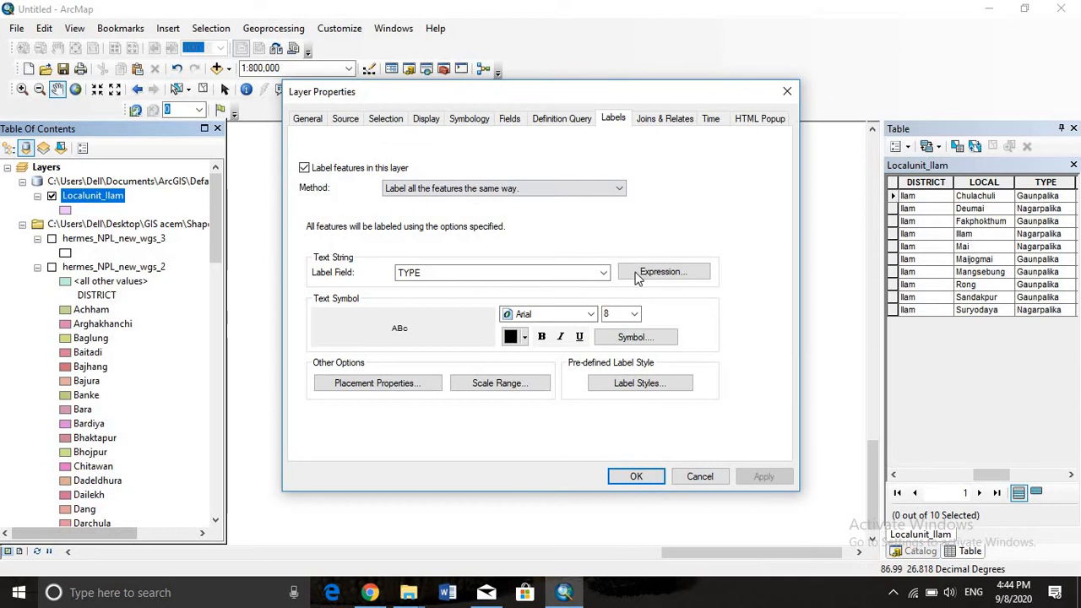
{"action": "left_click", "coordinate": [604, 273]}
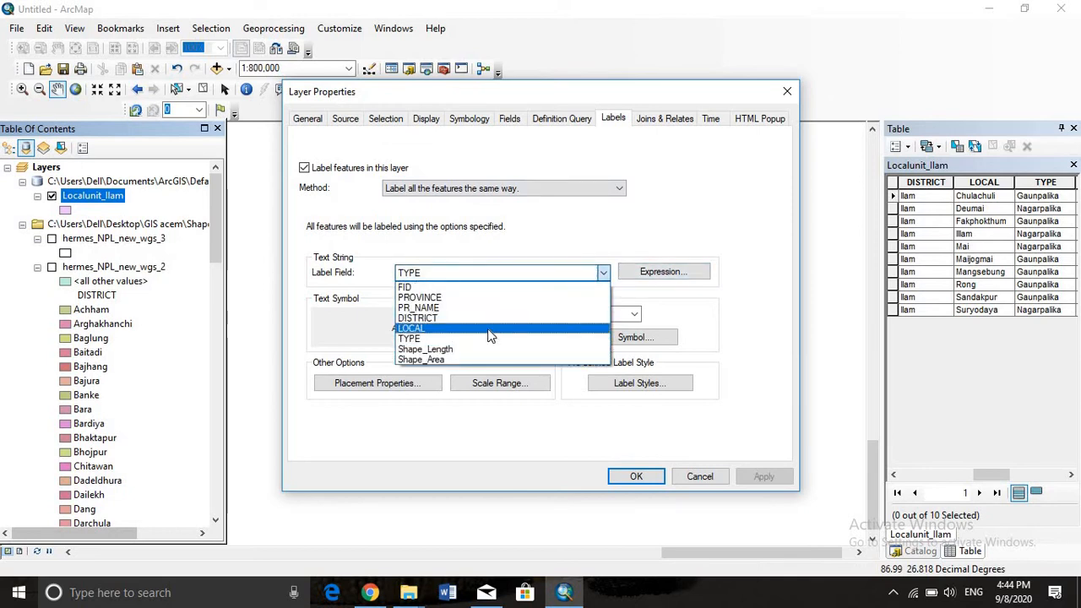
{"action": "left_click", "coordinate": [490, 329]}
{"action": "left_click", "coordinate": [757, 476]}
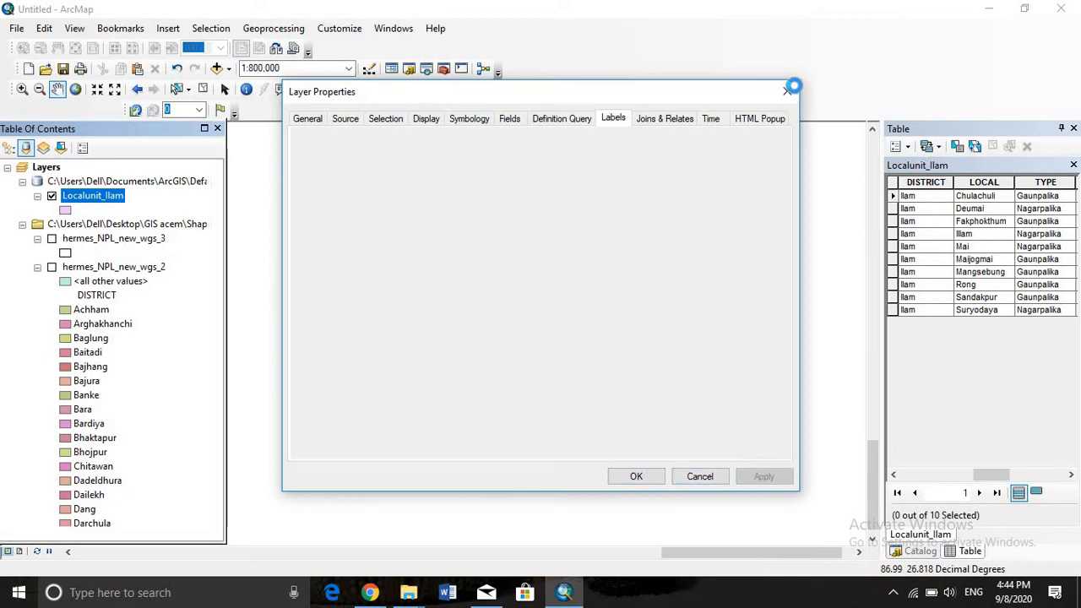
{"action": "left_click", "coordinate": [787, 93]}
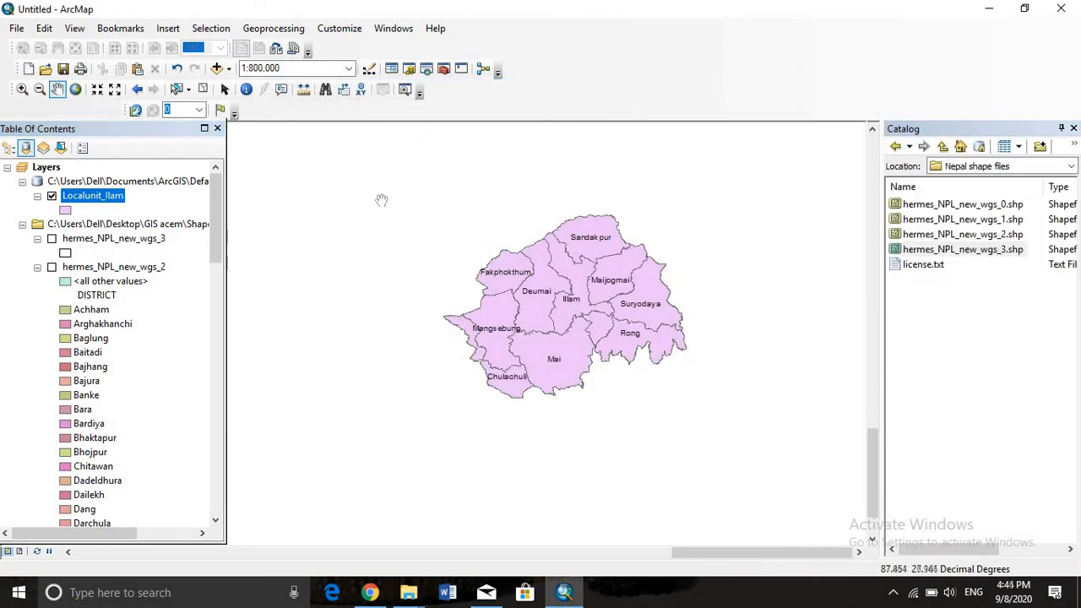
Show the Localunit_Ilam attribute table in a floating window beside the map and examine its fields through Shape_Area
{"action": "right_click", "coordinate": [90, 196]}
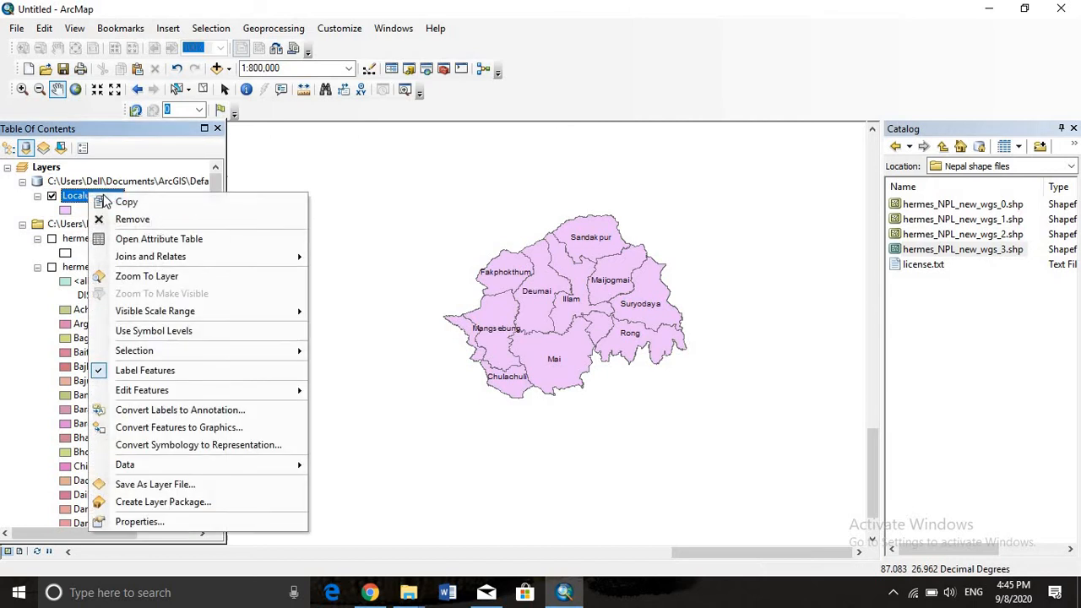
{"action": "left_click", "coordinate": [210, 239]}
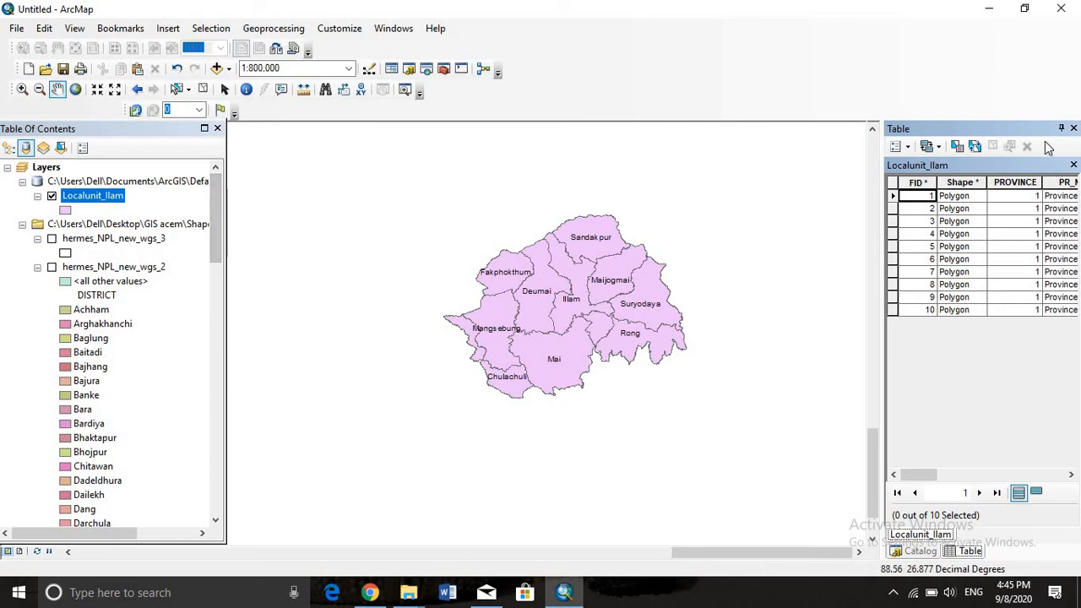
{"action": "left_click_drag", "start_coordinate": [896, 132], "coordinate": [585, 218]}
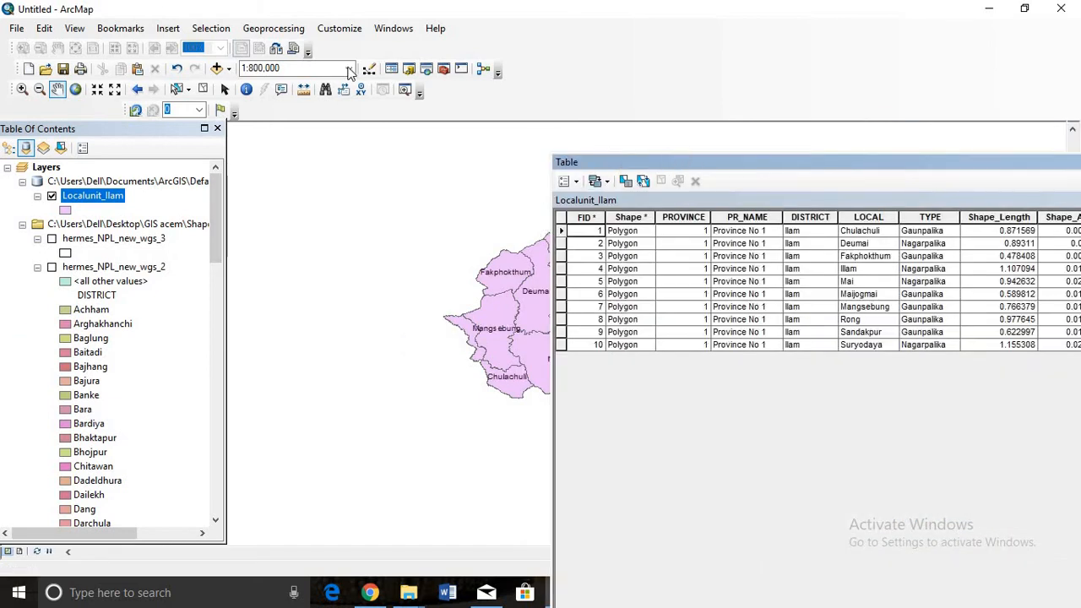
{"action": "left_click_drag", "start_coordinate": [692, 155], "coordinate": [256, 33]}
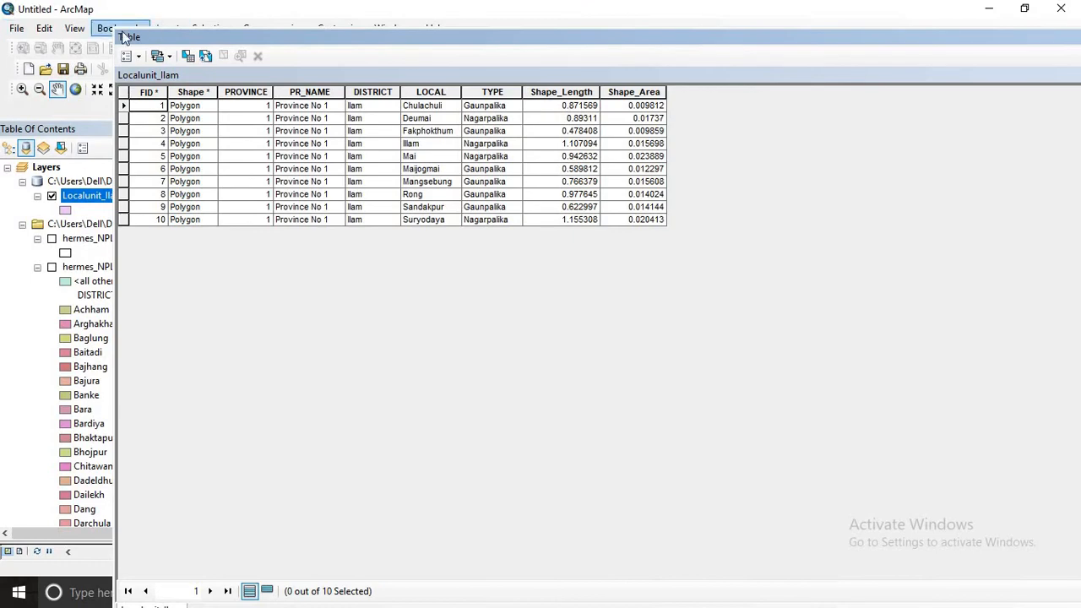
{"action": "double_click", "coordinate": [125, 38]}
{"action": "left_click_drag", "start_coordinate": [110, 18], "coordinate": [216, 99]}
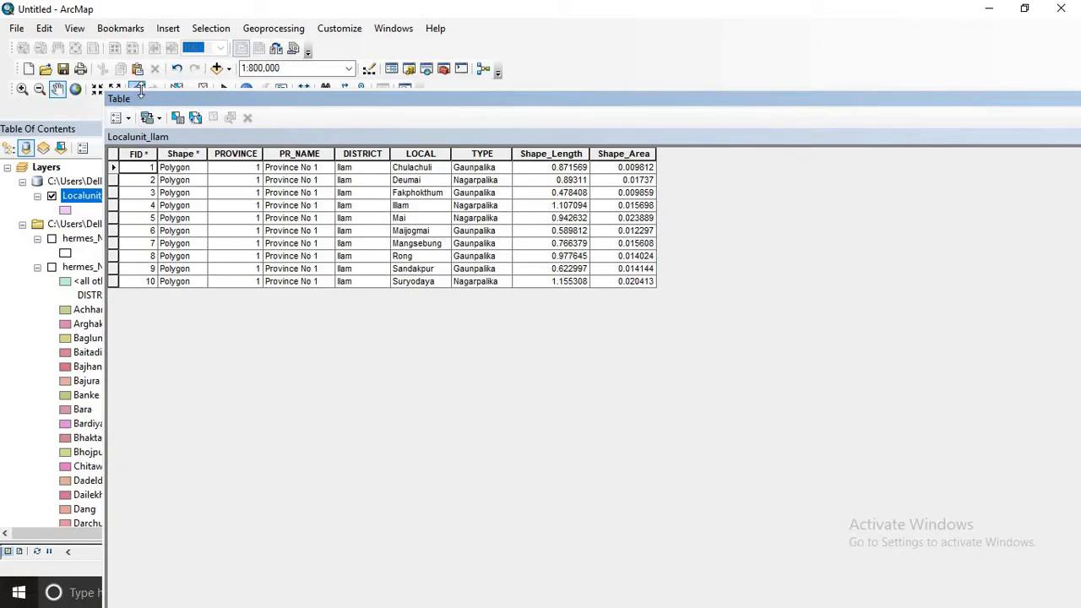
{"action": "left_click_drag", "start_coordinate": [140, 93], "coordinate": [241, 422]}
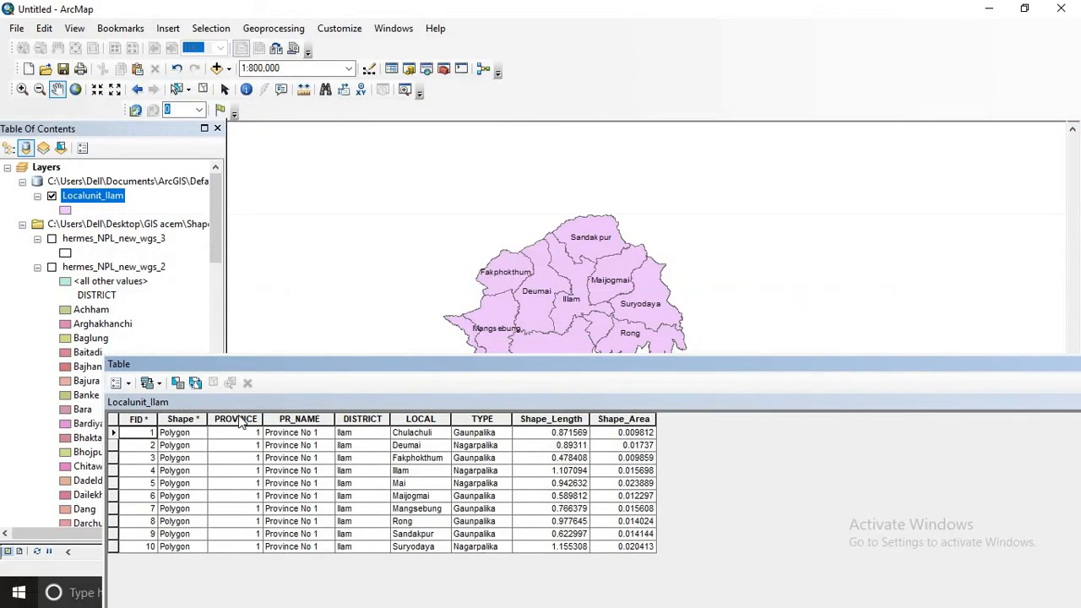
{"action": "left_click", "coordinate": [267, 349]}
{"action": "double_click", "coordinate": [266, 363]}
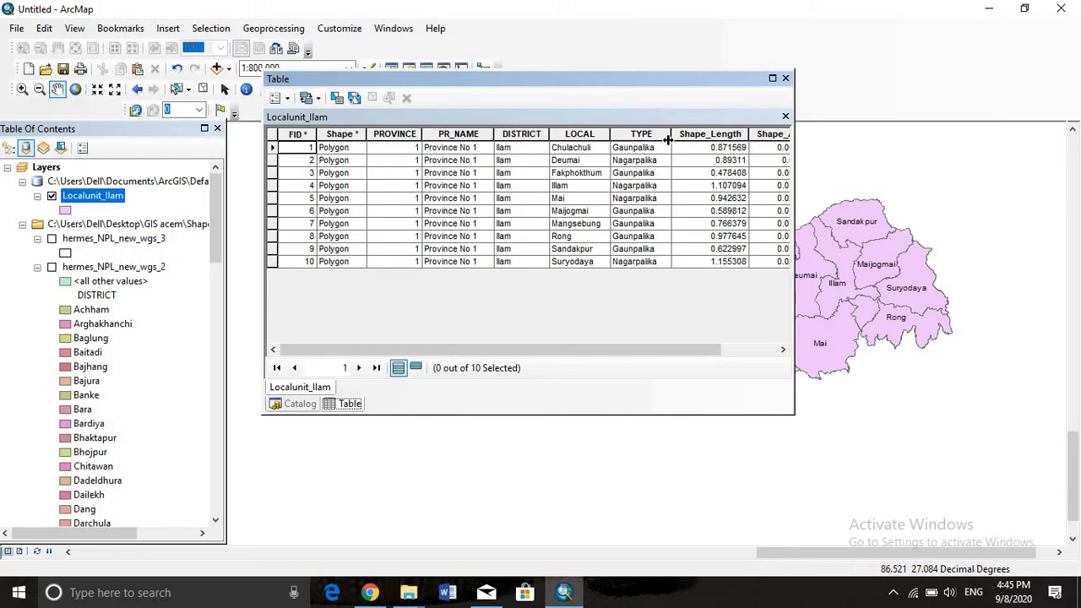
{"action": "left_click_drag", "start_coordinate": [650, 348], "coordinate": [765, 350]}
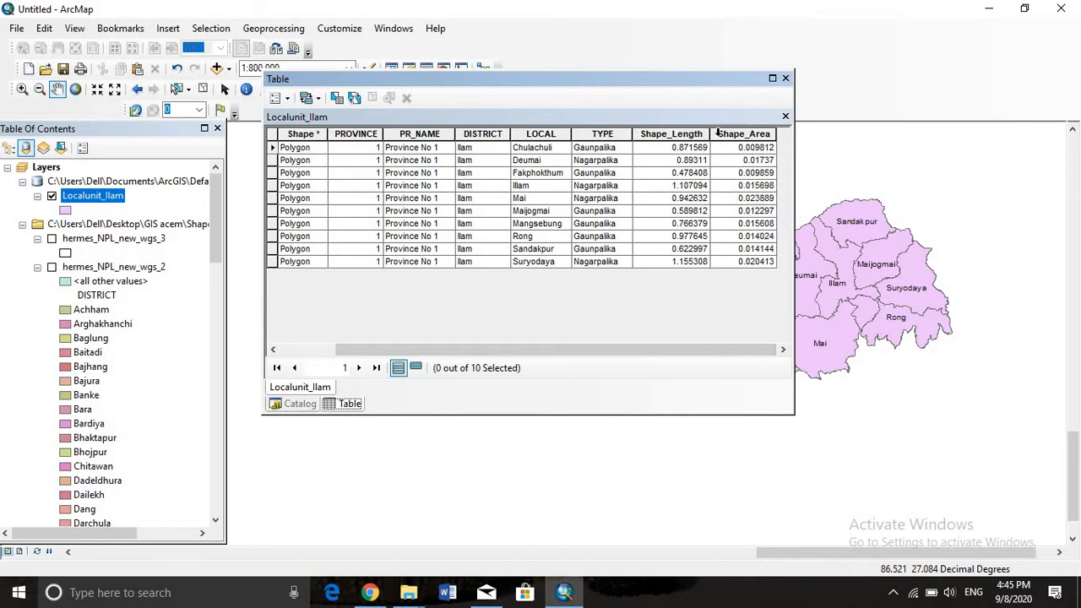
{"action": "left_click_drag", "start_coordinate": [688, 72], "coordinate": [503, 56]}
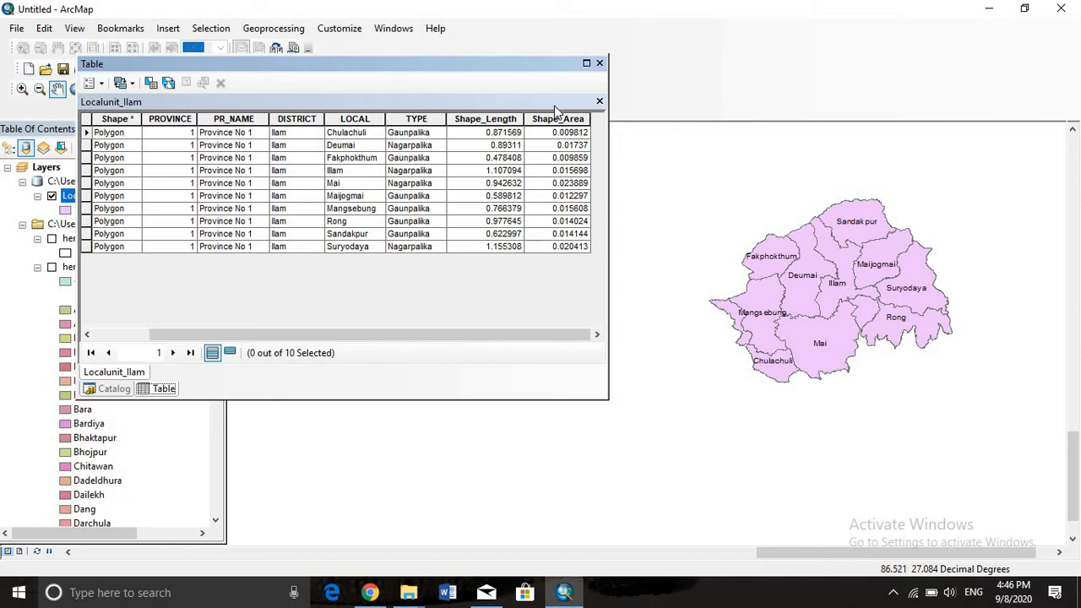
Switch to File Explorer, open the Ilam Local Unit Population workbook from Desktop > GIS acem > Excel points, and review its population and area rows
{"action": "mouse_move", "coordinate": [408, 592]}
{"action": "mouse_move", "coordinate": [440, 555]}
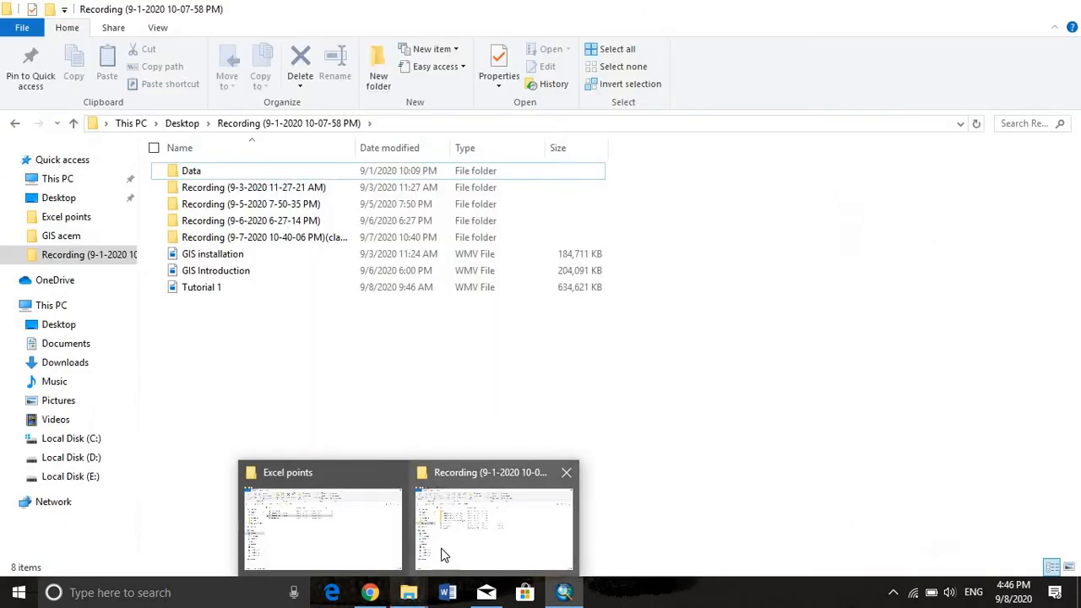
{"action": "left_click", "coordinate": [364, 533]}
{"action": "left_click", "coordinate": [73, 123]}
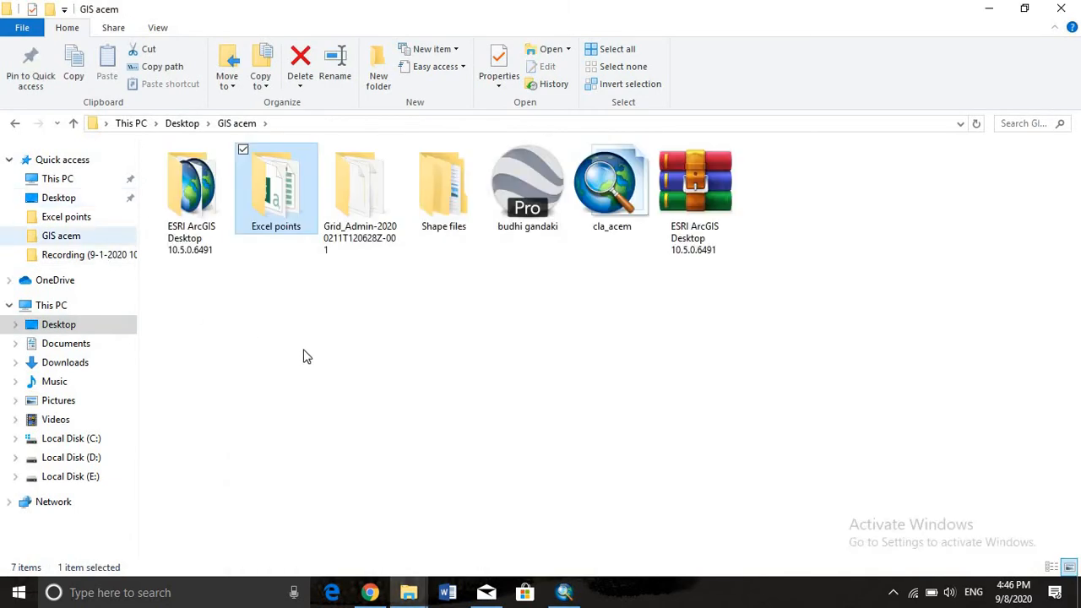
{"action": "double_click", "coordinate": [297, 234]}
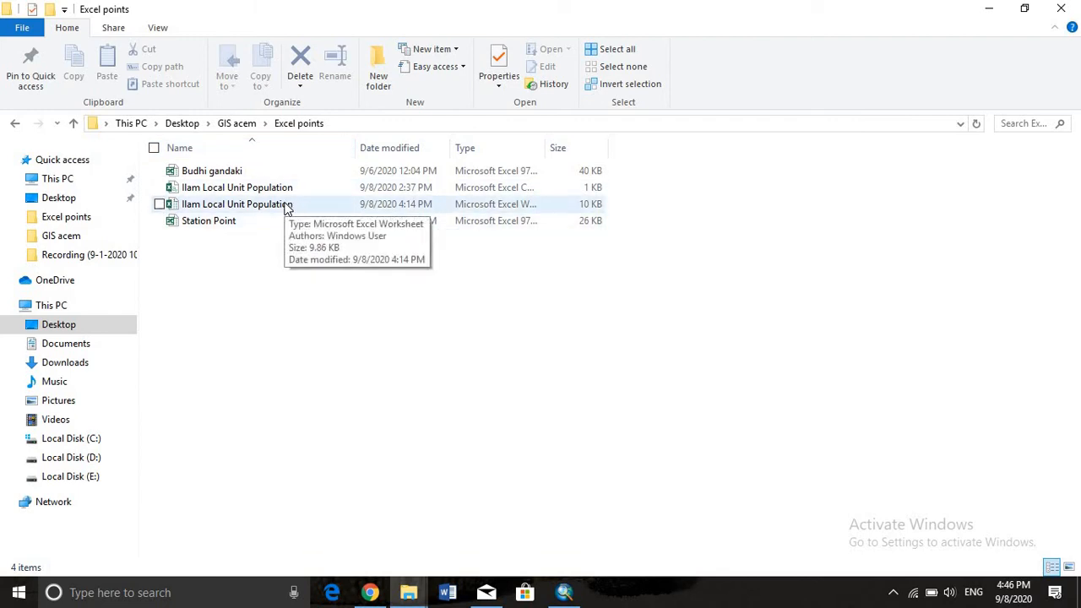
{"action": "double_click", "coordinate": [285, 206]}
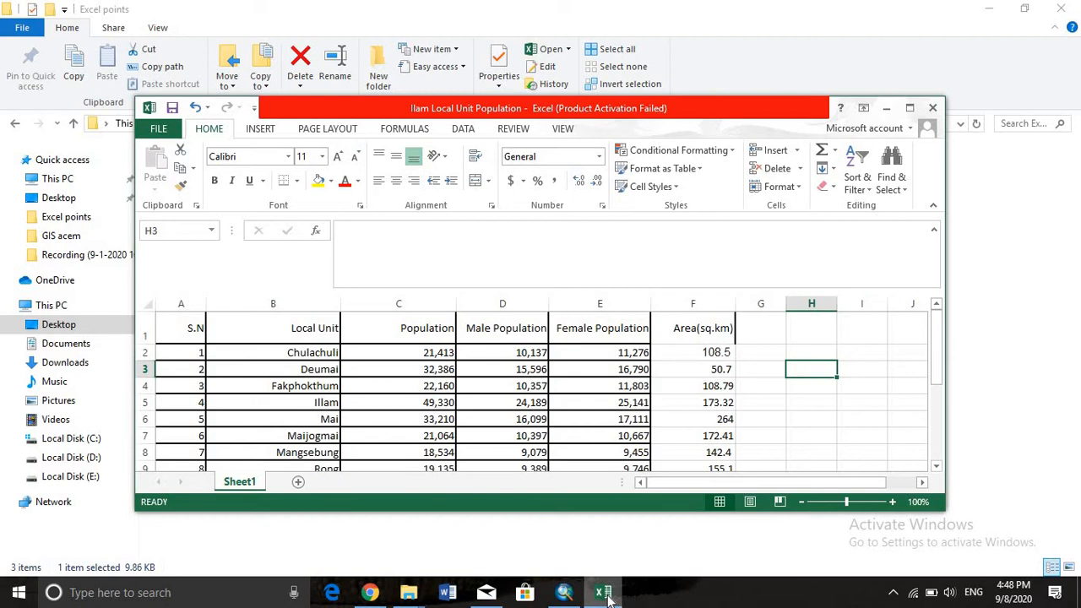
{"action": "scroll", "coordinate": [407, 389], "scroll_direction": "down", "scroll_amount": 1}
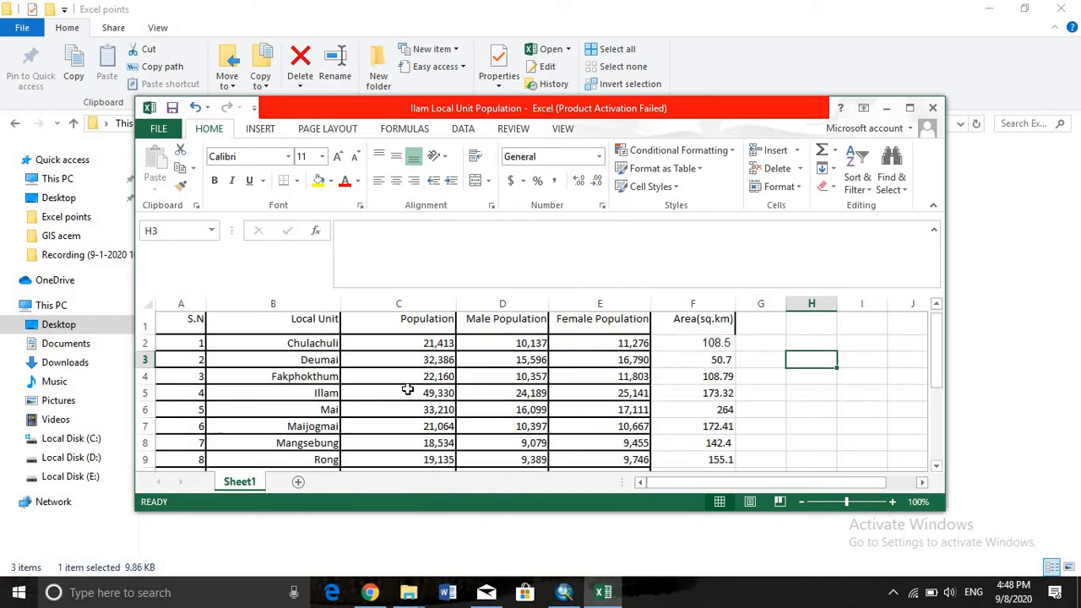
{"action": "scroll", "coordinate": [408, 390], "scroll_direction": "down", "scroll_amount": 2}
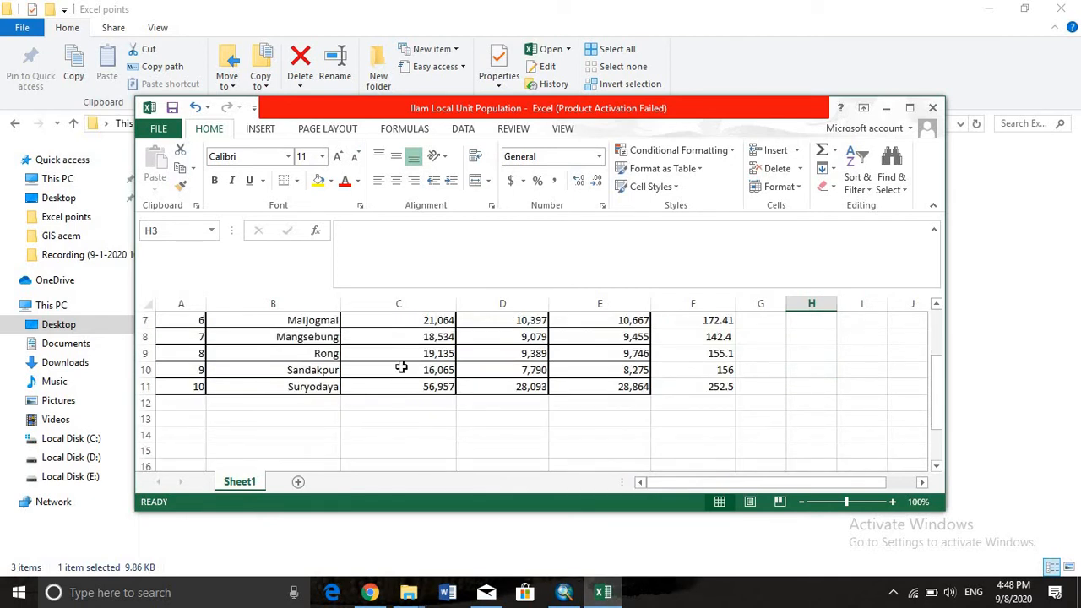
{"action": "scroll", "coordinate": [408, 359], "scroll_direction": "up", "scroll_amount": 2}
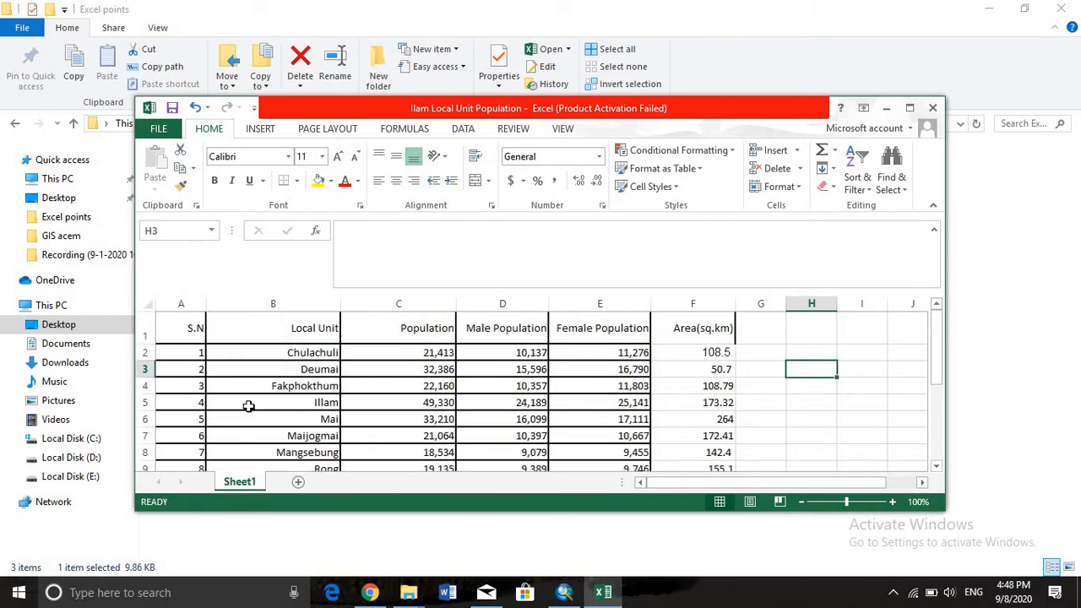
Save the workbook as Ilam Local Unit Population in CSV (MS-DOS) format in the Excel points folder, then close it
{"action": "left_click", "coordinate": [169, 135]}
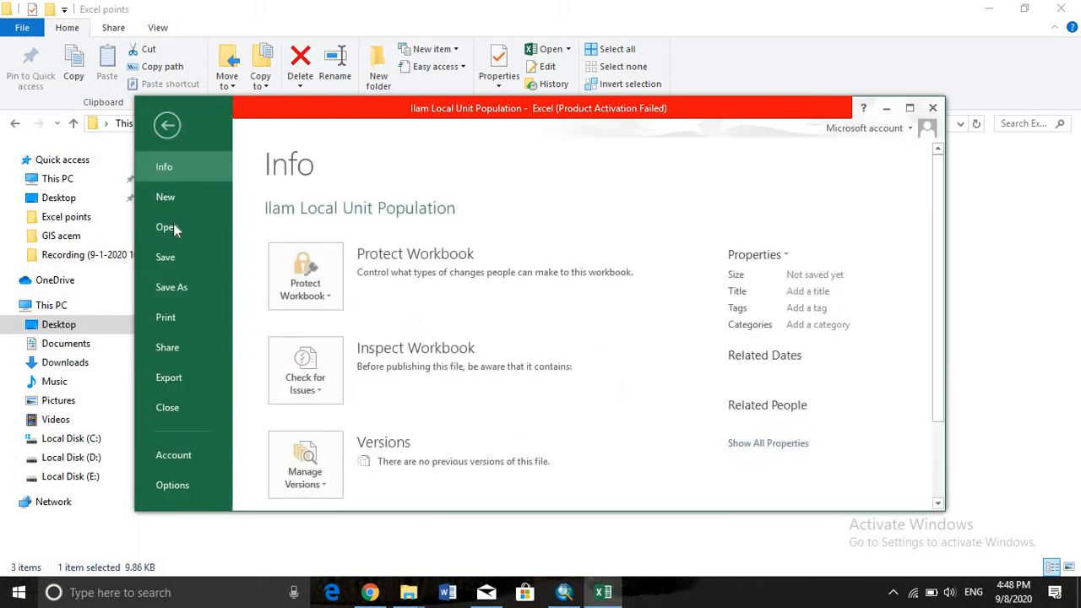
{"action": "left_click", "coordinate": [183, 293]}
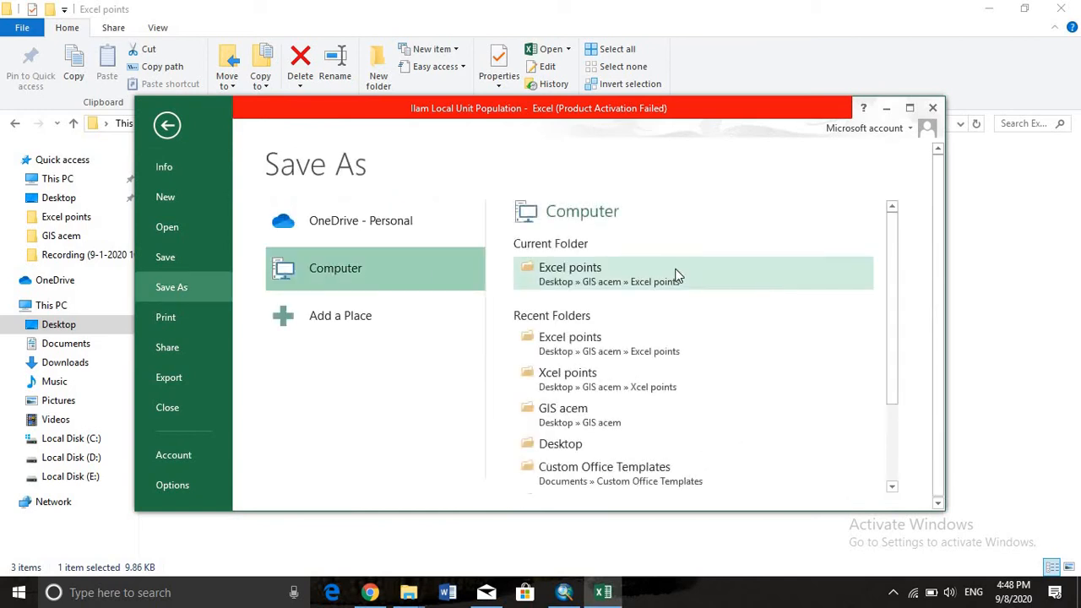
{"action": "left_click", "coordinate": [675, 272]}
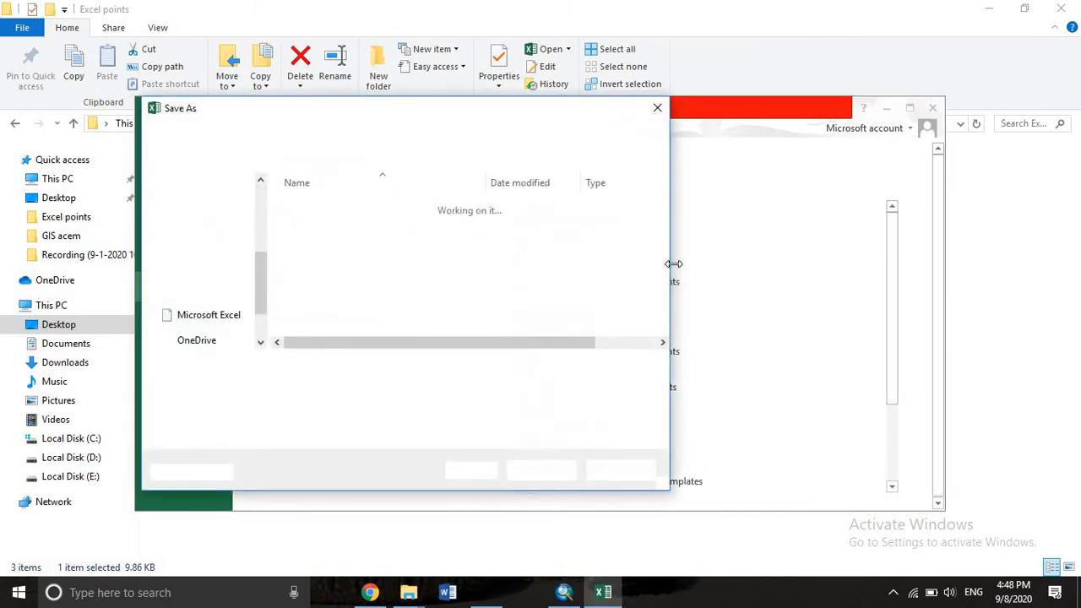
{"action": "left_click", "coordinate": [636, 388]}
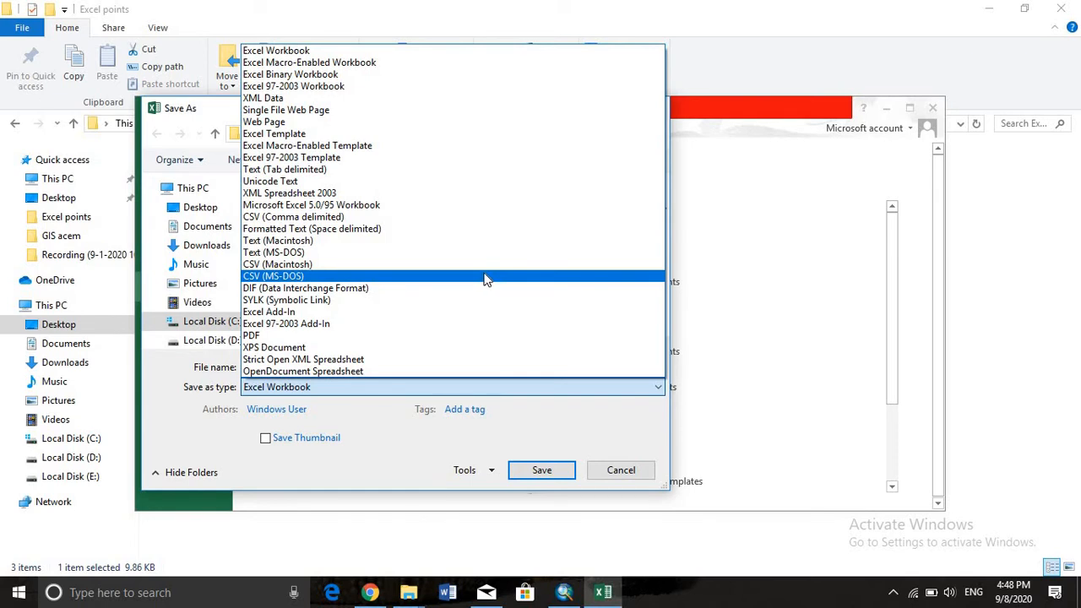
{"action": "left_click", "coordinate": [485, 276]}
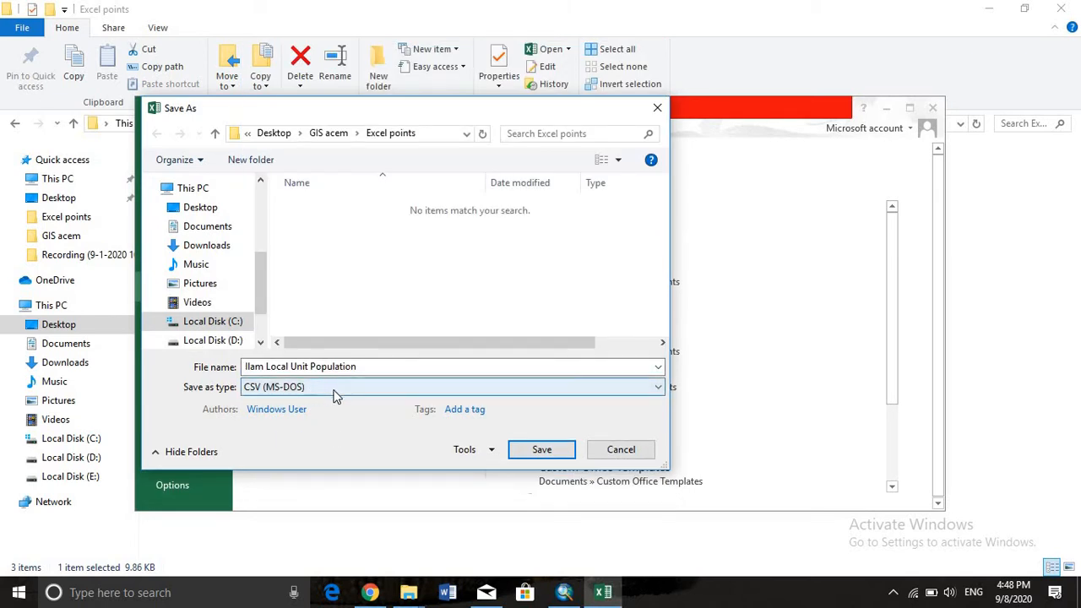
{"action": "left_click", "coordinate": [547, 453]}
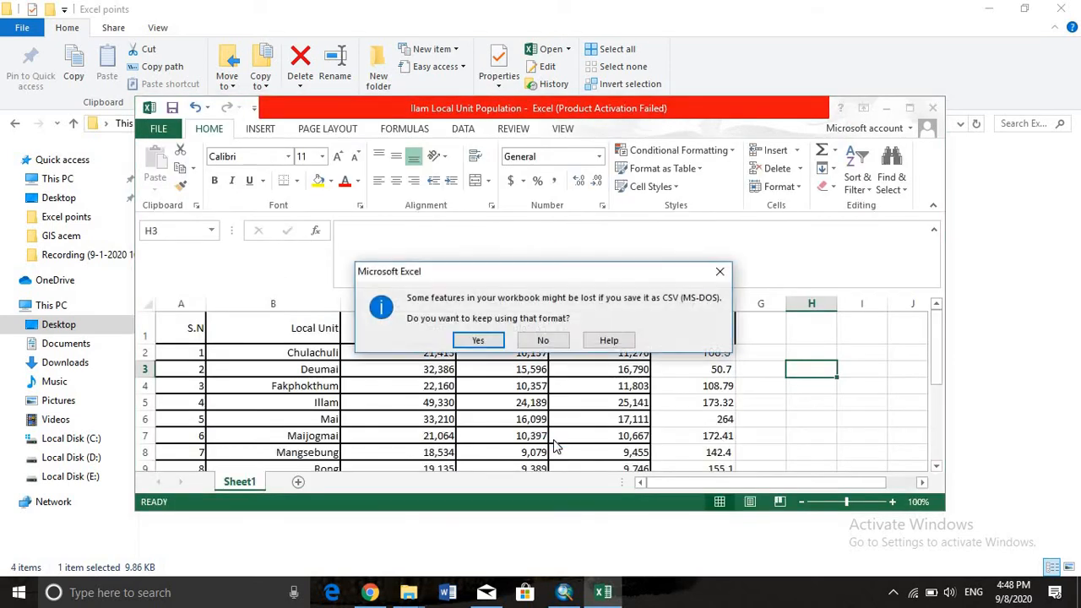
{"action": "left_click", "coordinate": [474, 342]}
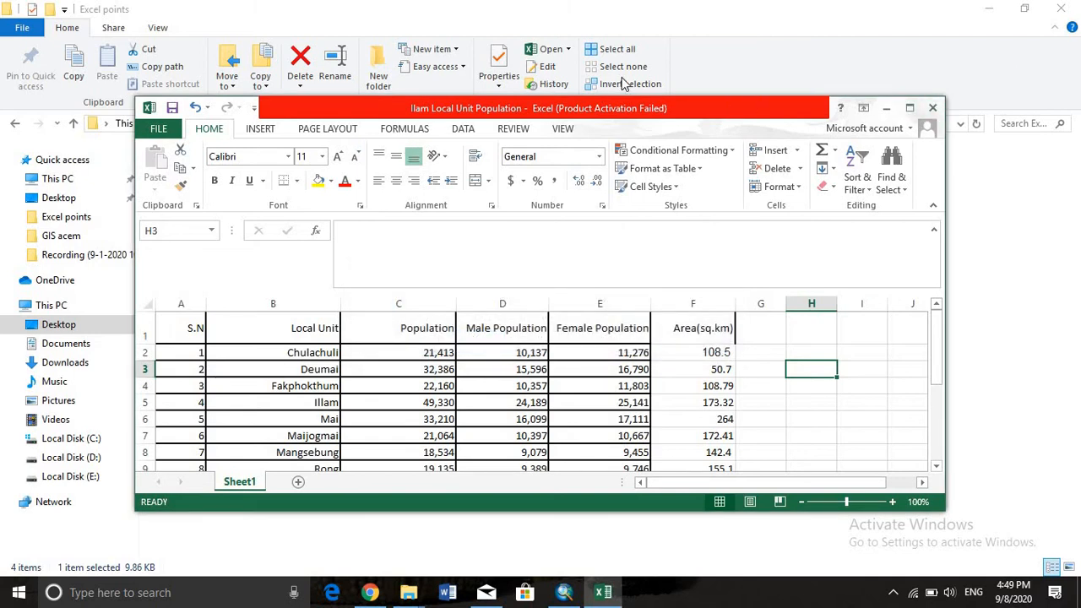
{"action": "left_click", "coordinate": [934, 107]}
{"action": "left_click", "coordinate": [477, 314]}
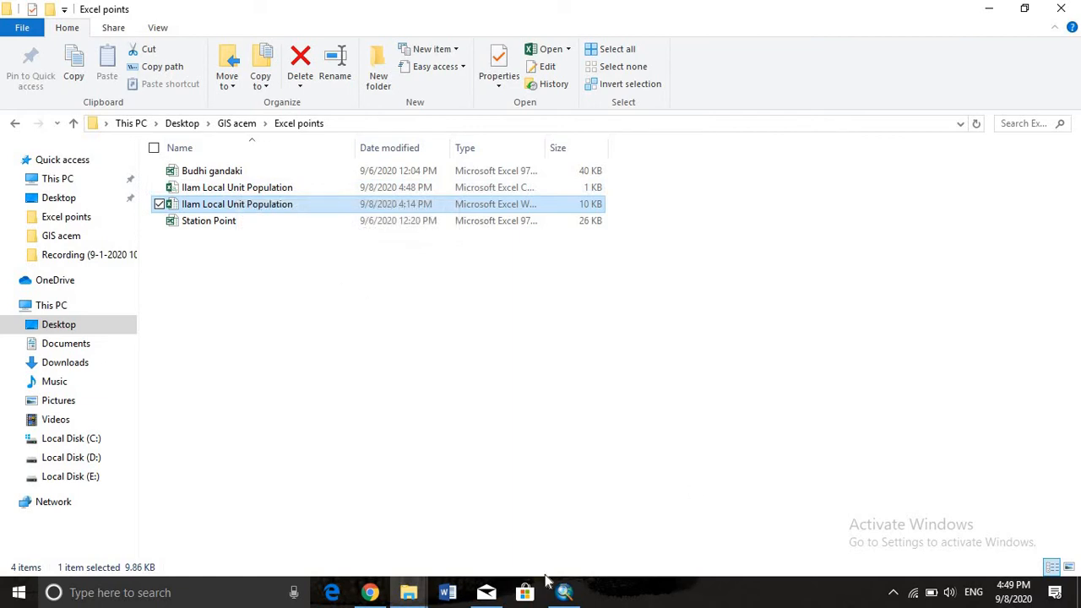
Switch to ArcMap, select all Localunit_Ilam records and move the table window aside to view the selection on the map
{"action": "left_click", "coordinate": [564, 592]}
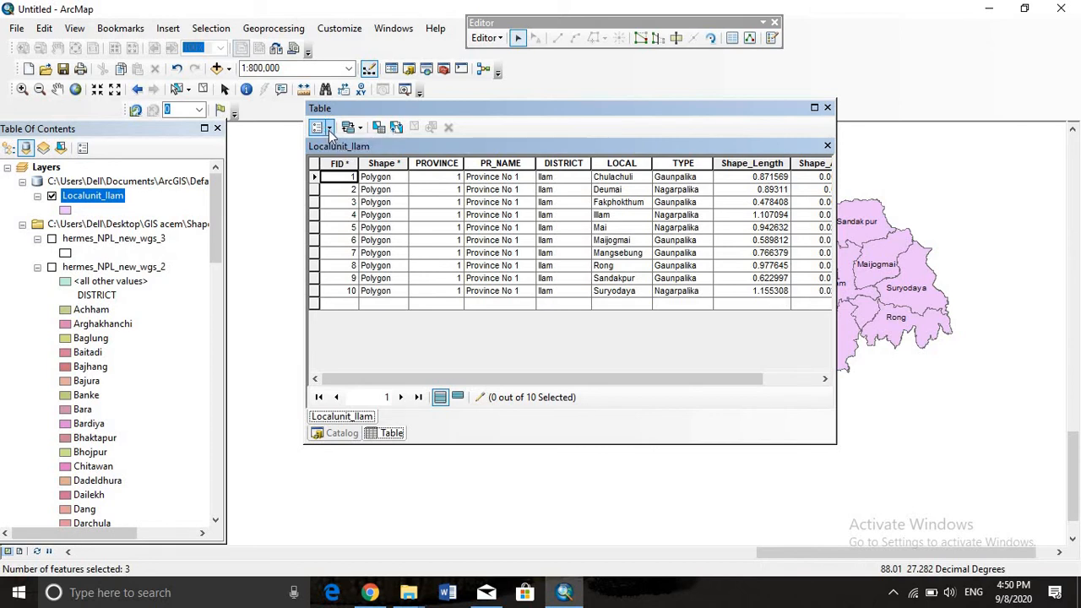
{"action": "left_click", "coordinate": [330, 129]}
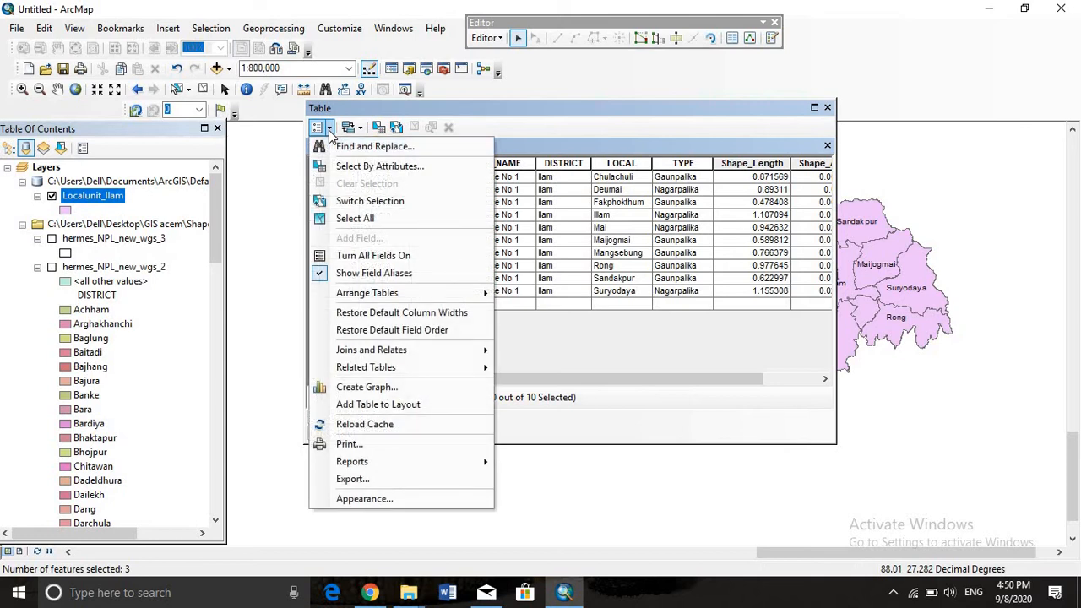
{"action": "left_click", "coordinate": [388, 220]}
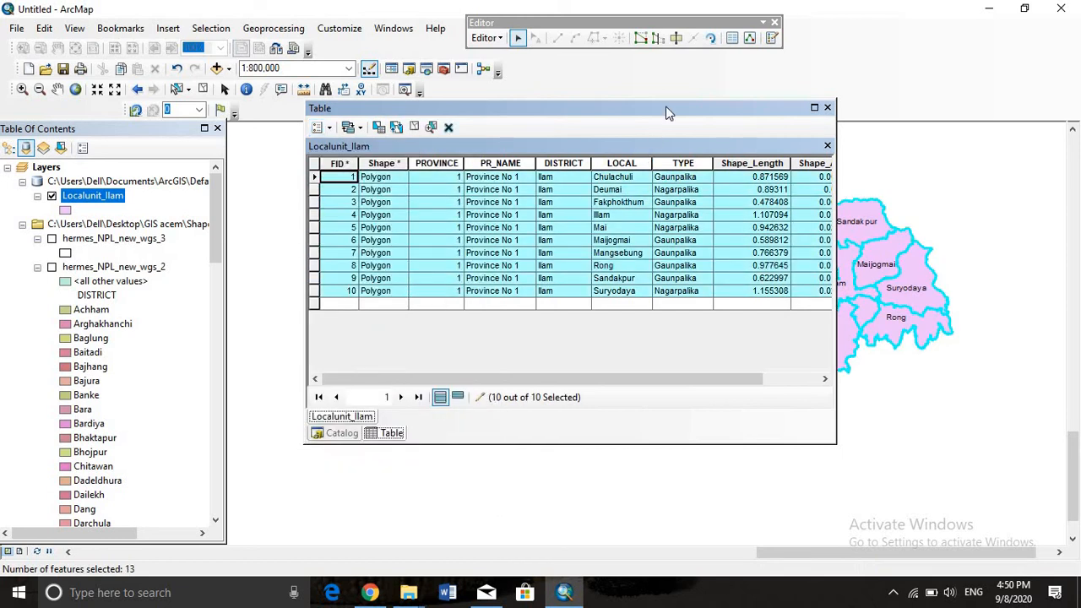
{"action": "left_click_drag", "start_coordinate": [667, 112], "coordinate": [178, 230]}
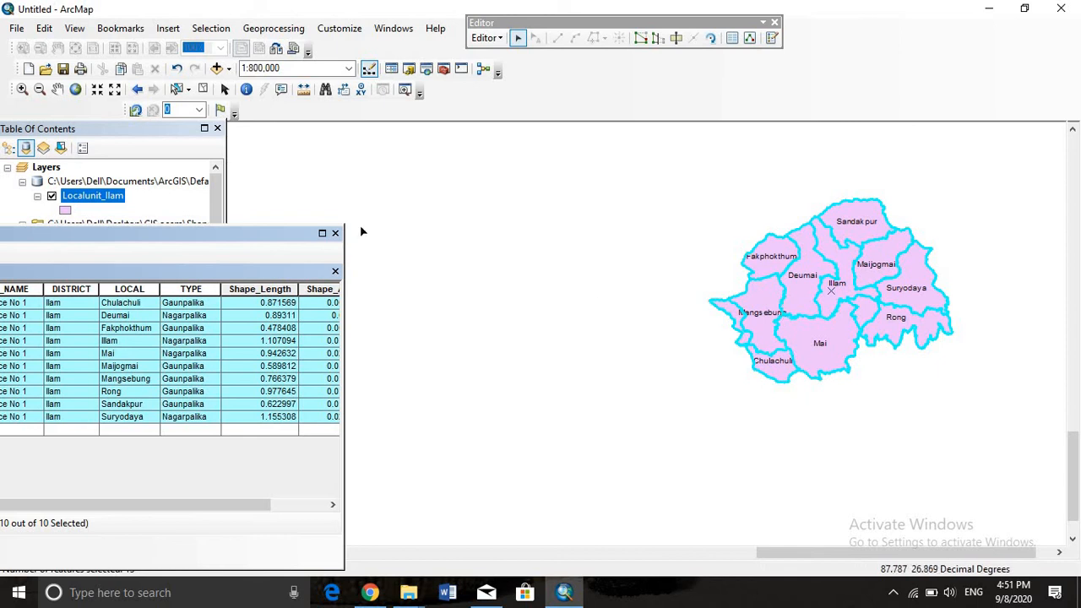
{"action": "left_click_drag", "start_coordinate": [249, 234], "coordinate": [667, 160]}
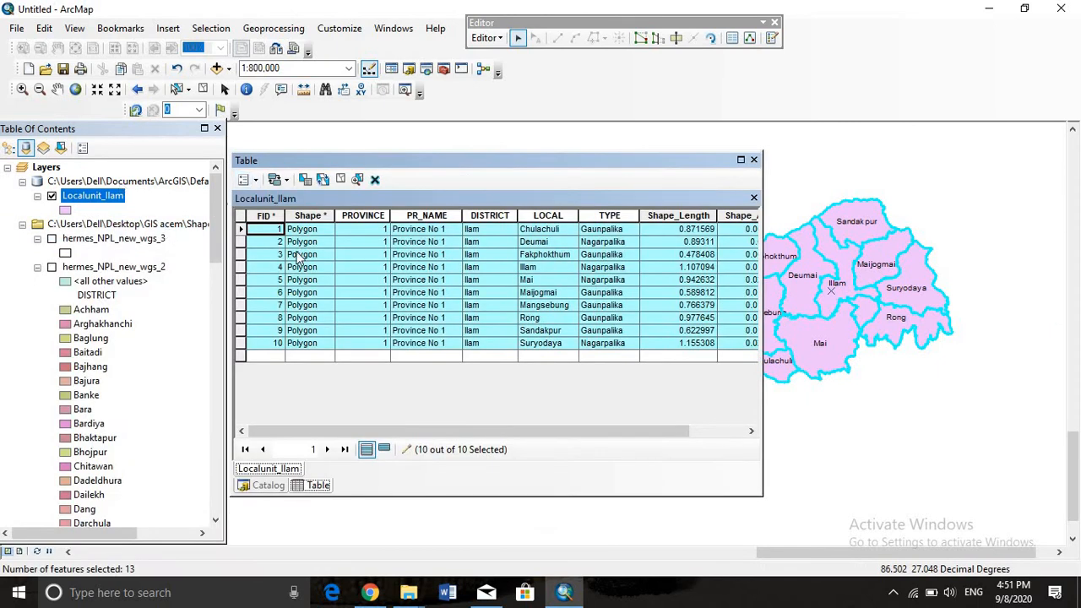
Switch the table selection, select only the Chulachuli record and move the table window to view that unit on the map
{"action": "left_click", "coordinate": [246, 180]}
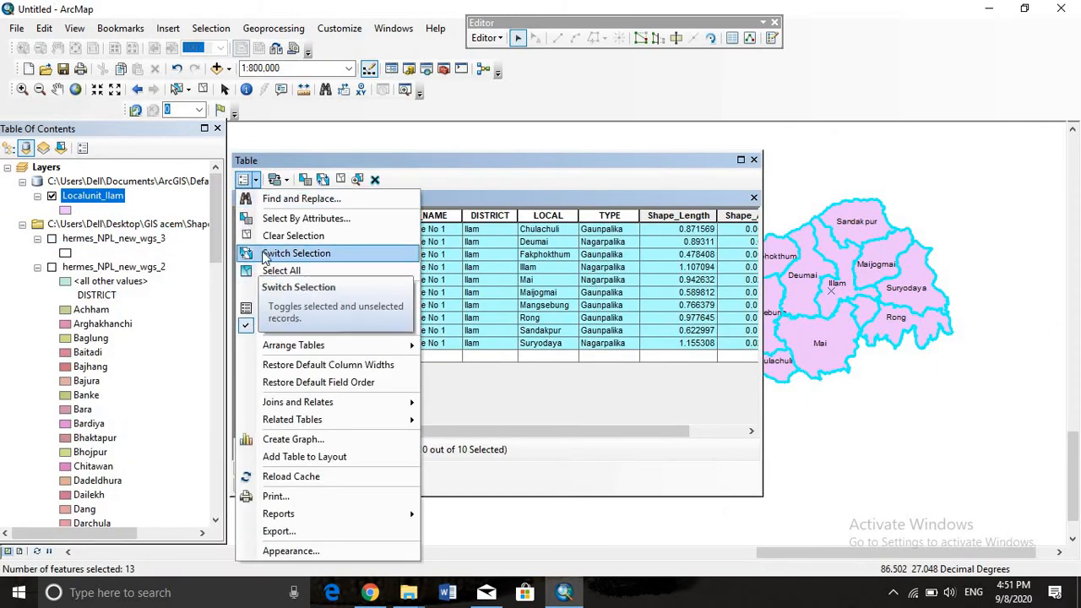
{"action": "left_click", "coordinate": [266, 250]}
{"action": "left_click", "coordinate": [242, 229]}
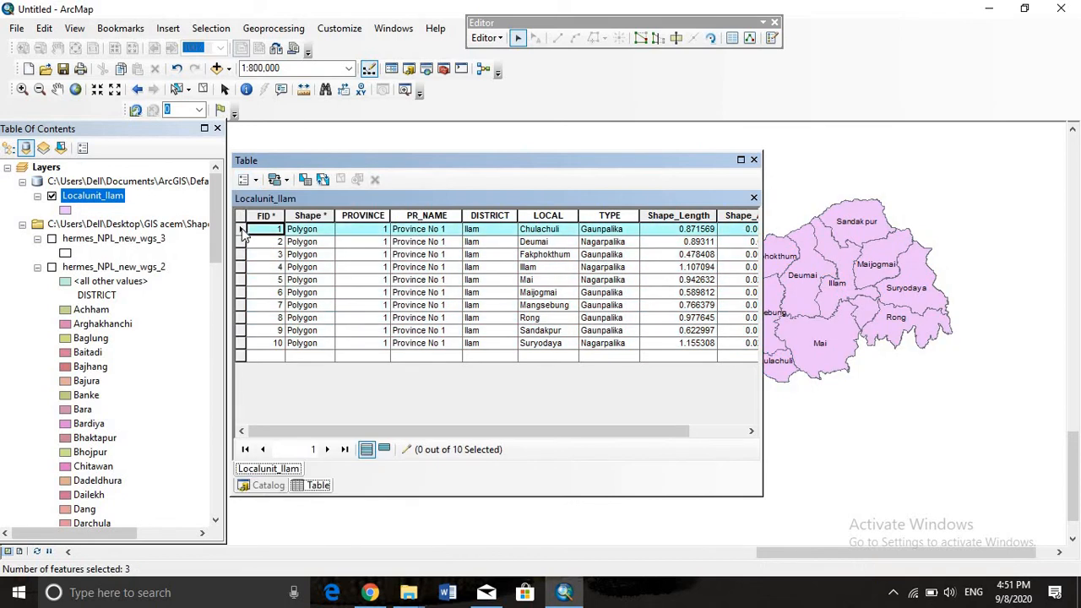
{"action": "left_click_drag", "start_coordinate": [594, 161], "coordinate": [446, 156]}
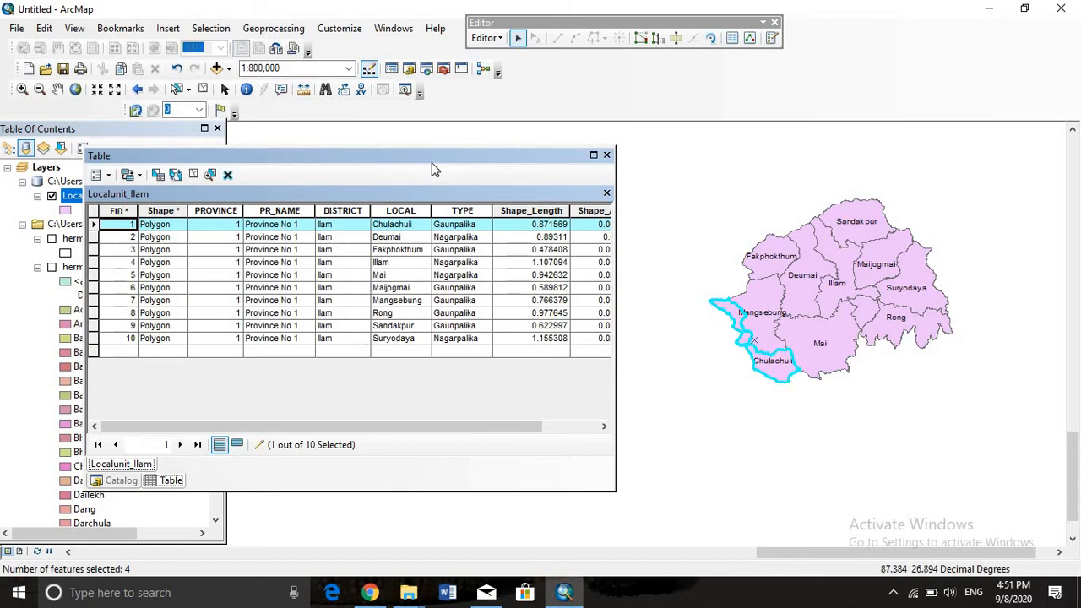
{"action": "left_click_drag", "start_coordinate": [455, 166], "coordinate": [827, 176]}
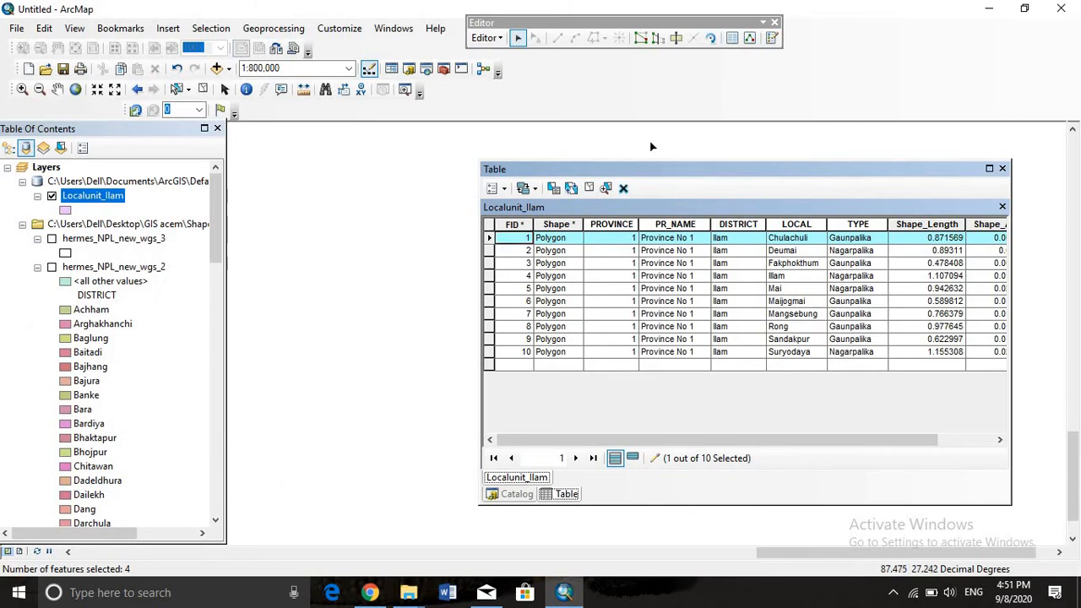
Start a table join on the Localunit_Ilam layer and choose LOCAL as the layer field to base it on
{"action": "left_click", "coordinate": [497, 188]}
{"action": "mouse_move", "coordinate": [547, 413]}
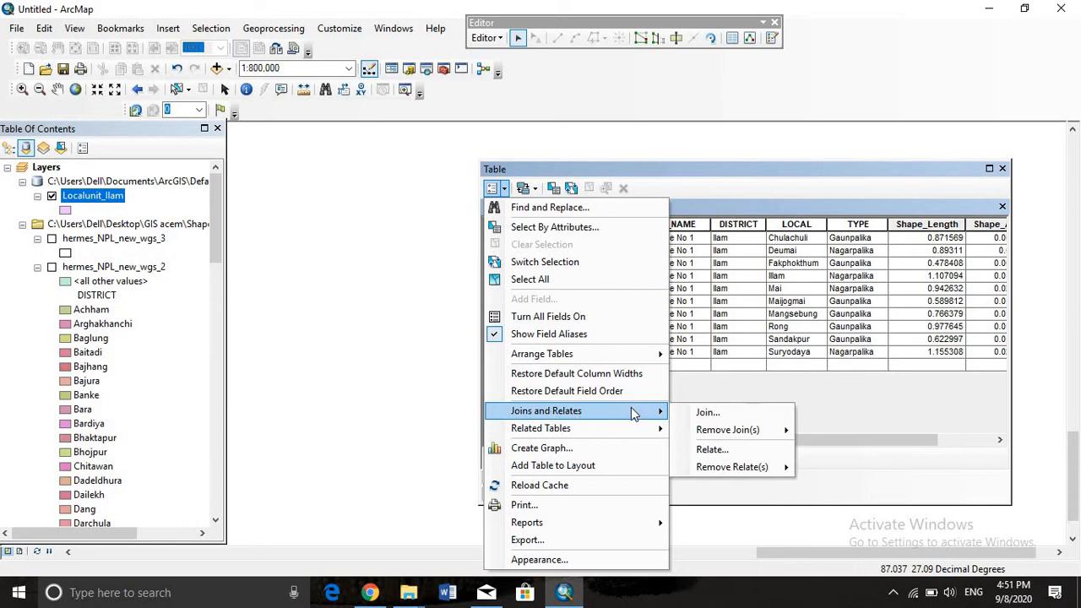
{"action": "left_click", "coordinate": [706, 412]}
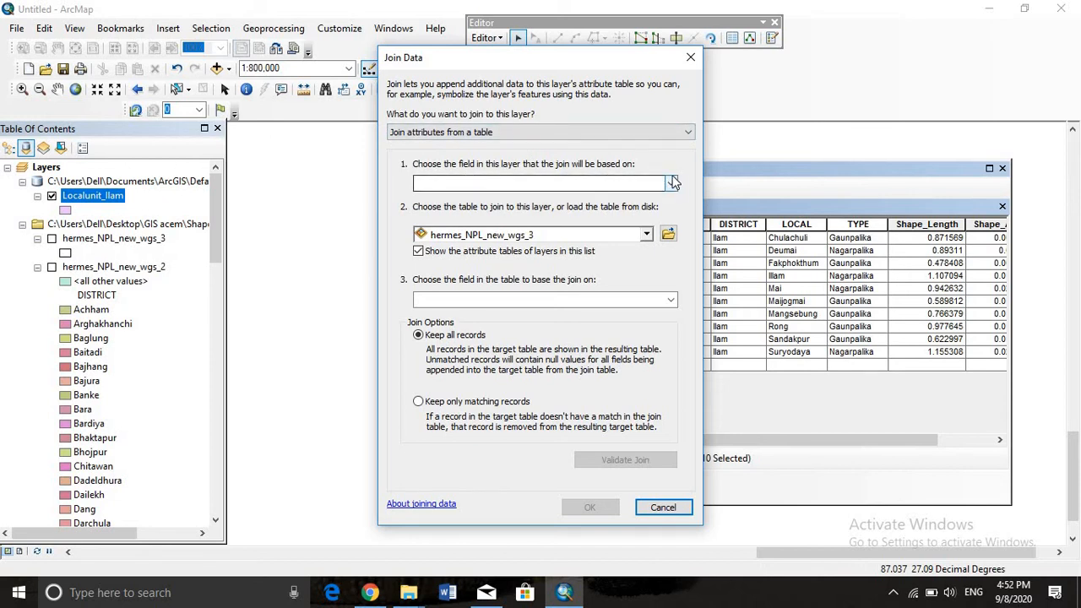
{"action": "left_click_drag", "start_coordinate": [627, 60], "coordinate": [404, 58]}
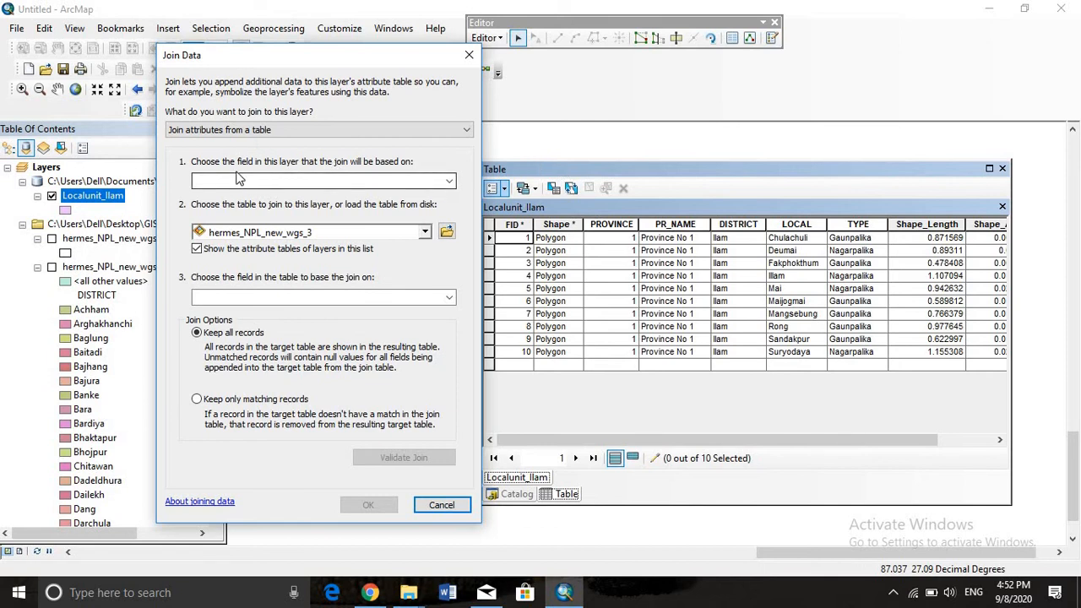
{"action": "left_click", "coordinate": [449, 184]}
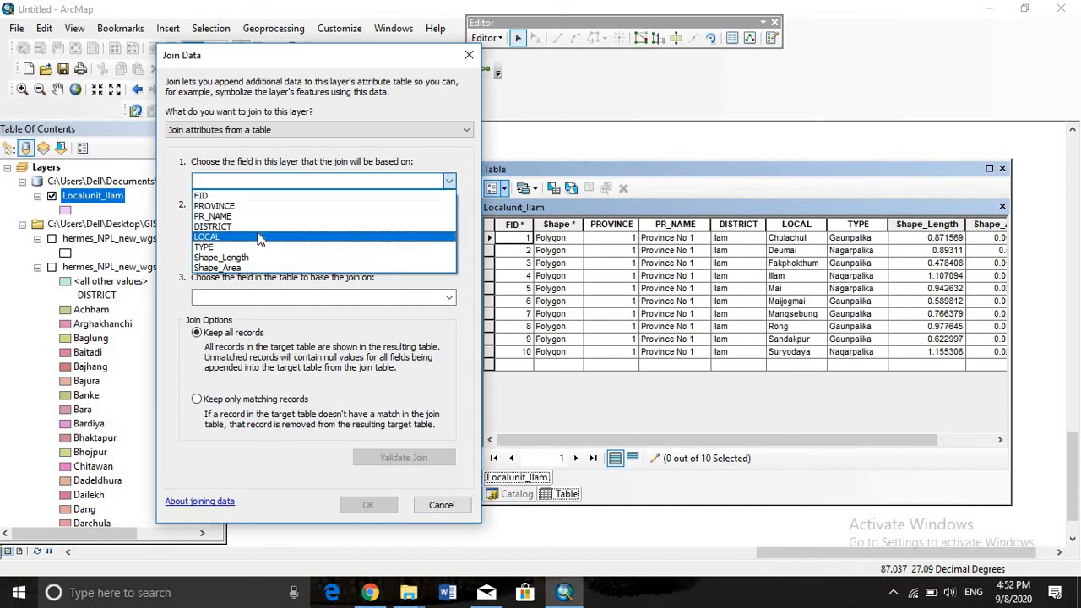
{"action": "left_click", "coordinate": [260, 239]}
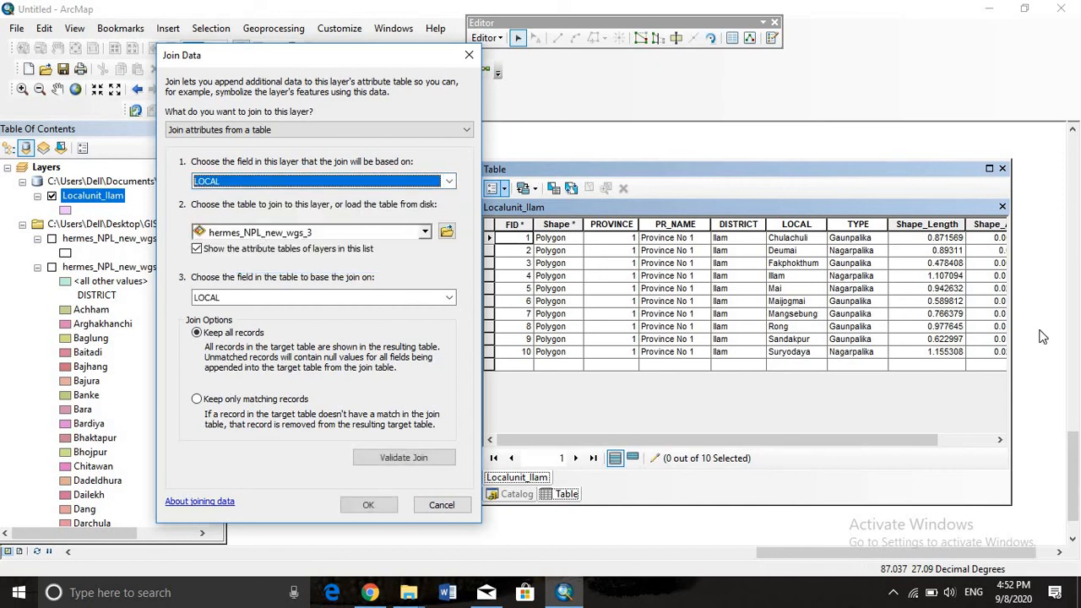
Load Ilam Local Unit Population.csv from Excel points as the join table and set Local Unit as its join field
{"action": "left_click", "coordinate": [447, 233]}
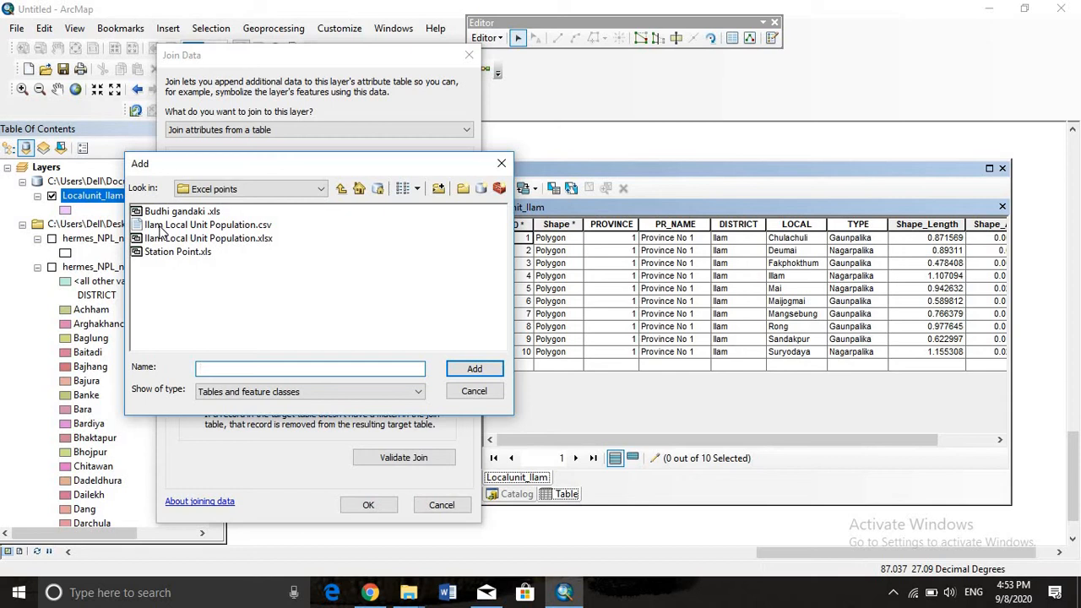
{"action": "left_click", "coordinate": [161, 226]}
{"action": "left_click", "coordinate": [485, 372]}
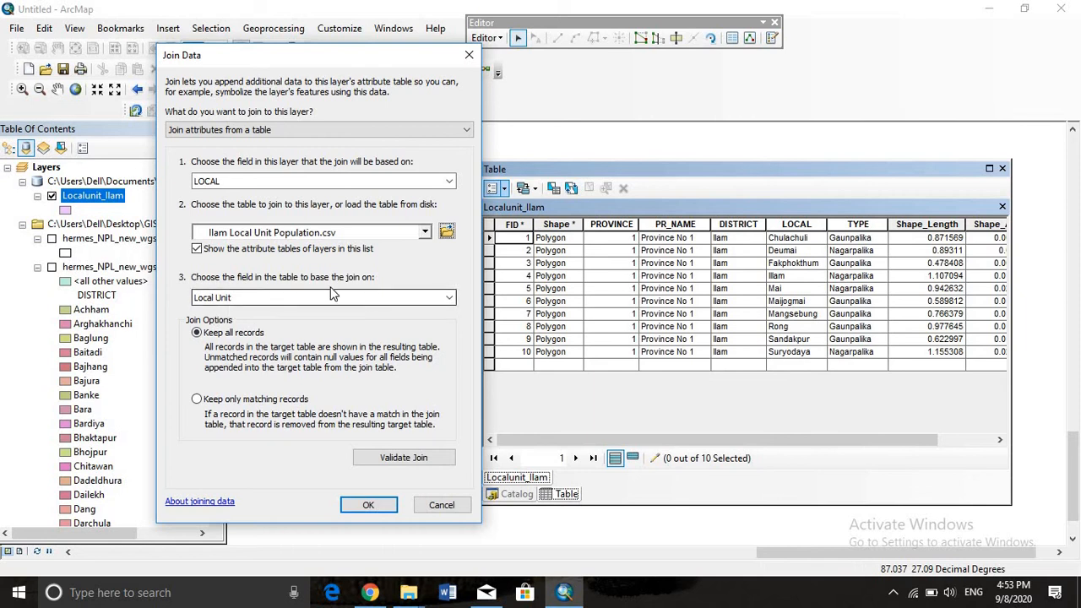
{"action": "left_click", "coordinate": [448, 299]}
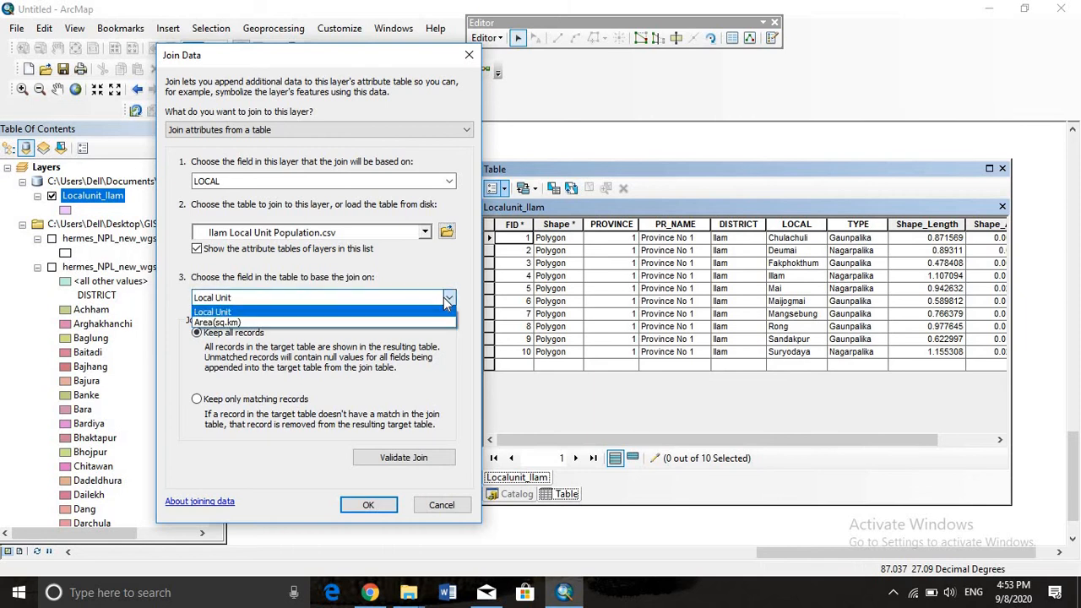
{"action": "left_click", "coordinate": [252, 312]}
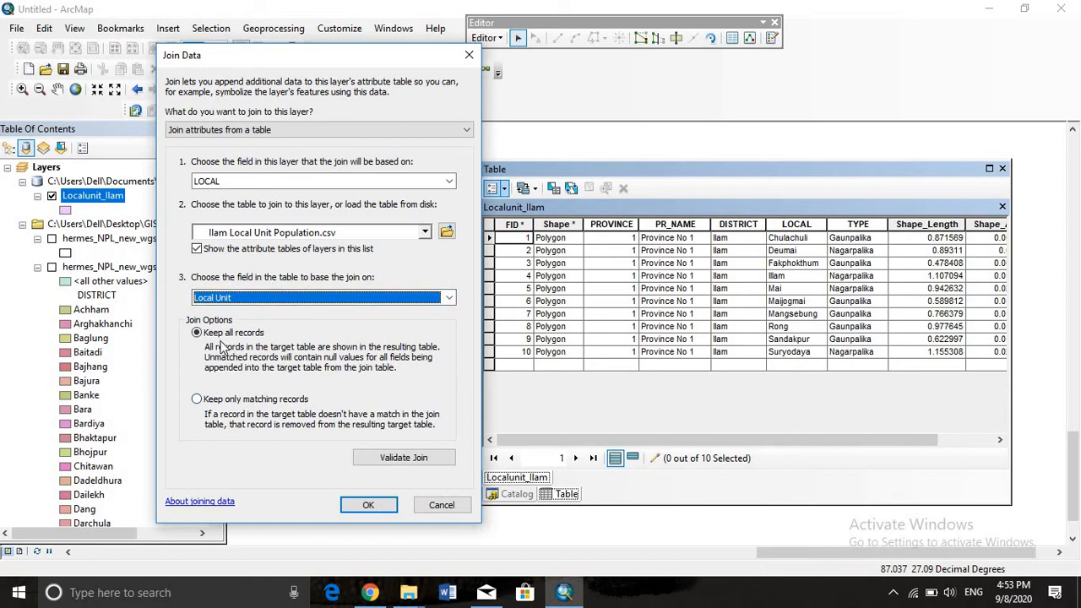
Set the join to keep only matching records and apply it to Localunit_Ilam
{"action": "left_click", "coordinate": [199, 404]}
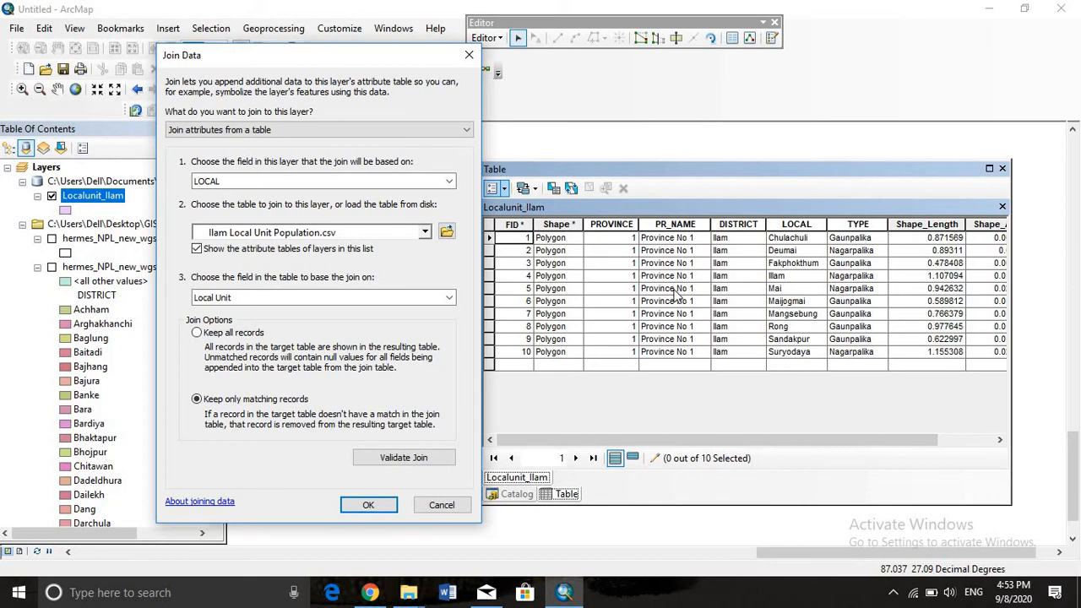
{"action": "left_click", "coordinate": [198, 334]}
{"action": "left_click", "coordinate": [198, 400]}
{"action": "left_click", "coordinate": [379, 505]}
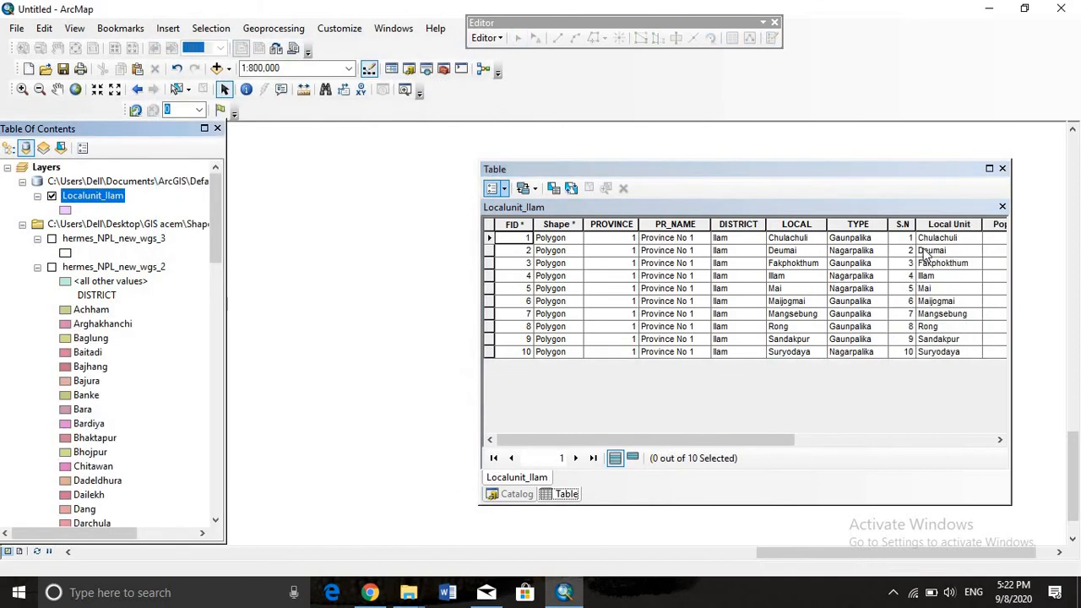
Examine the joined population and area fields at the end of the Localunit_Ilam table
{"action": "left_click_drag", "start_coordinate": [722, 442], "coordinate": [963, 440]}
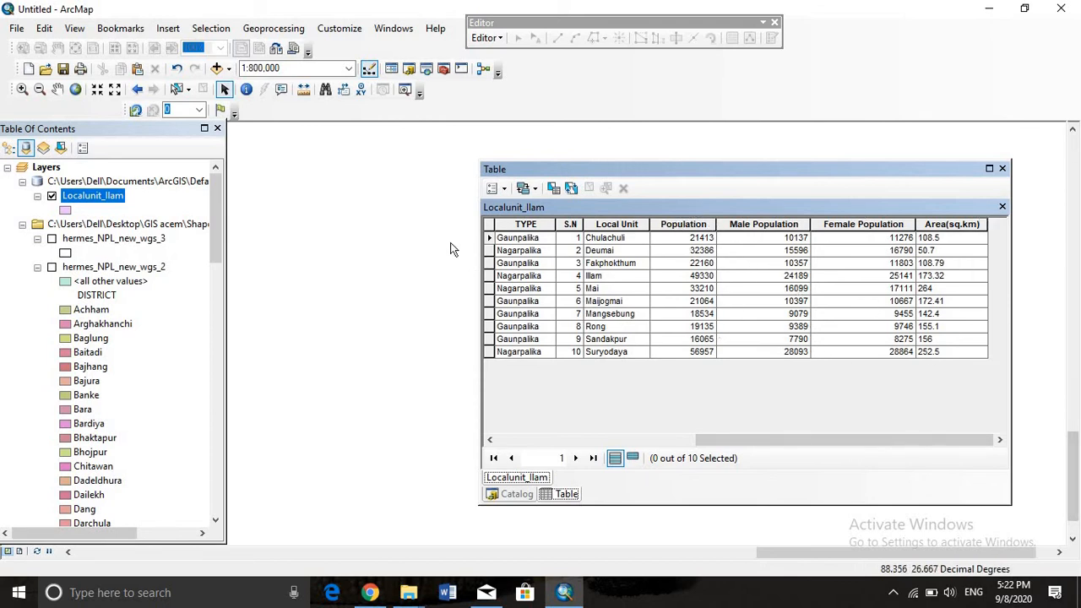
{"action": "left_click", "coordinate": [503, 189]}
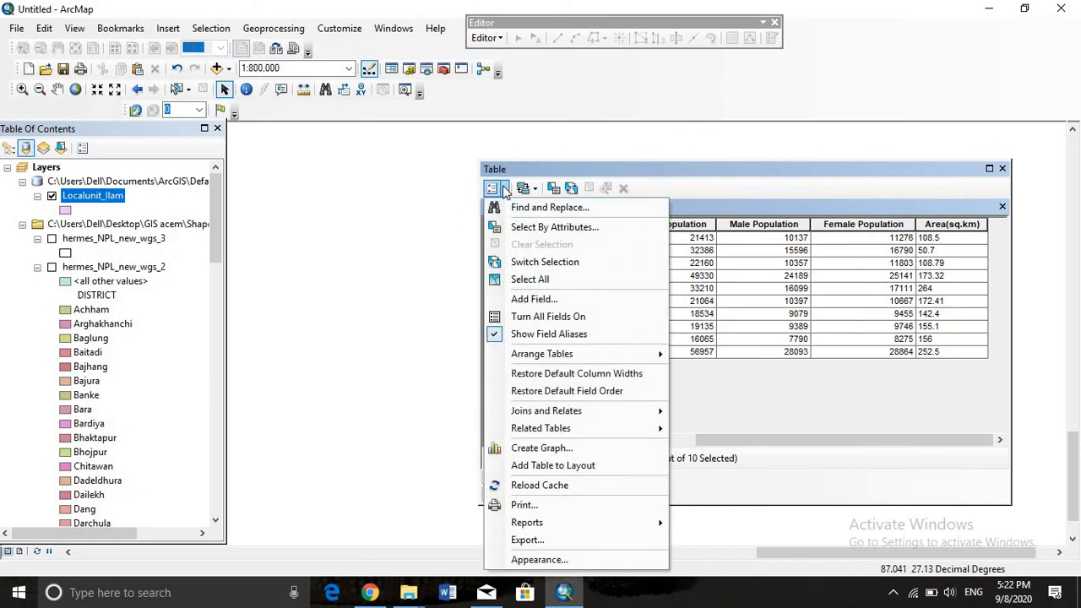
{"action": "left_click", "coordinate": [509, 167]}
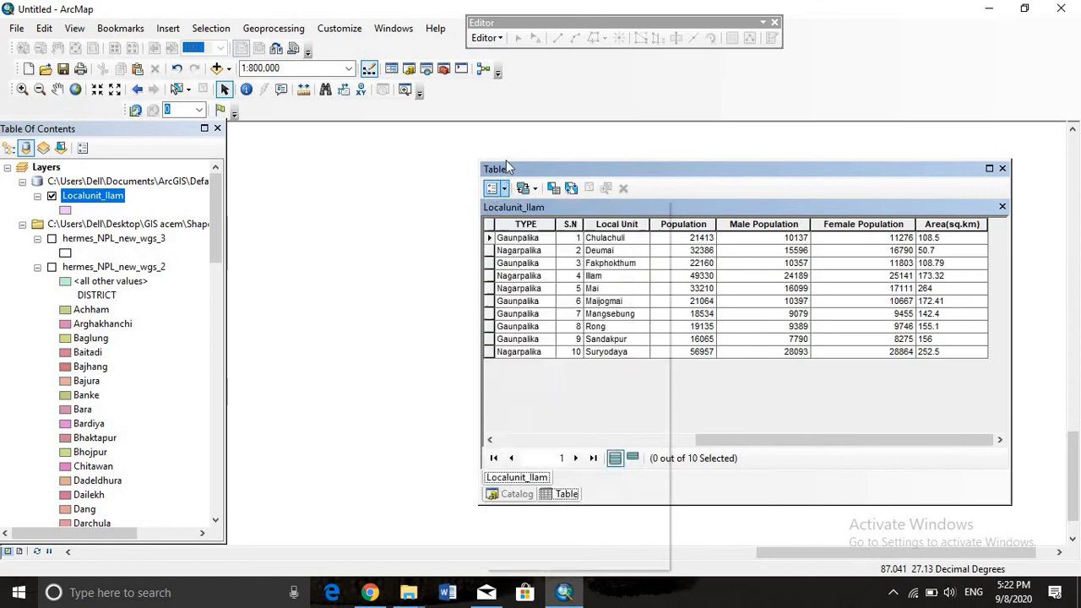
{"action": "left_click", "coordinate": [489, 38]}
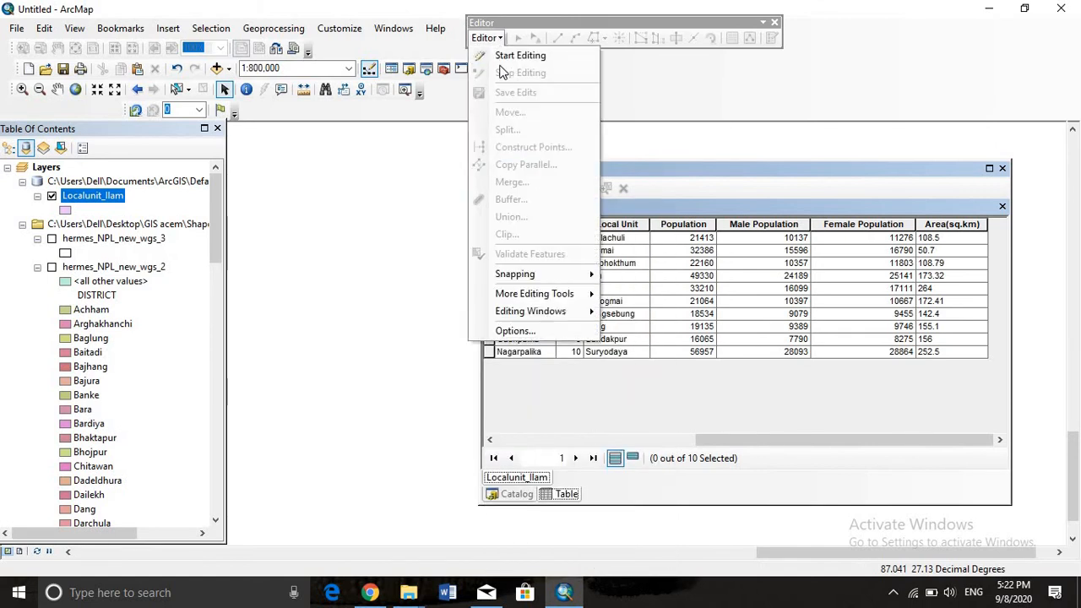
{"action": "left_click", "coordinate": [663, 187]}
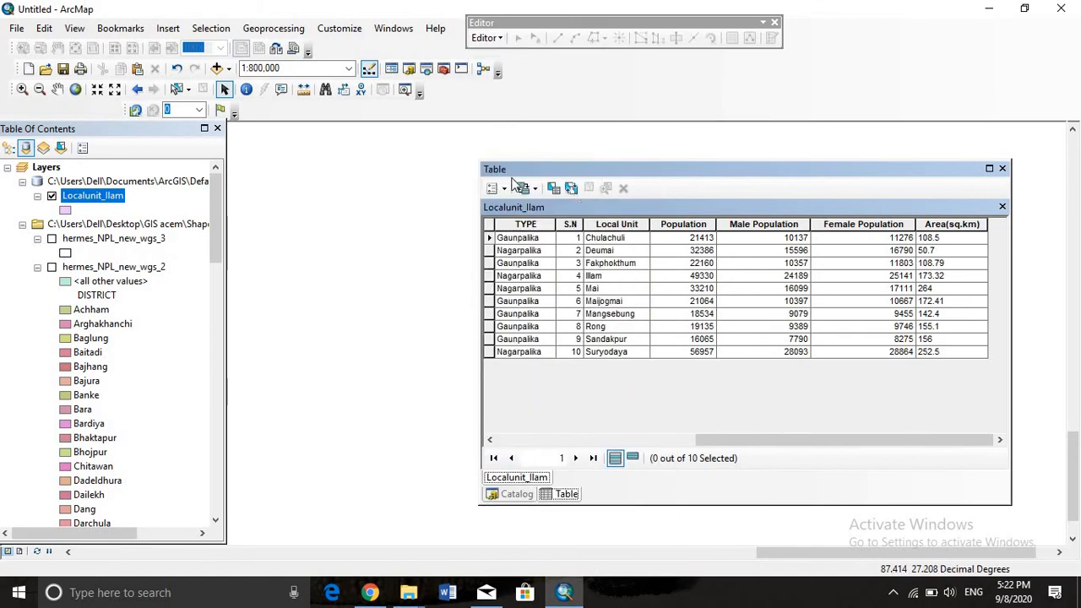
Add a Short Integer field named Pop_density to the Localunit_Ilam table
{"action": "left_click", "coordinate": [503, 187]}
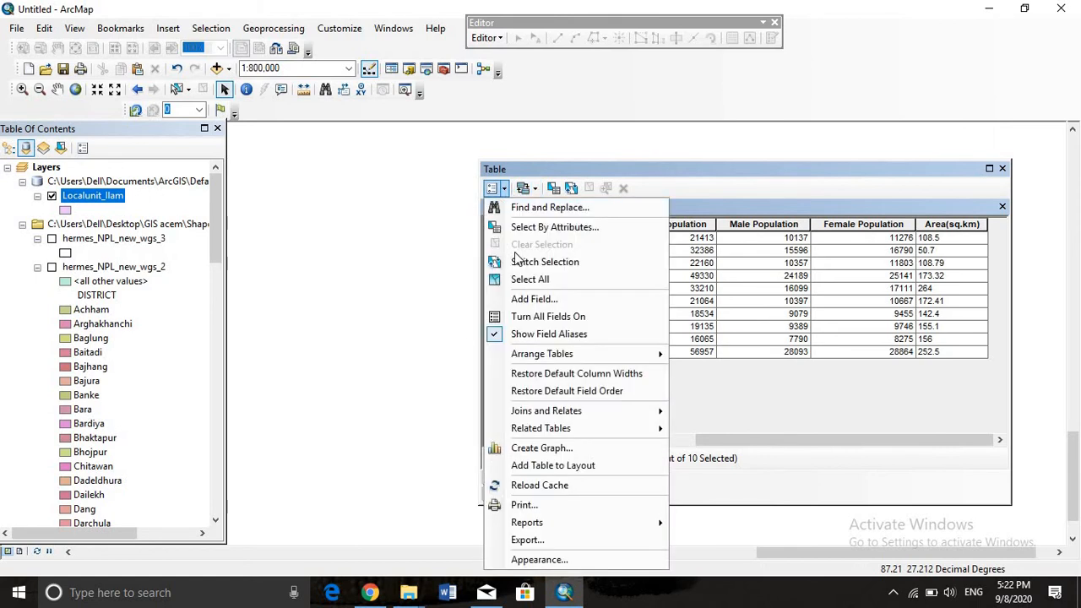
{"action": "left_click", "coordinate": [532, 302]}
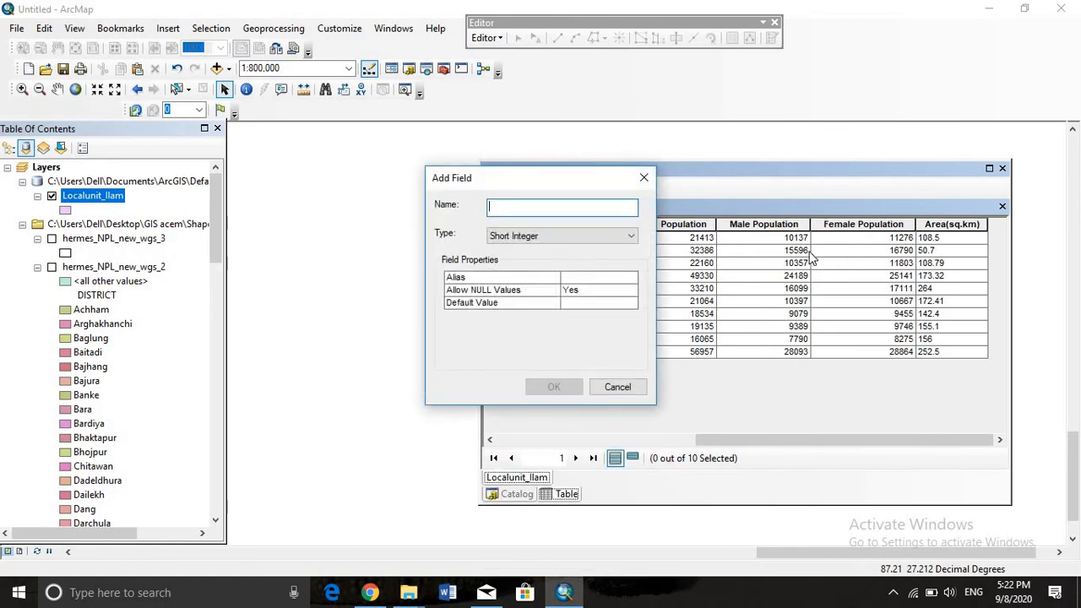
{"action": "type", "text": "Popp"}
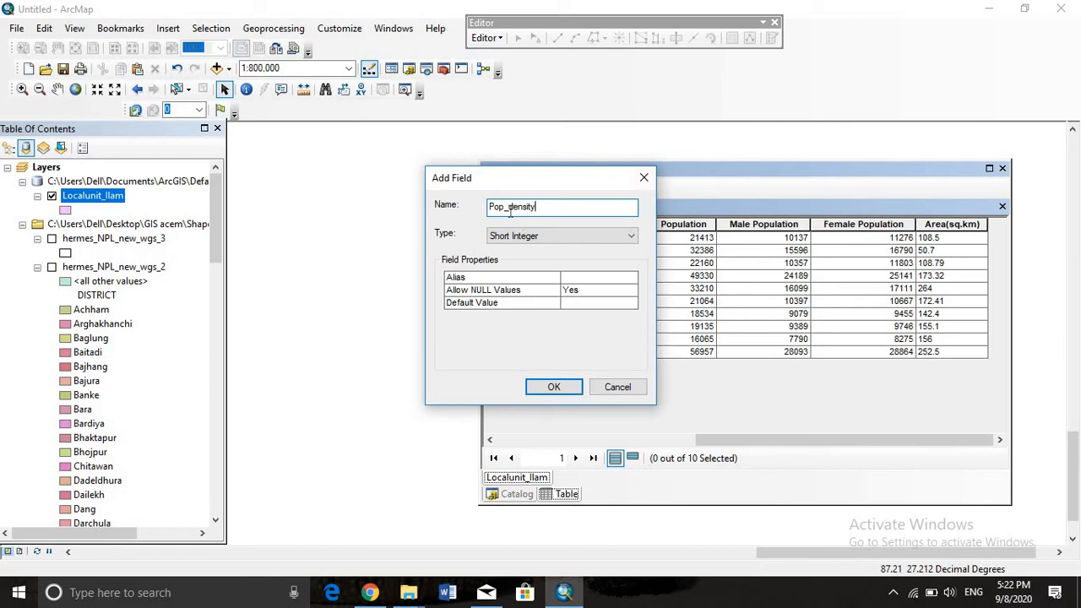
{"action": "left_click", "coordinate": [570, 240]}
{"action": "left_click", "coordinate": [570, 243]}
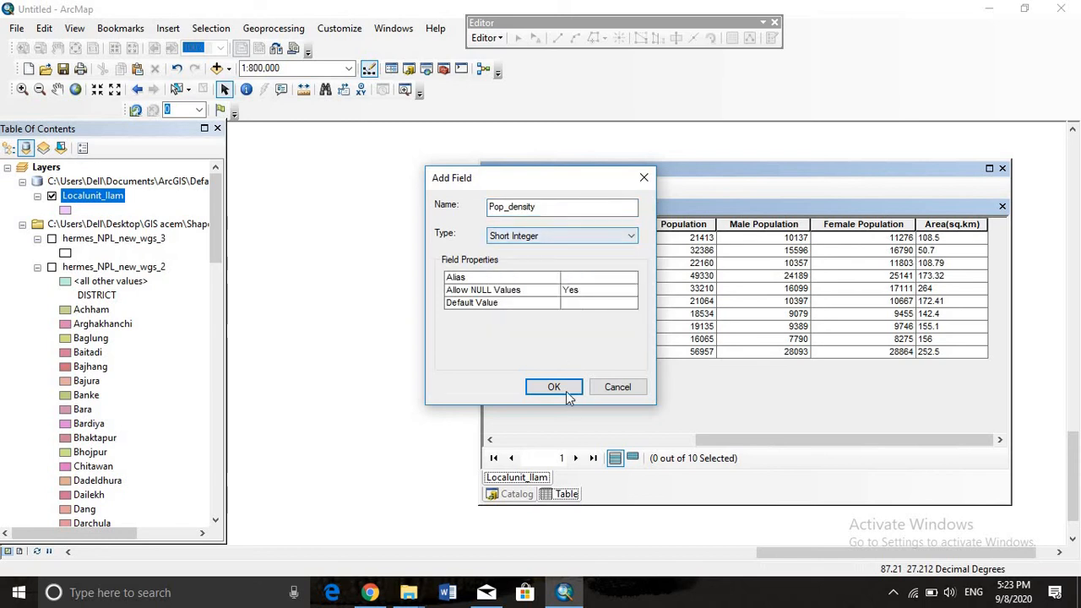
{"action": "left_click", "coordinate": [564, 388]}
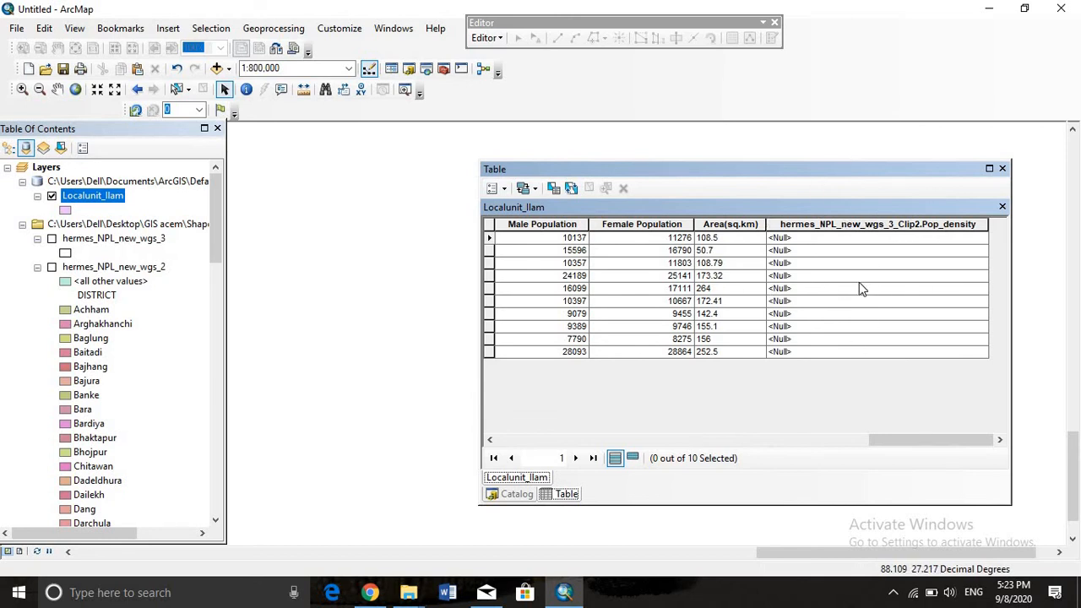
Start an edit session on the Localunit_Ilam layer in its Default.gdb workspace
{"action": "left_click", "coordinate": [484, 38]}
{"action": "left_click", "coordinate": [543, 49]}
{"action": "left_click", "coordinate": [498, 38]}
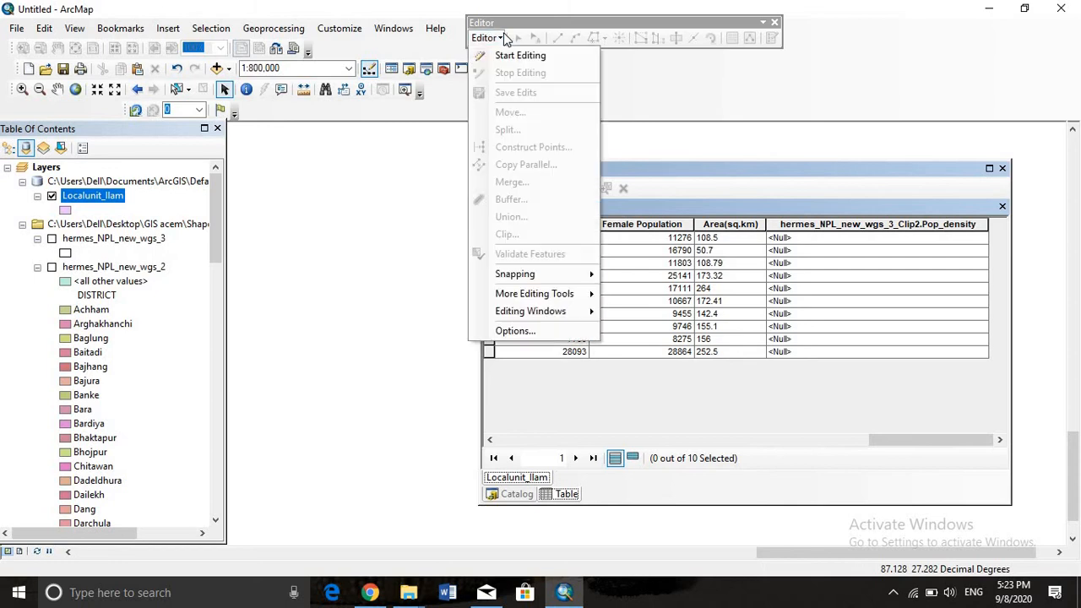
{"action": "left_click", "coordinate": [498, 38]}
{"action": "left_click", "coordinate": [499, 38]}
{"action": "left_click", "coordinate": [507, 54]}
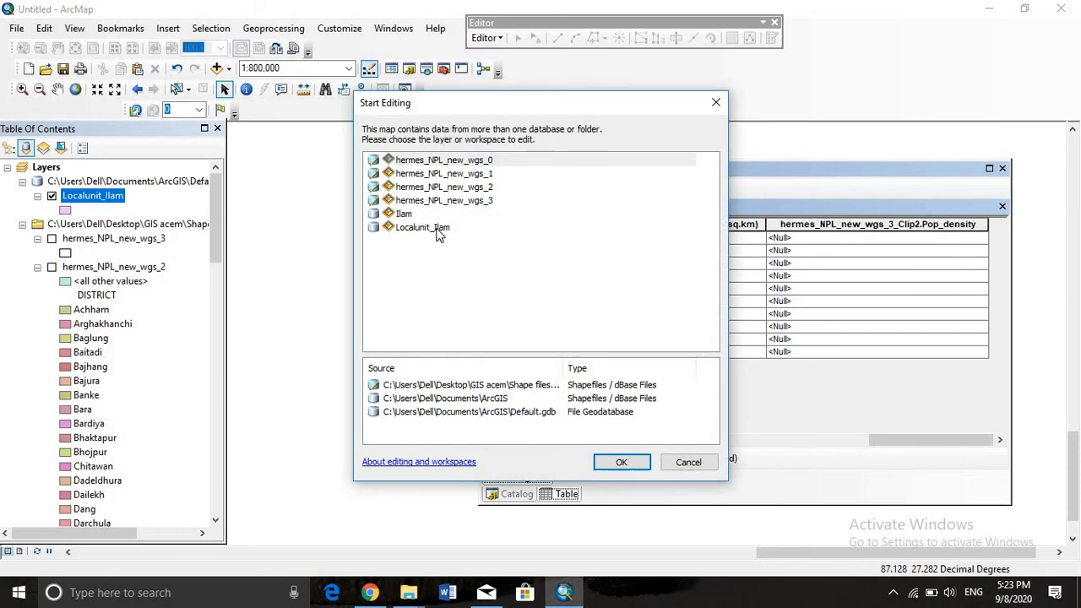
{"action": "left_click", "coordinate": [422, 227]}
{"action": "left_click", "coordinate": [625, 462]}
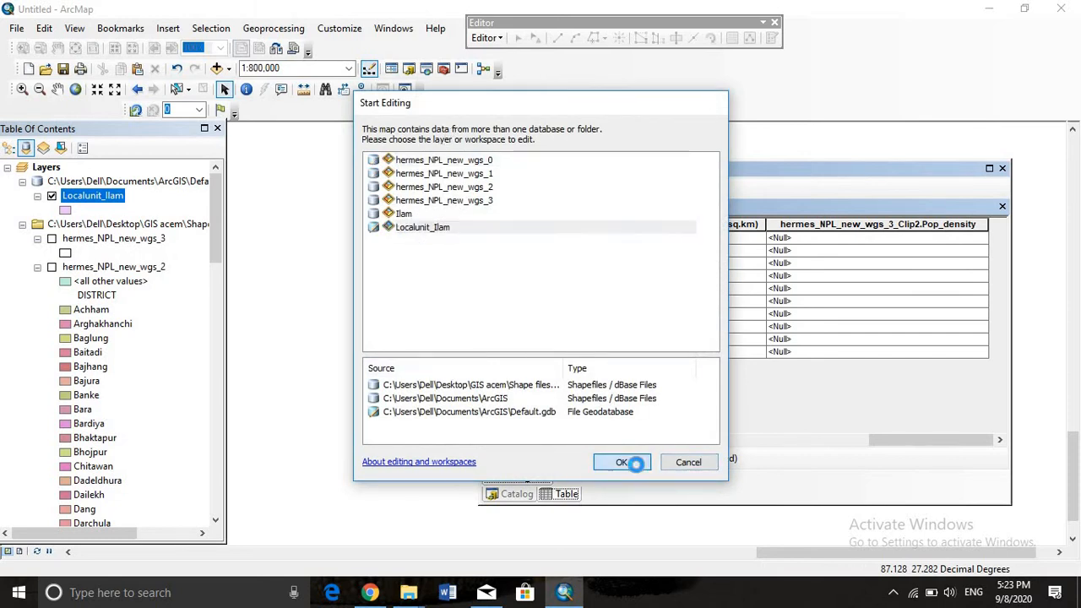
Start a Field Calculator expression for Pop_density with the joined CSV's Population field as its first term
{"action": "right_click", "coordinate": [887, 225]}
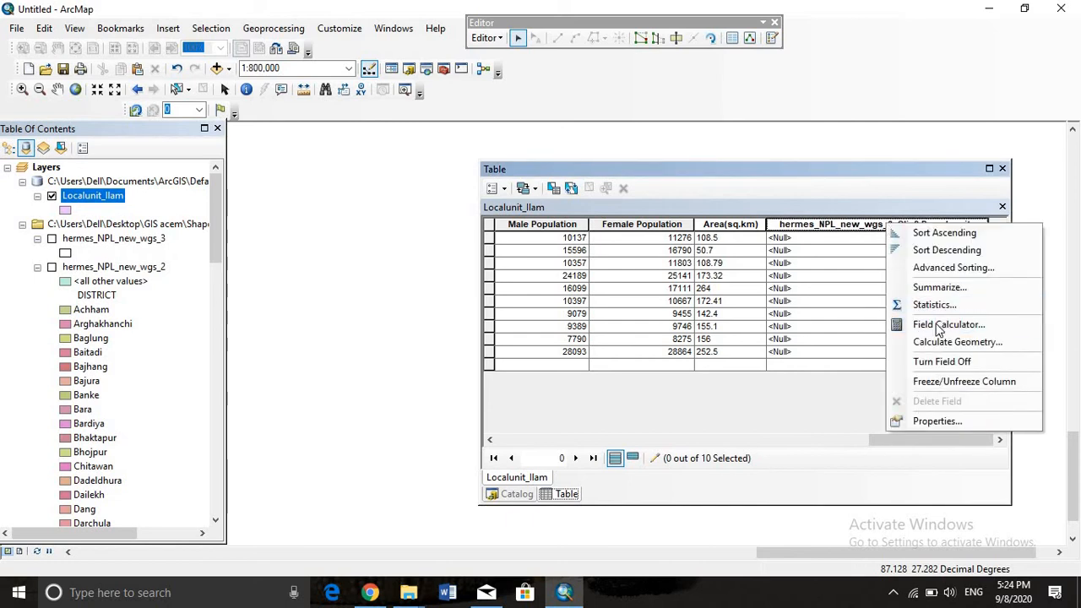
{"action": "left_click", "coordinate": [939, 325]}
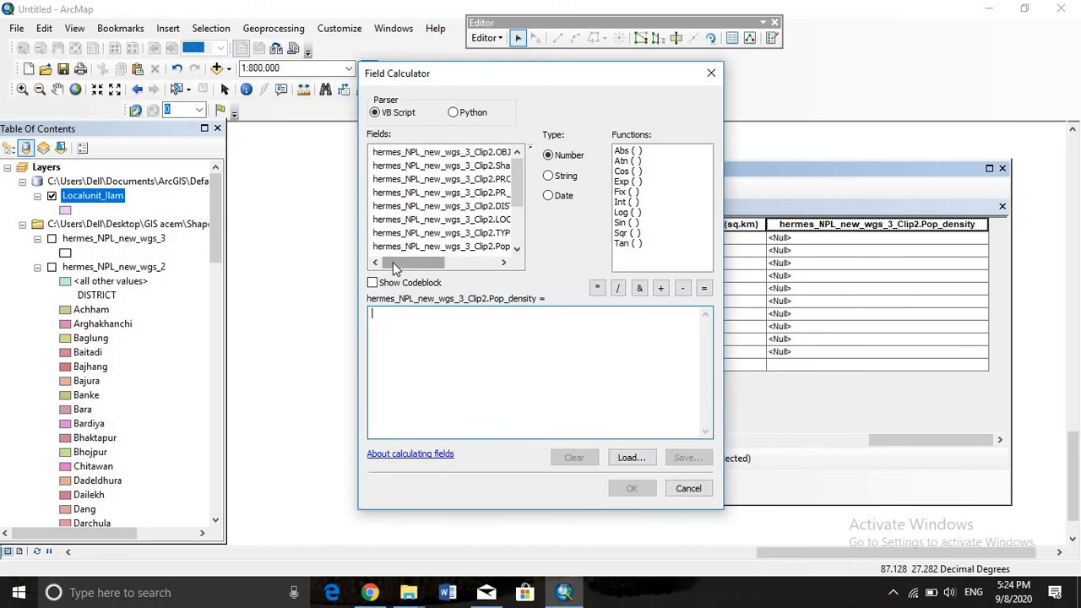
{"action": "left_click_drag", "start_coordinate": [393, 261], "coordinate": [408, 263]}
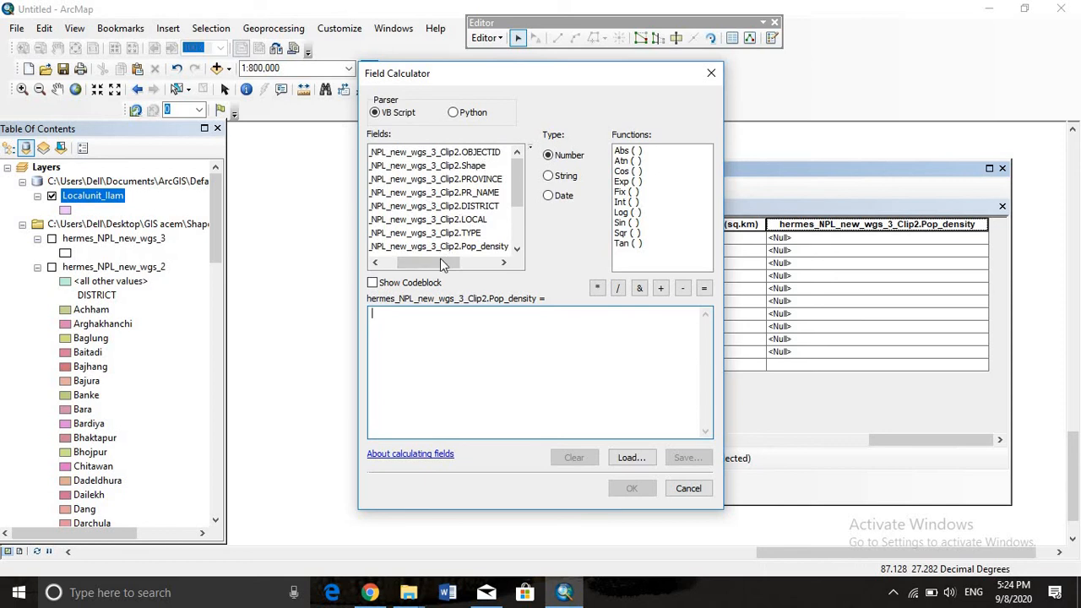
{"action": "mouse_move", "coordinate": [440, 259]}
{"action": "left_mouse_down"}
{"action": "mouse_move", "coordinate": [462, 262]}
{"action": "mouse_move", "coordinate": [453, 254]}
{"action": "left_mouse_up"}
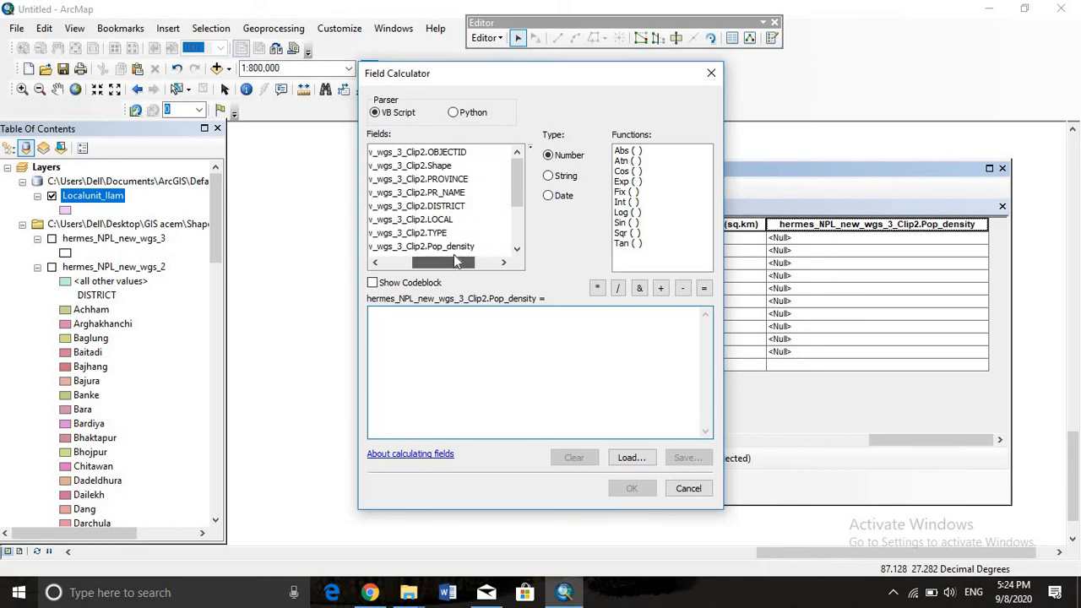
{"action": "scroll", "coordinate": [456, 237], "scroll_direction": "down", "scroll_amount": 1}
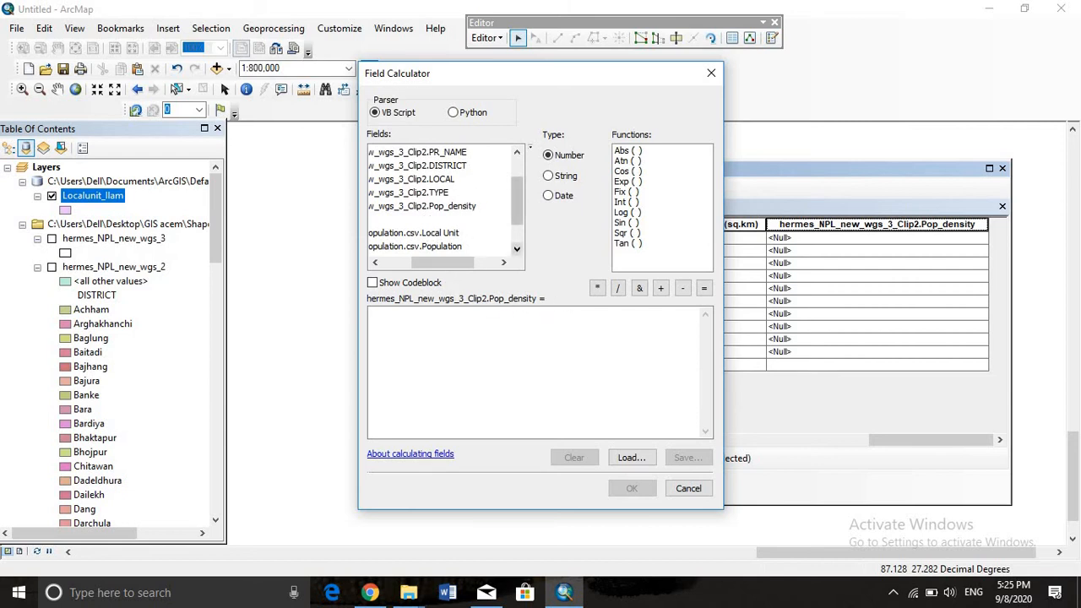
{"action": "left_click", "coordinate": [517, 249]}
{"action": "left_click_drag", "start_coordinate": [438, 262], "coordinate": [434, 262]}
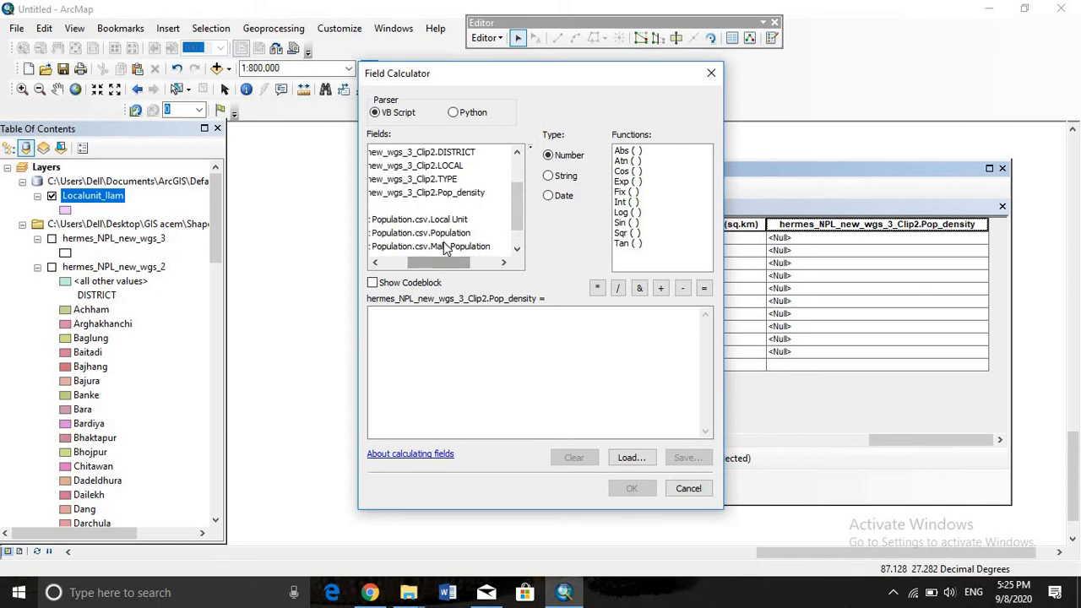
{"action": "left_click", "coordinate": [441, 235]}
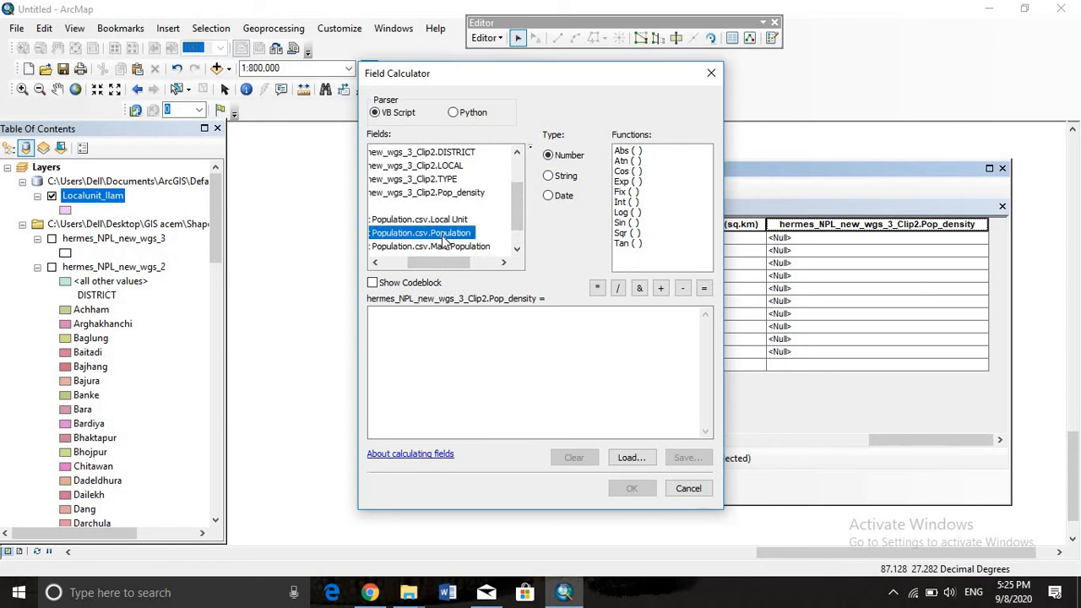
{"action": "double_click", "coordinate": [442, 236]}
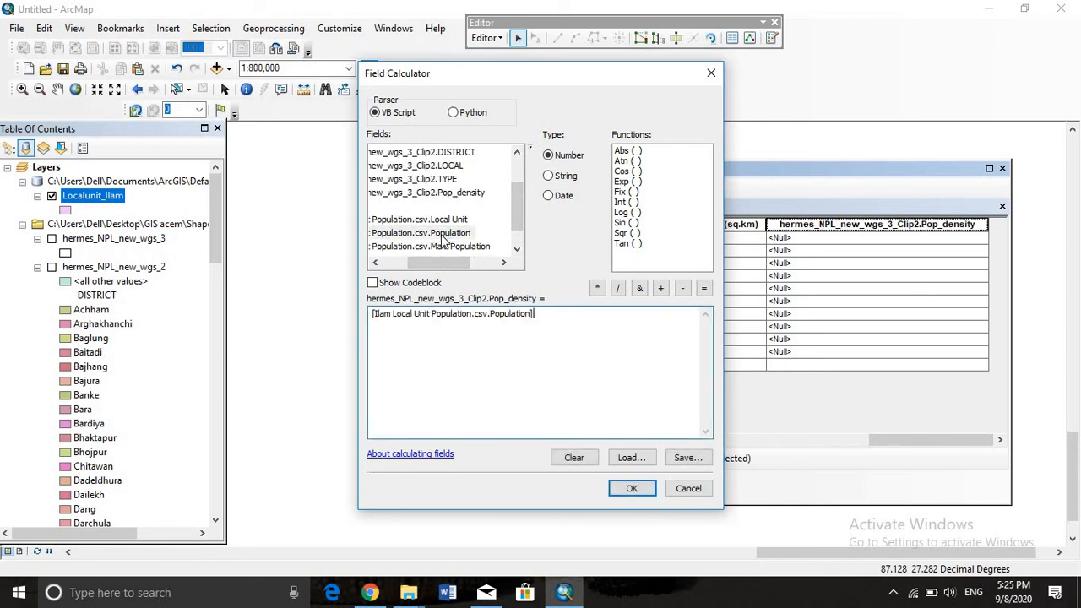
Divide the population term by Area(sq.km), calculate Pop_density for the records, and save the edits
{"action": "left_click", "coordinate": [618, 289]}
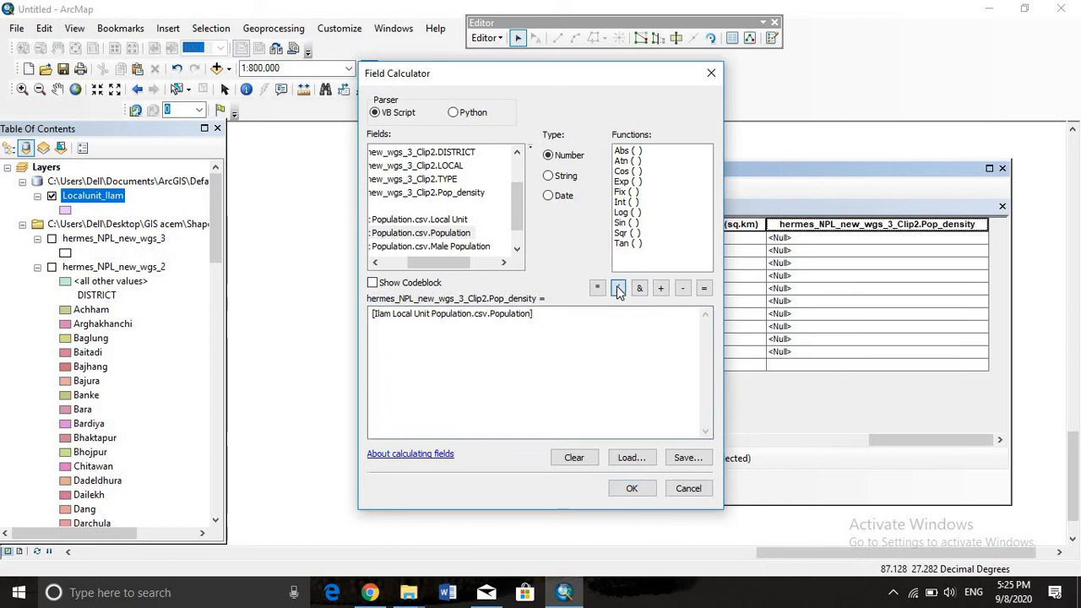
{"action": "left_click", "coordinate": [517, 250]}
{"action": "left_click", "coordinate": [518, 250]}
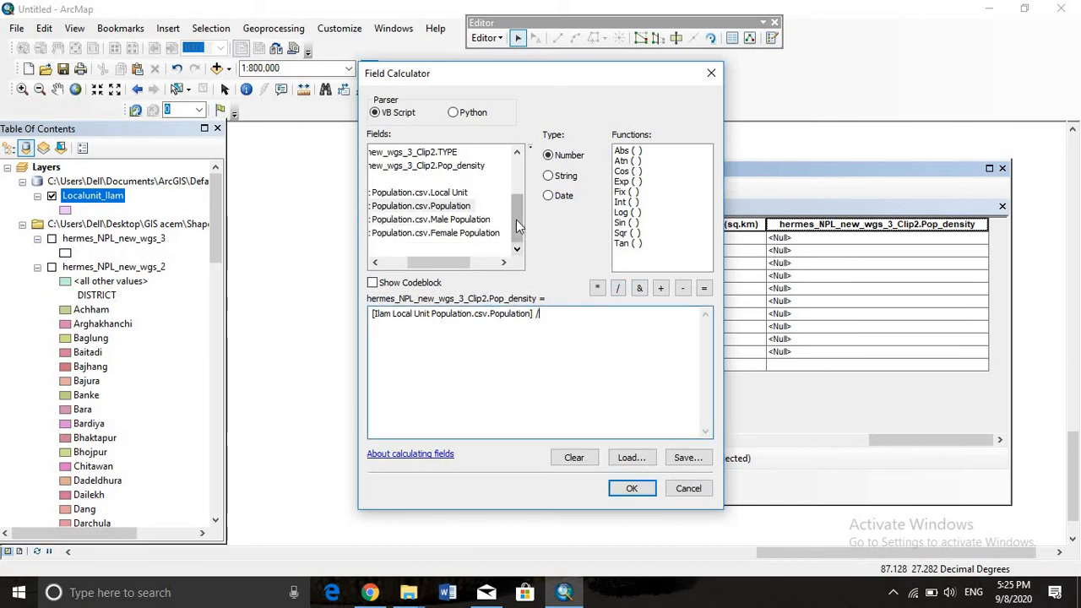
{"action": "left_click", "coordinate": [375, 261]}
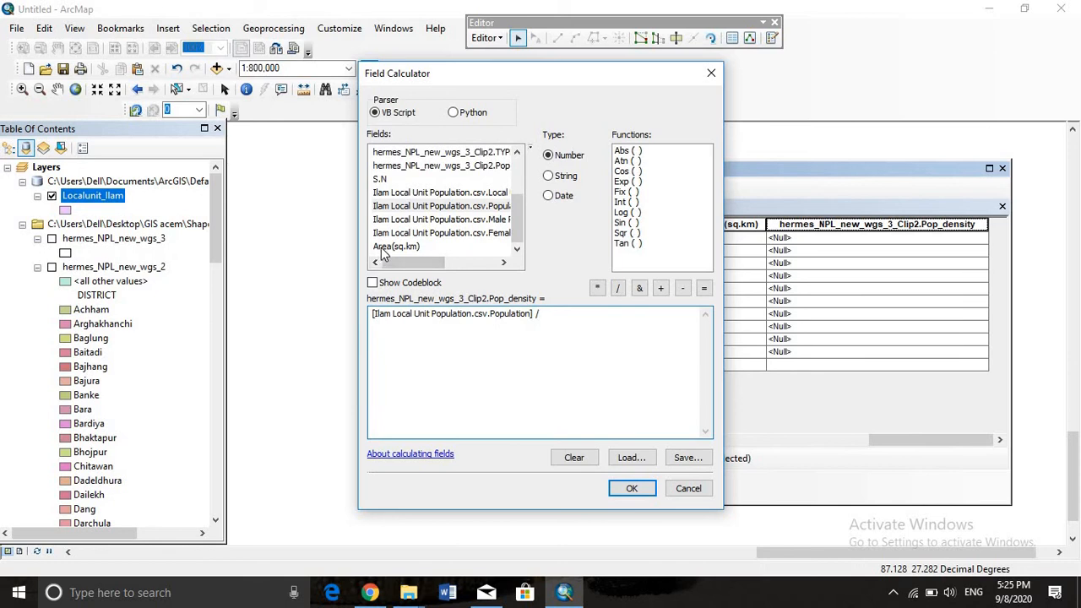
{"action": "left_click", "coordinate": [382, 248]}
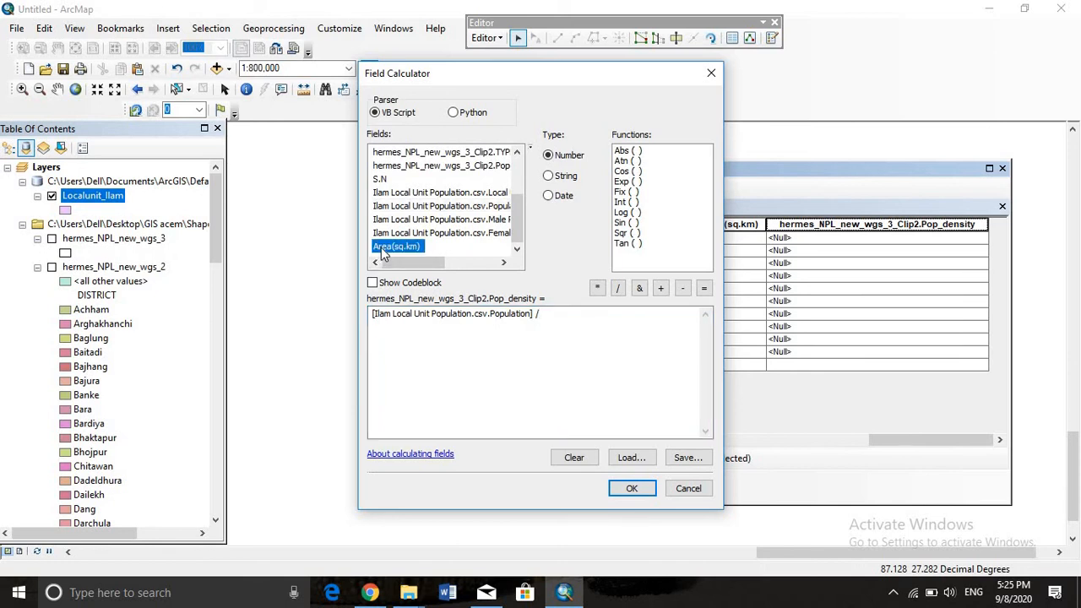
{"action": "double_click", "coordinate": [388, 246]}
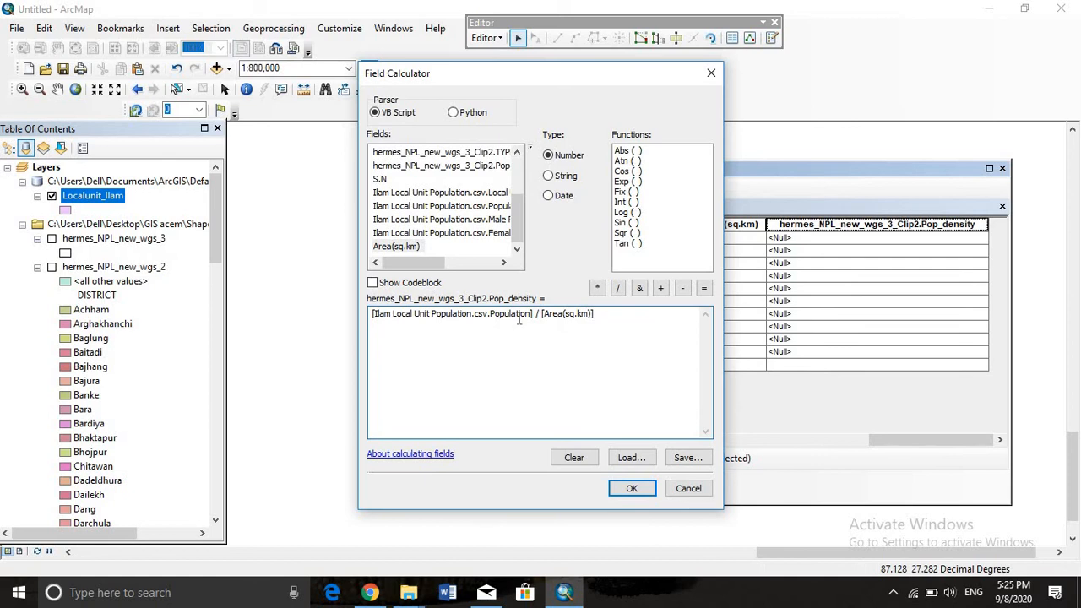
{"action": "left_click", "coordinate": [630, 489]}
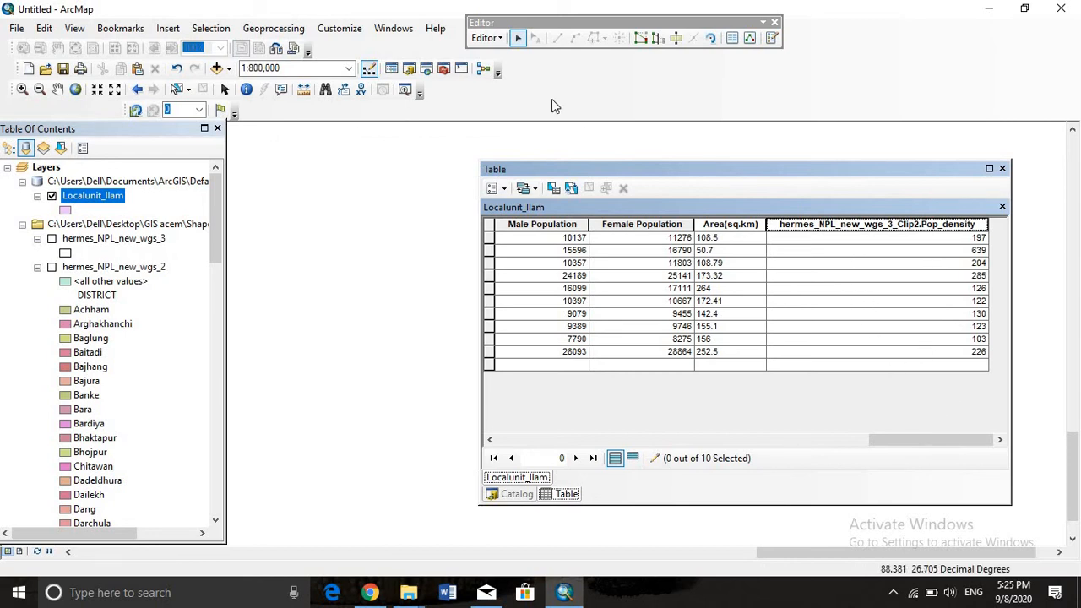
{"action": "left_click", "coordinate": [500, 38]}
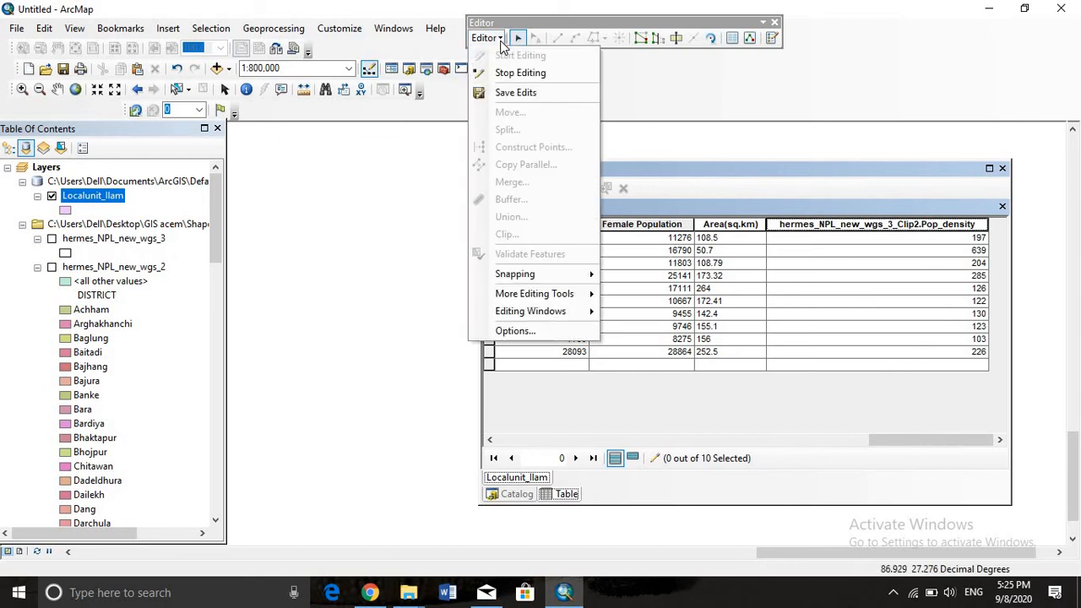
{"action": "left_click", "coordinate": [517, 90]}
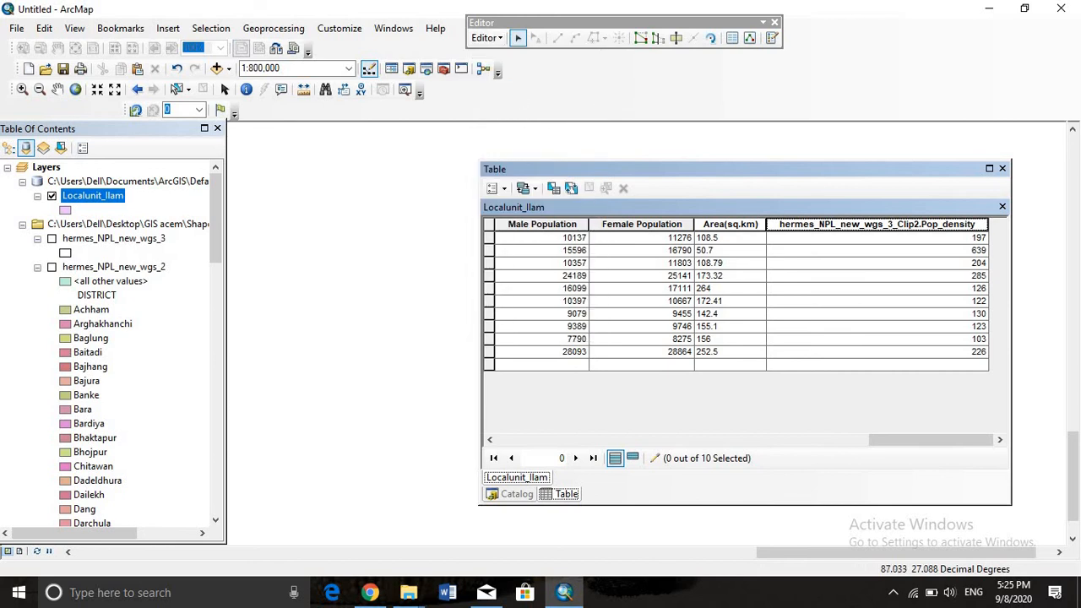
Shorten the density field's alias to Pop_density in its field properties
{"action": "right_click", "coordinate": [858, 228]}
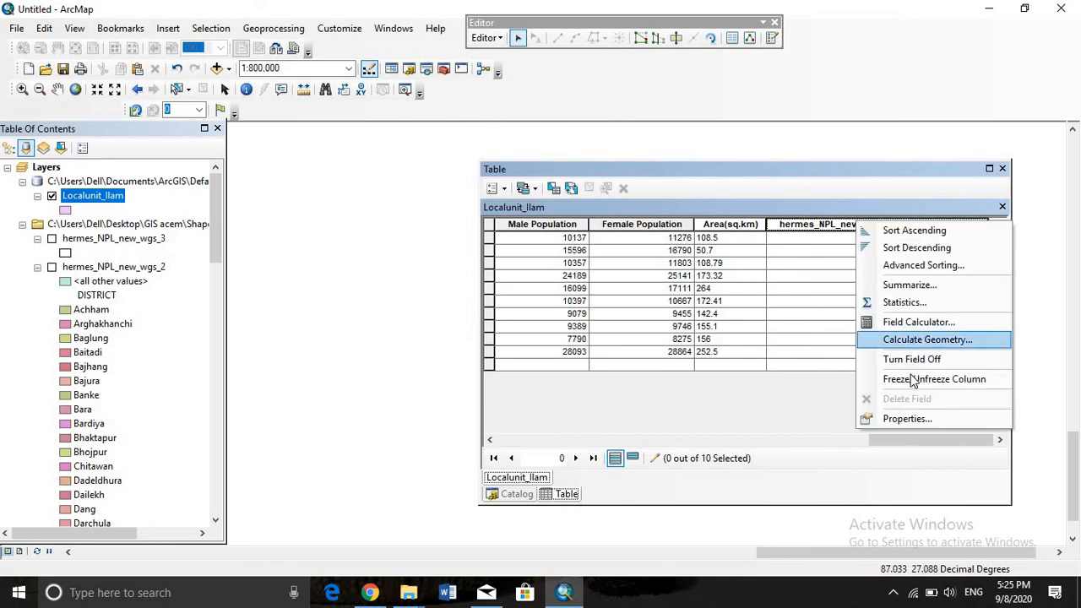
{"action": "left_click", "coordinate": [908, 419]}
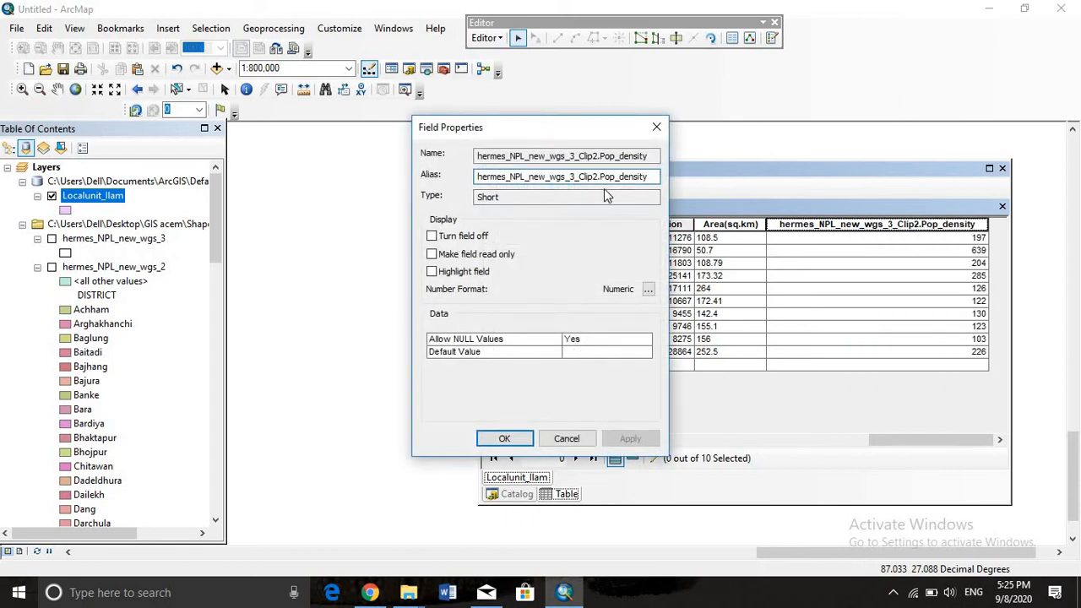
{"action": "key", "text": "Delete"}
{"action": "key", "text": "Delete"}
{"action": "key", "text": "Delete"}
{"action": "key", "text": "Delete"}
{"action": "key", "text": "Delete"}
{"action": "key", "text": "Delete"}
{"action": "key", "text": "Delete"}
{"action": "key", "text": "Delete"}
{"action": "key", "text": "Delete"}
{"action": "key", "text": "Delete"}
{"action": "key", "text": "Delete"}
{"action": "key", "text": "Delete"}
{"action": "key", "text": "Delete"}
{"action": "key", "text": "Delete"}
{"action": "key", "text": "Delete"}
{"action": "key", "text": "Delete"}
{"action": "key", "text": "Delete"}
{"action": "key", "text": "Delete"}
{"action": "key", "text": "Delete"}
{"action": "key", "text": "Delete"}
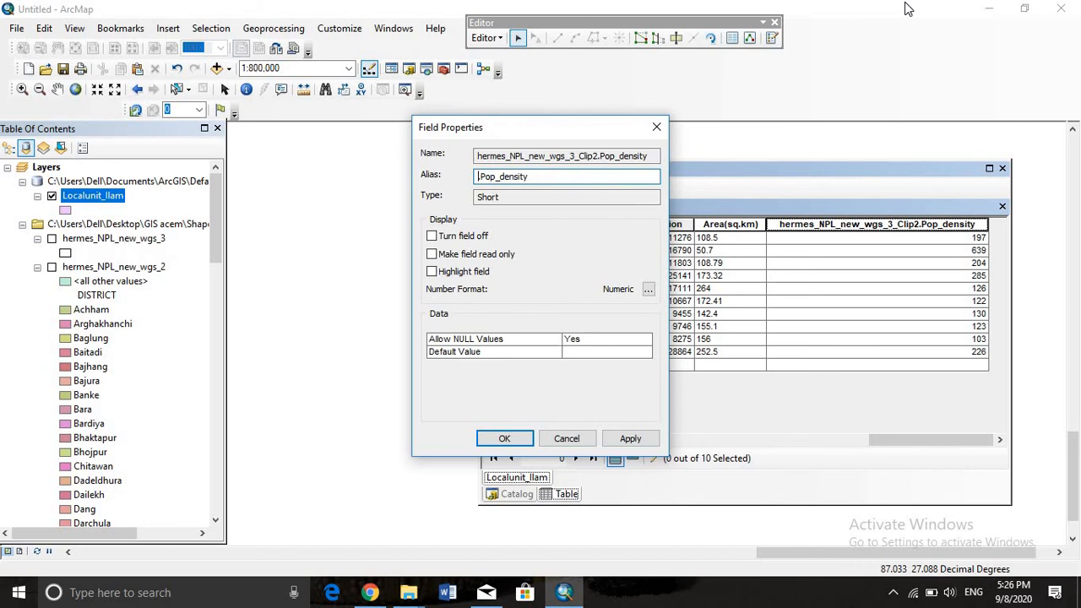
{"action": "key", "text": "Delete"}
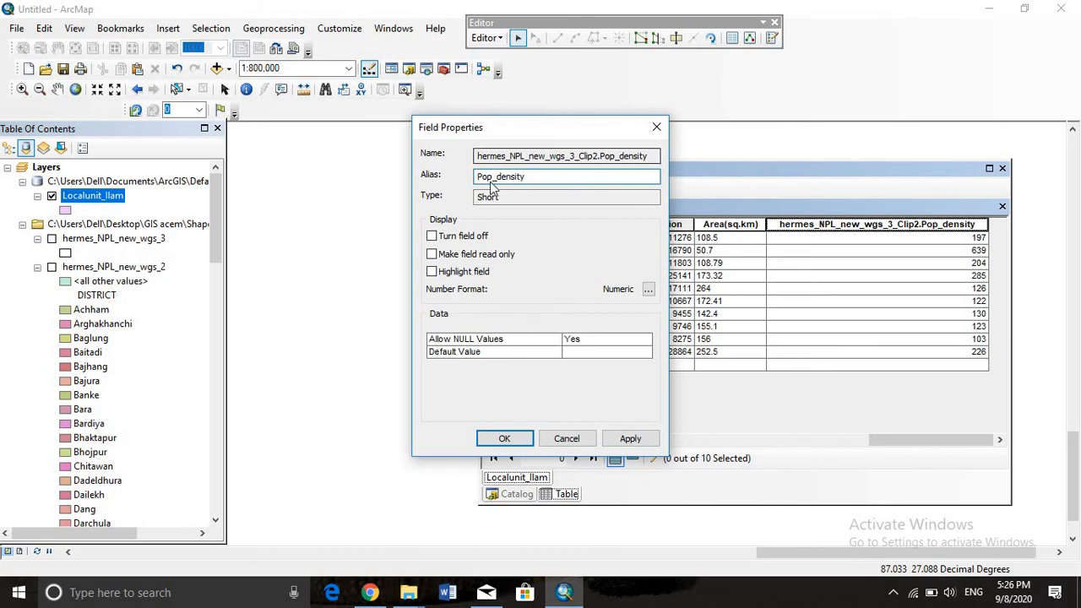
{"action": "left_click", "coordinate": [490, 432]}
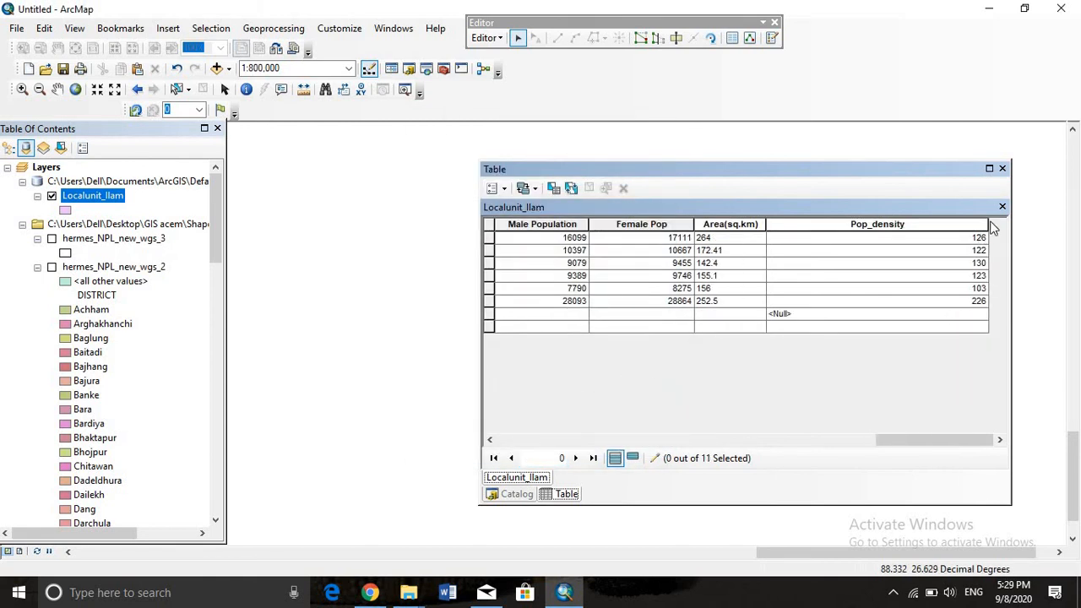
Stop the edit session on Localunit_Ilam and save the edits
{"action": "left_click", "coordinate": [497, 188]}
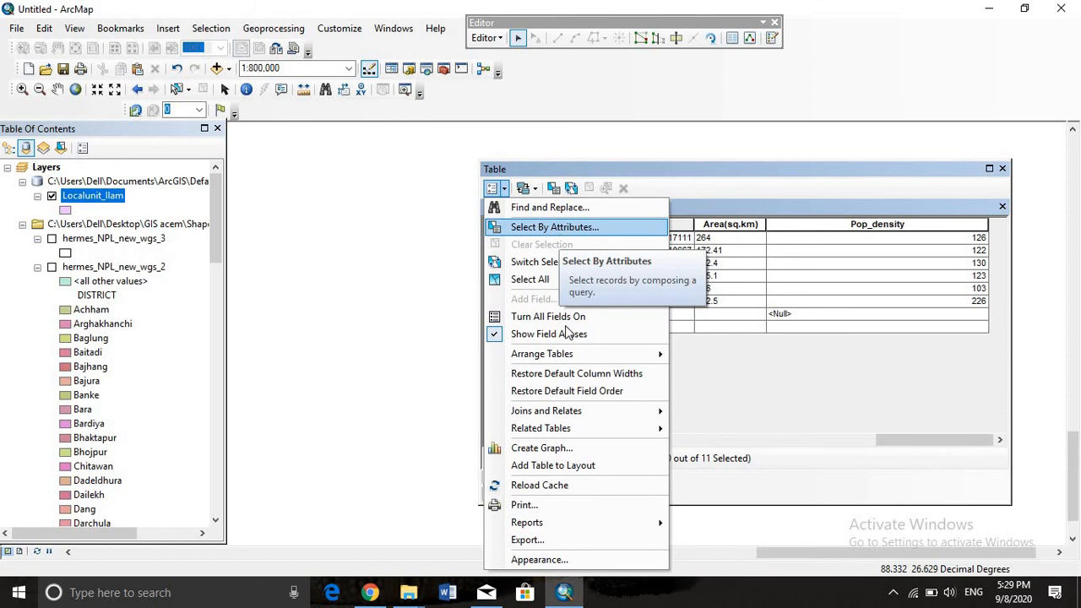
{"action": "left_click", "coordinate": [489, 39]}
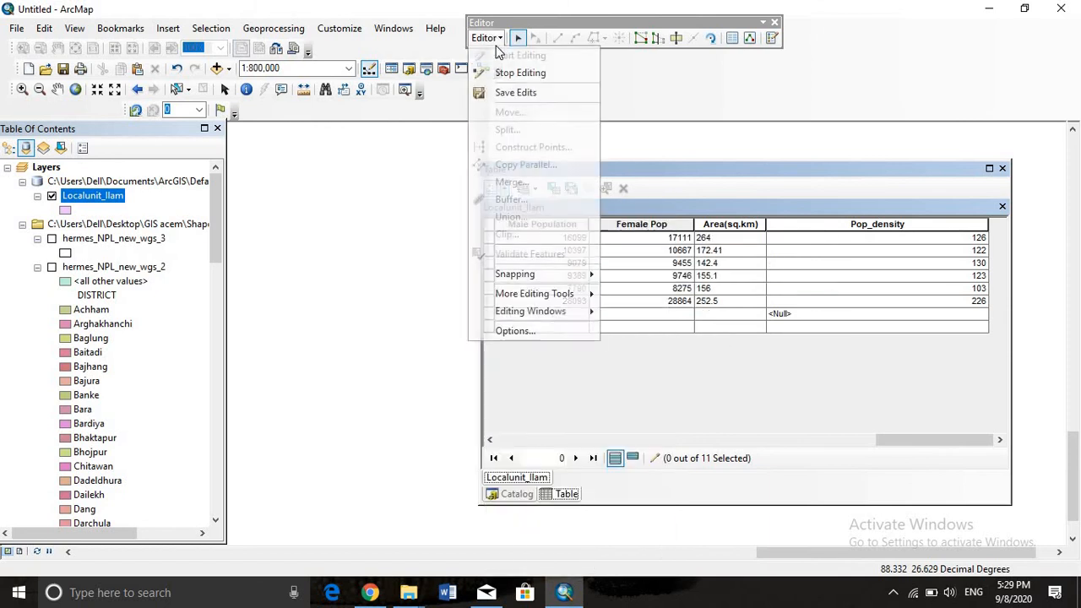
{"action": "left_click", "coordinate": [517, 73]}
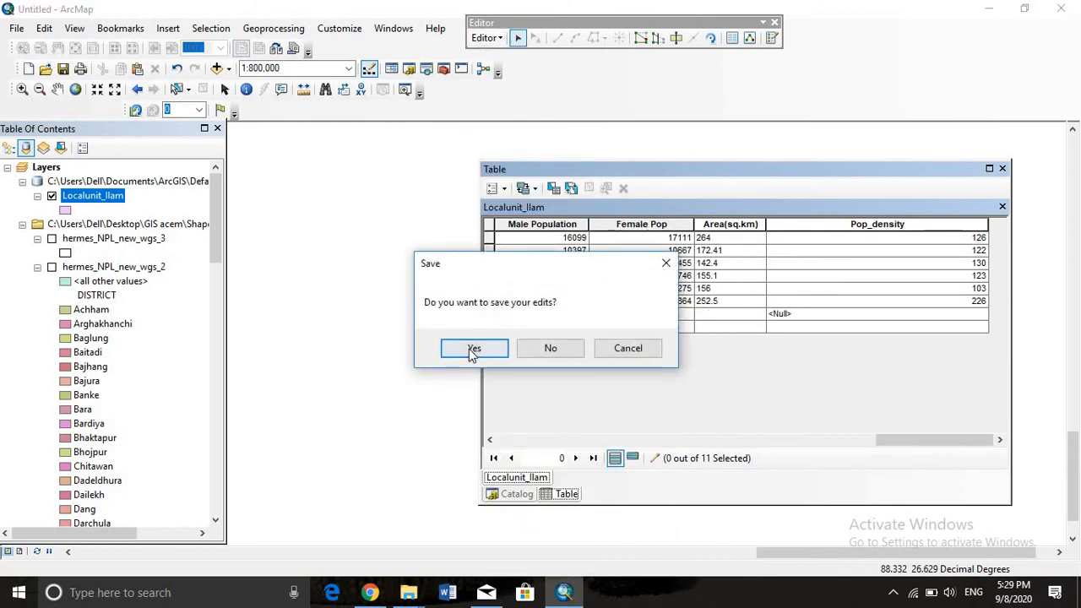
{"action": "left_click", "coordinate": [473, 348]}
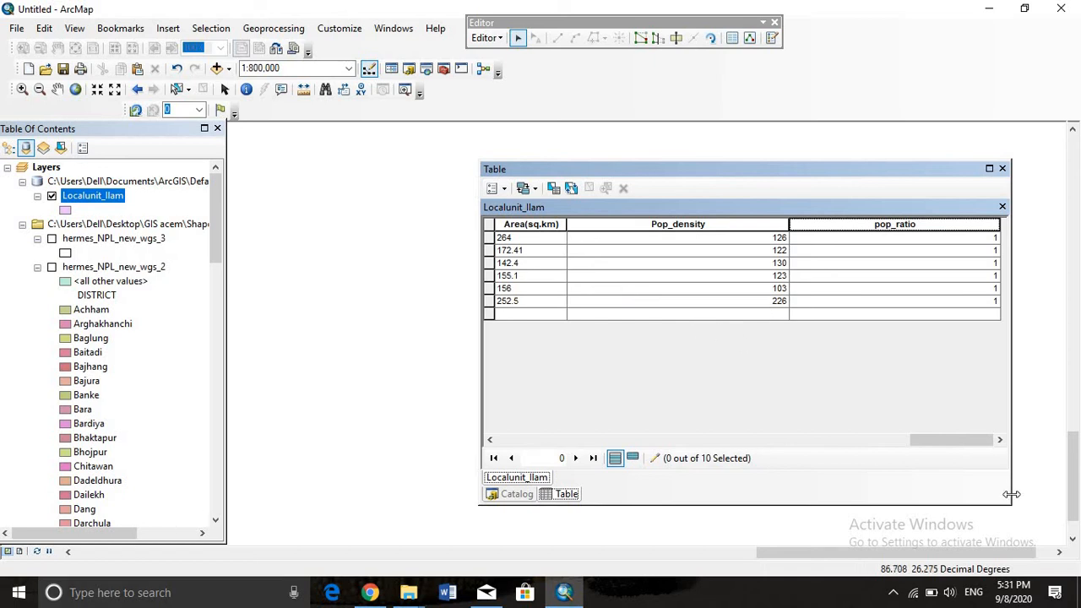
Review the Localunit_Ilam attribute table, including its local unit and population fields, and close it
{"action": "left_click", "coordinate": [754, 440]}
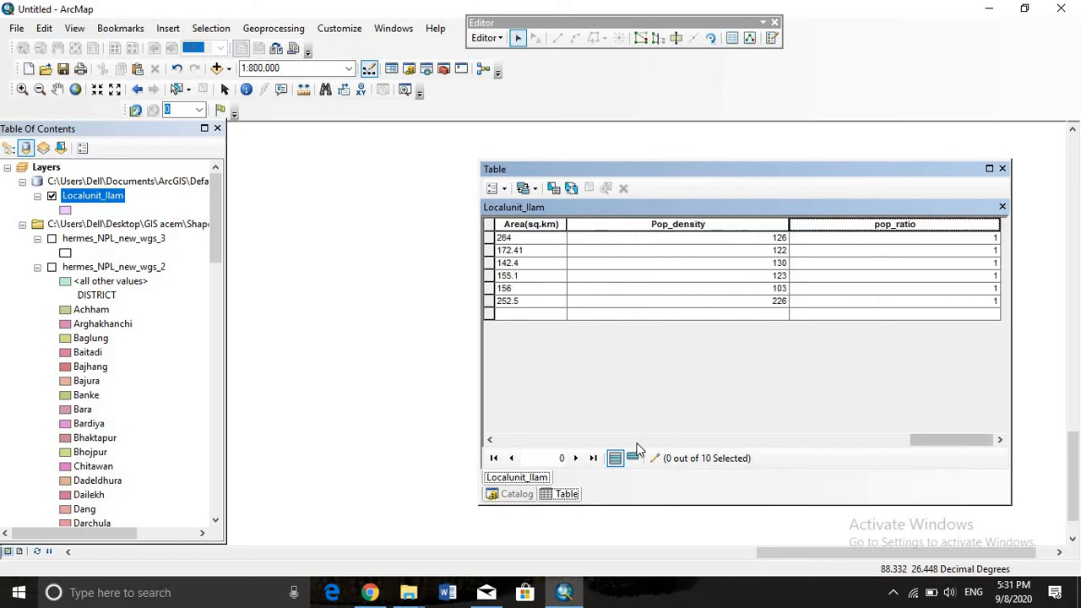
{"action": "left_click", "coordinate": [1003, 169]}
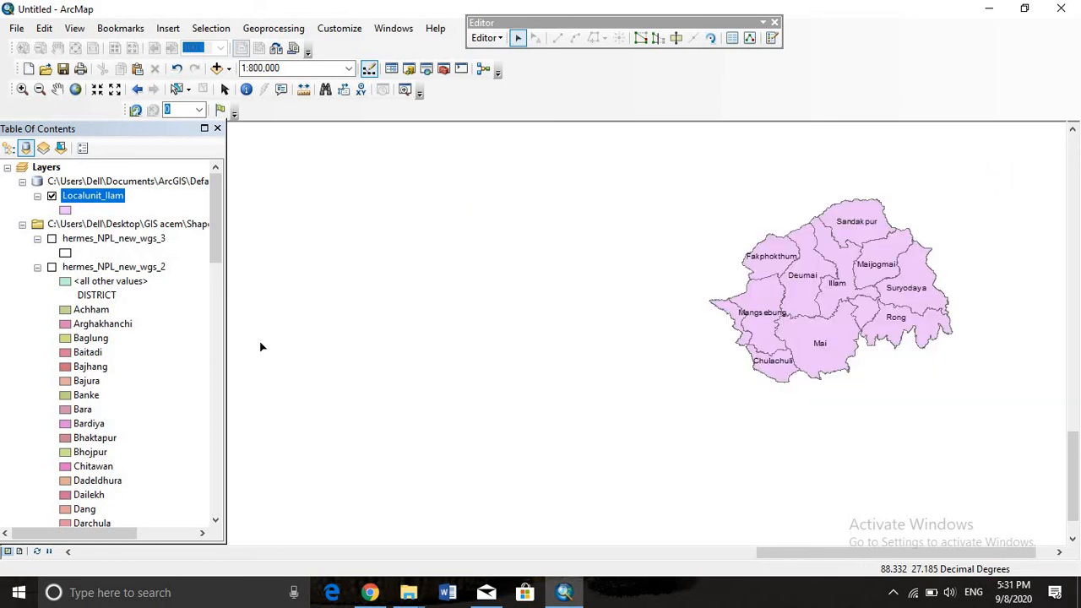
{"action": "right_click", "coordinate": [69, 199]}
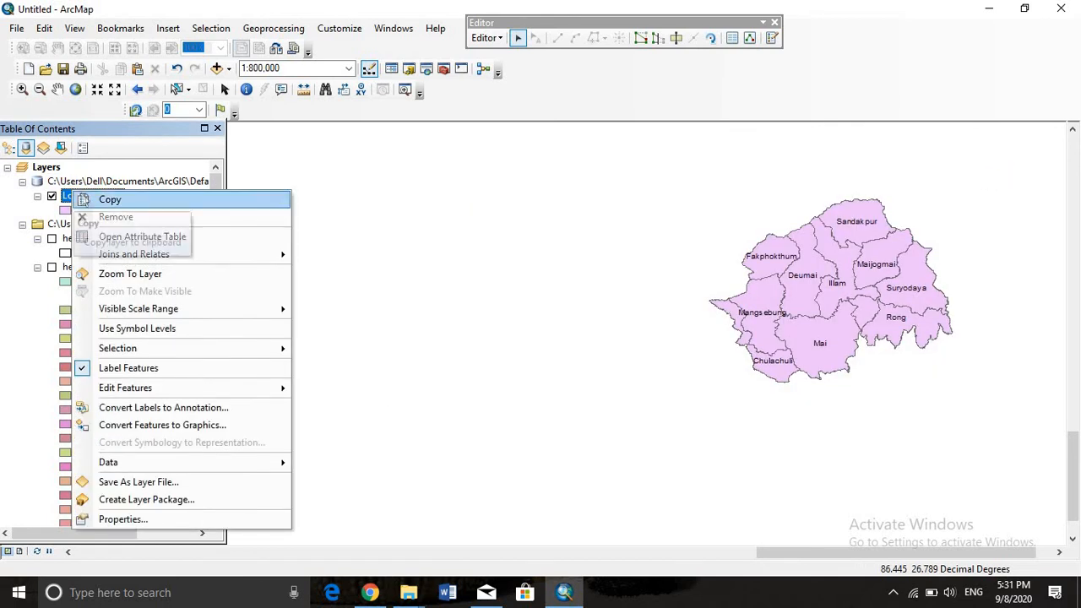
{"action": "right_click", "coordinate": [67, 195]}
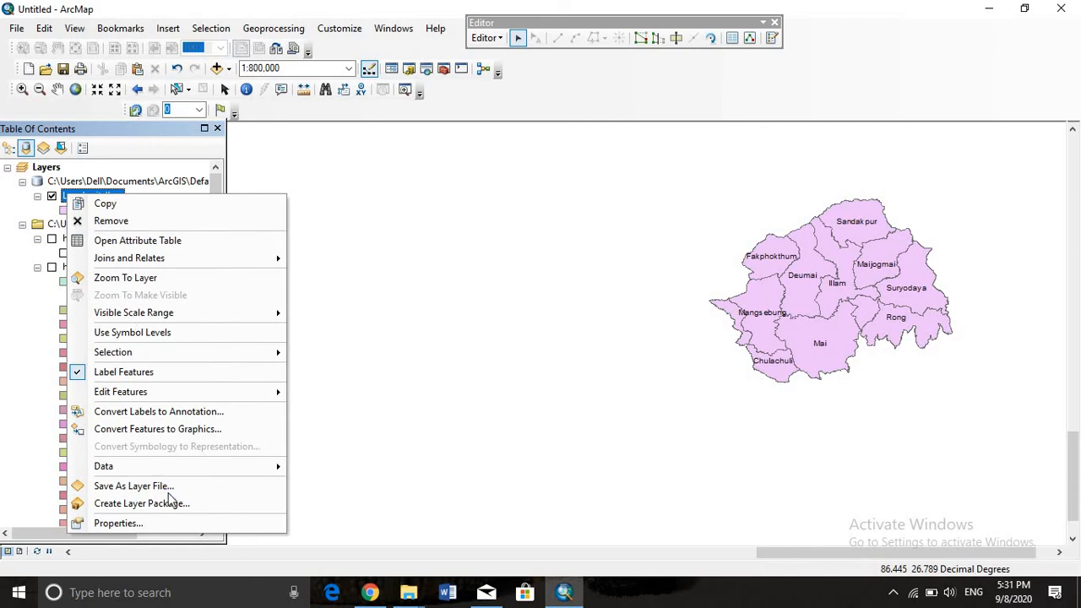
{"action": "left_click", "coordinate": [169, 240]}
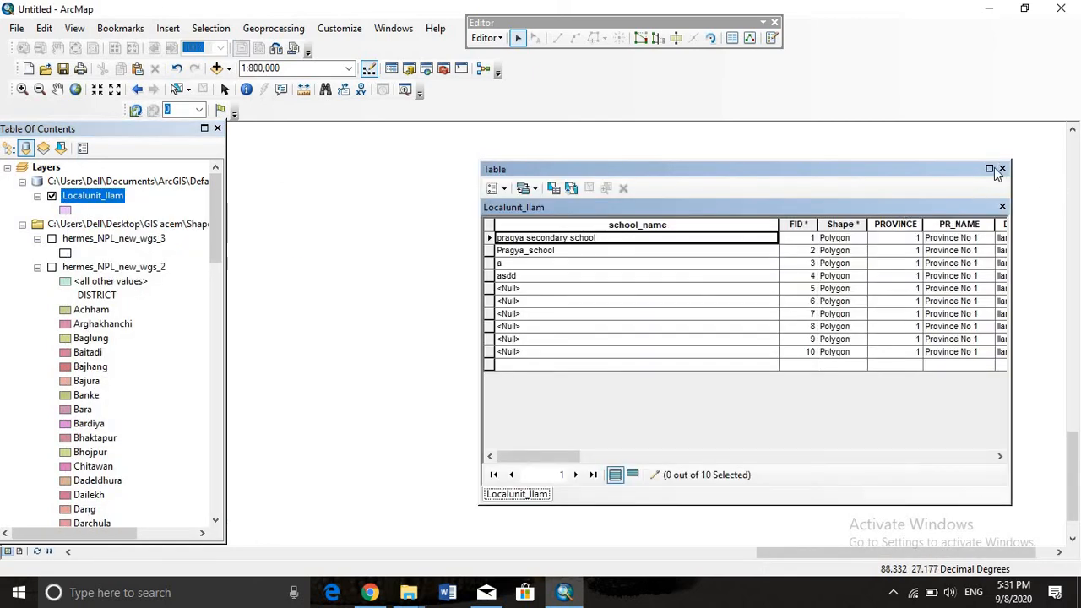
{"action": "left_click", "coordinate": [1002, 169]}
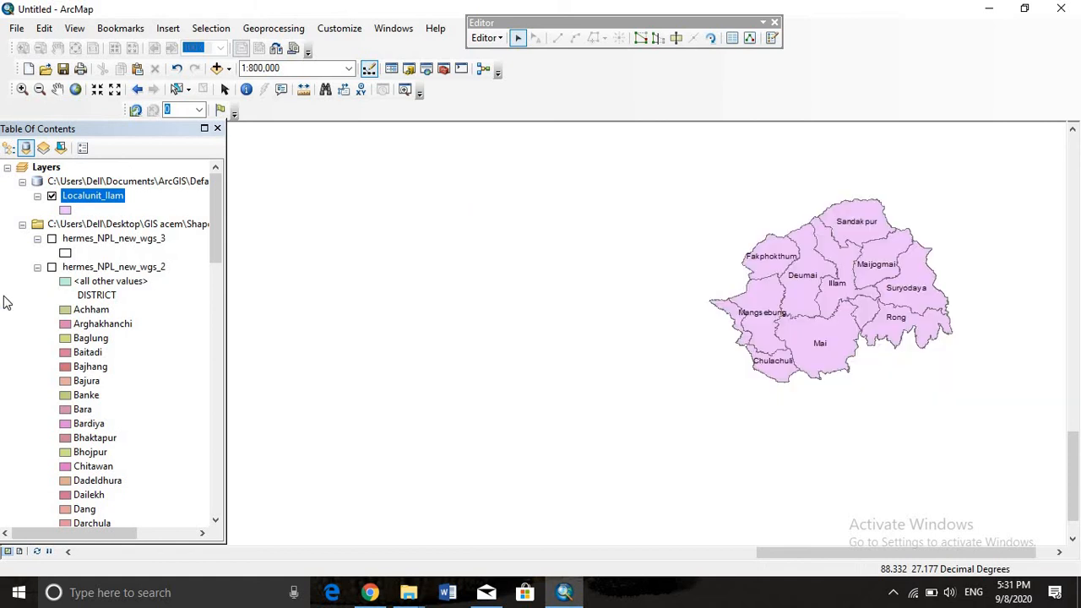
Symbolize Localunit_Ilam by unique values of the LOCAL field, adding all values, and apply the symbology
{"action": "right_click", "coordinate": [94, 200]}
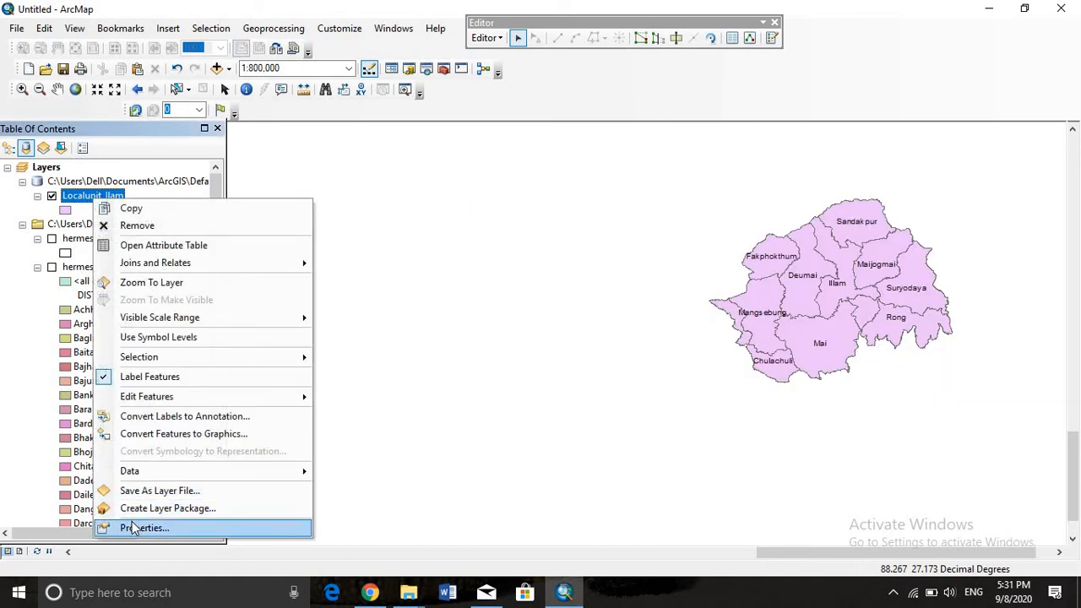
{"action": "left_click", "coordinate": [133, 528]}
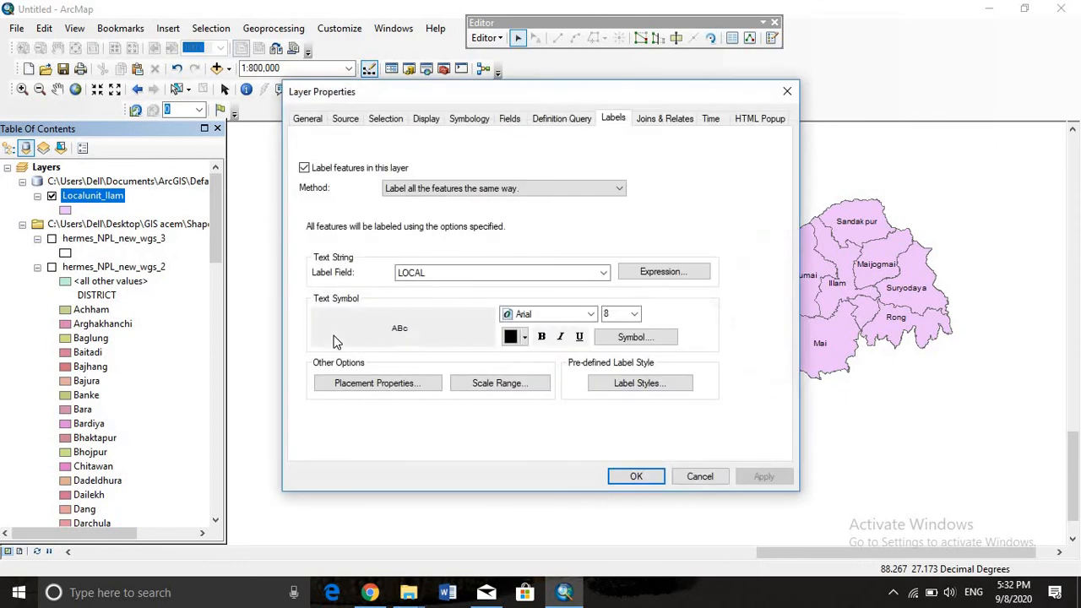
{"action": "left_click", "coordinate": [483, 118]}
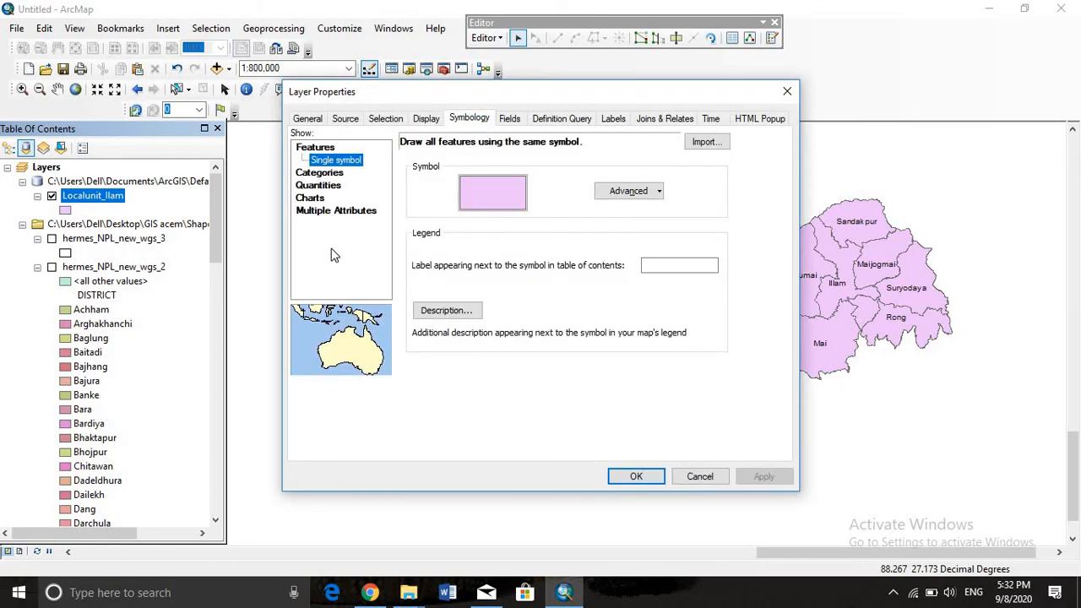
{"action": "left_click", "coordinate": [331, 173]}
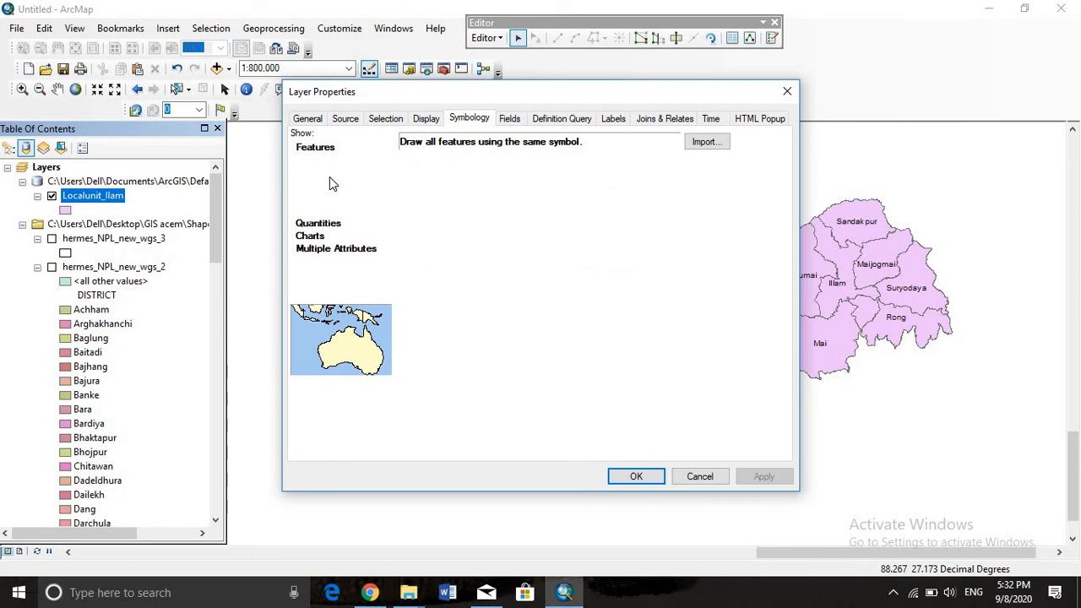
{"action": "left_click", "coordinate": [413, 369]}
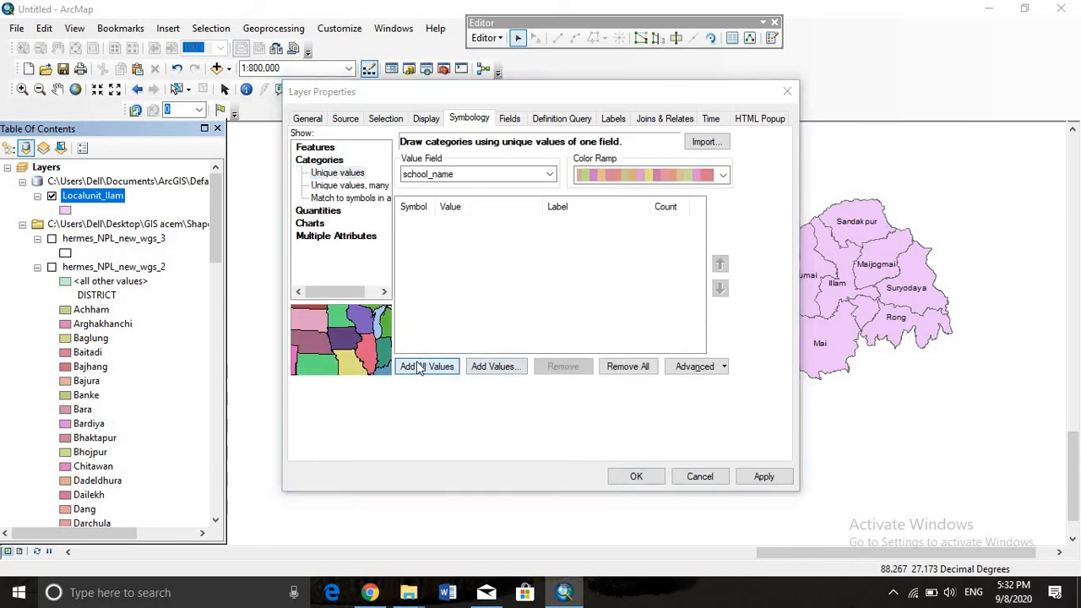
{"action": "left_click", "coordinate": [473, 174]}
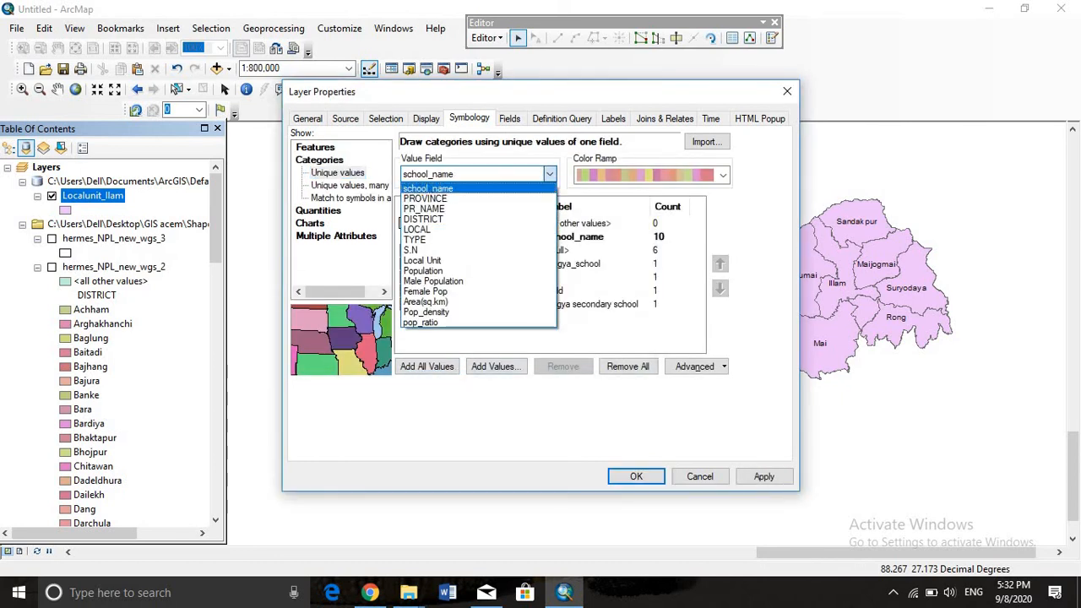
{"action": "left_click", "coordinate": [503, 229]}
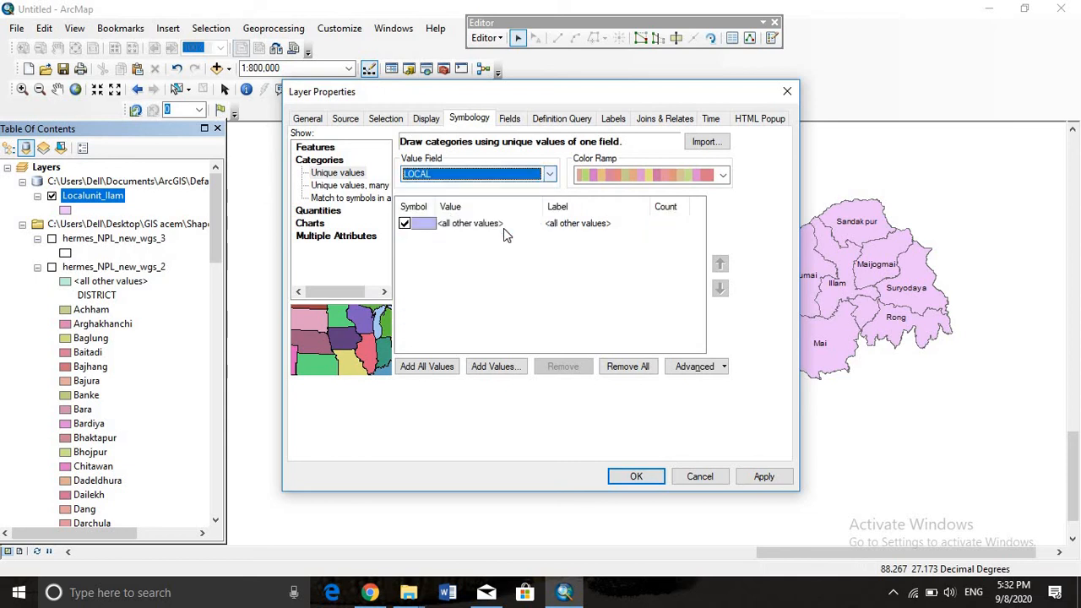
{"action": "left_click", "coordinate": [440, 369]}
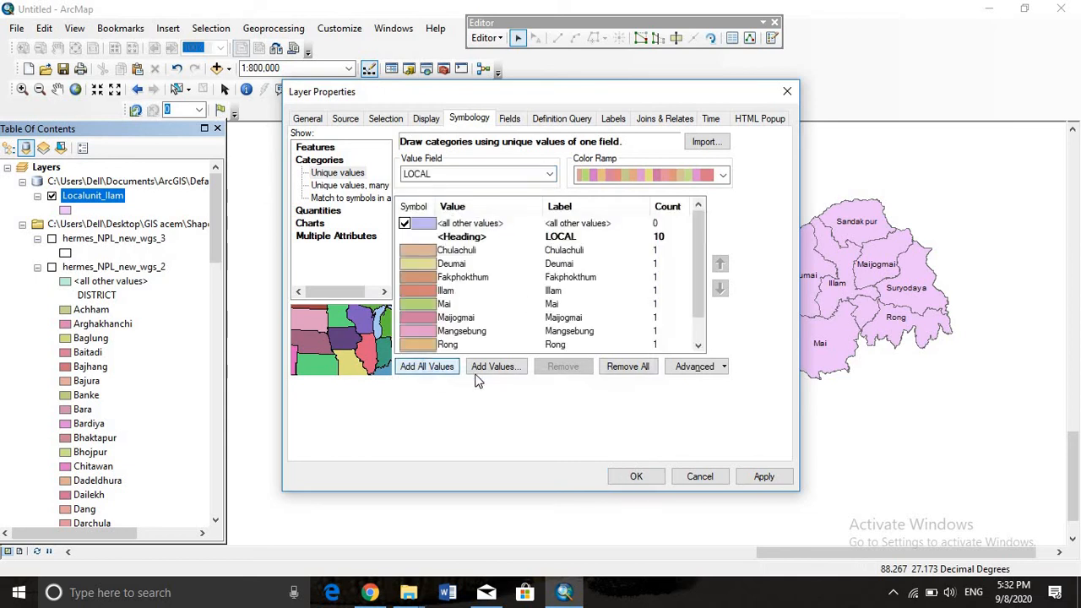
{"action": "left_click", "coordinate": [764, 476]}
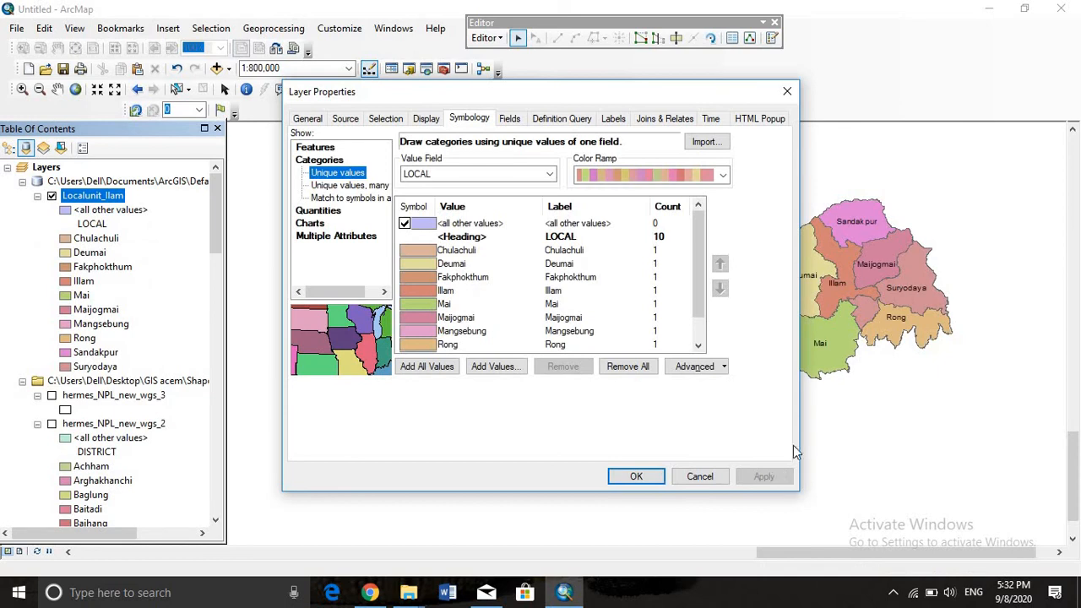
Symbolize the local units by unique values of Pop_density with all values added, apply it, and uncover the map
{"action": "left_click", "coordinate": [550, 174]}
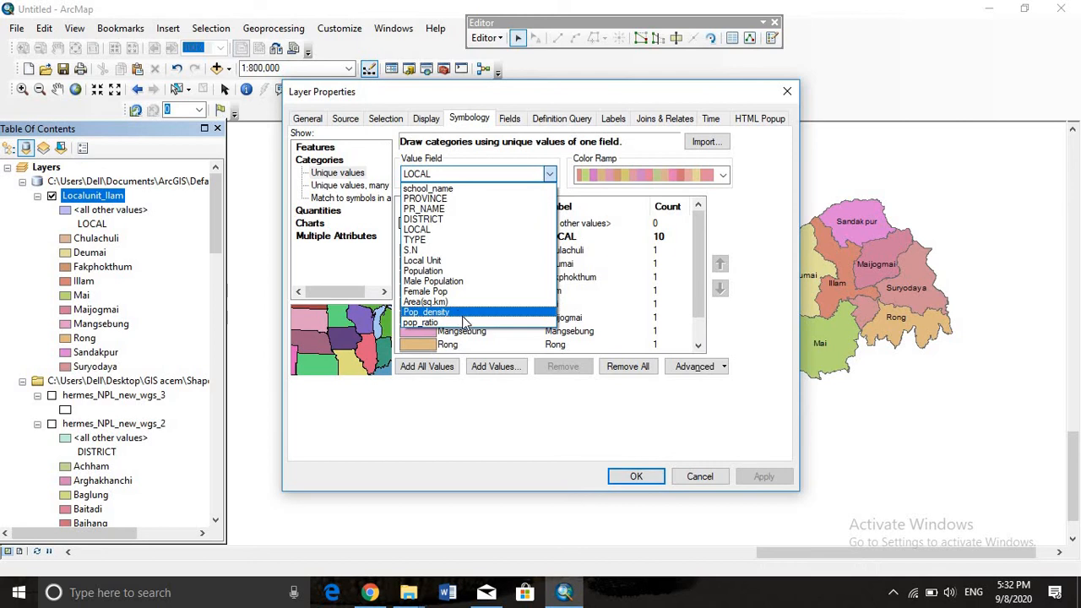
{"action": "left_click", "coordinate": [463, 314]}
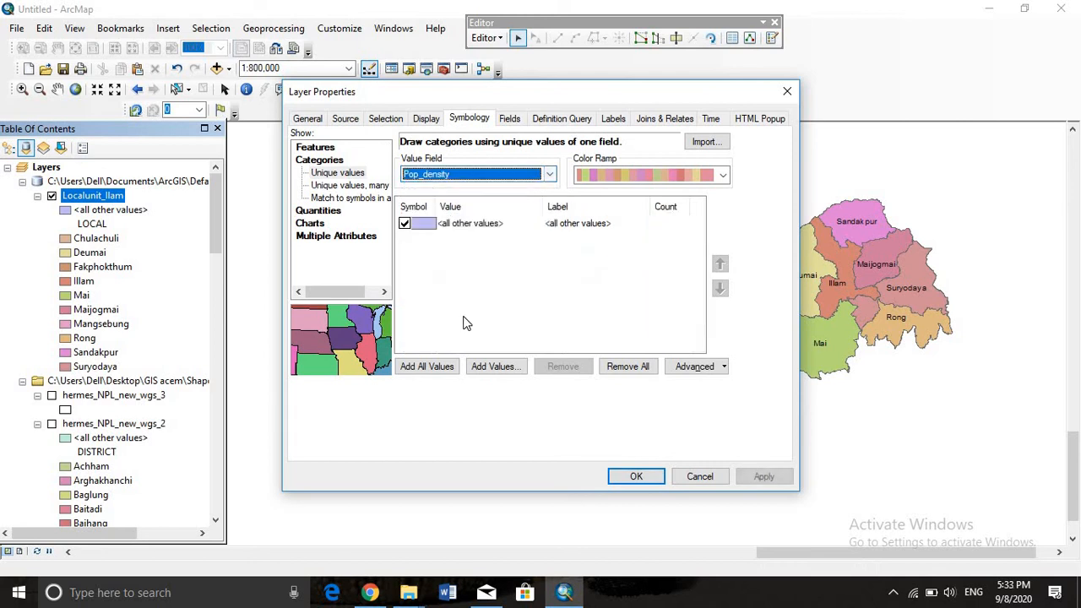
{"action": "left_click", "coordinate": [434, 365]}
{"action": "scroll", "coordinate": [463, 335], "scroll_direction": "down", "scroll_amount": 1}
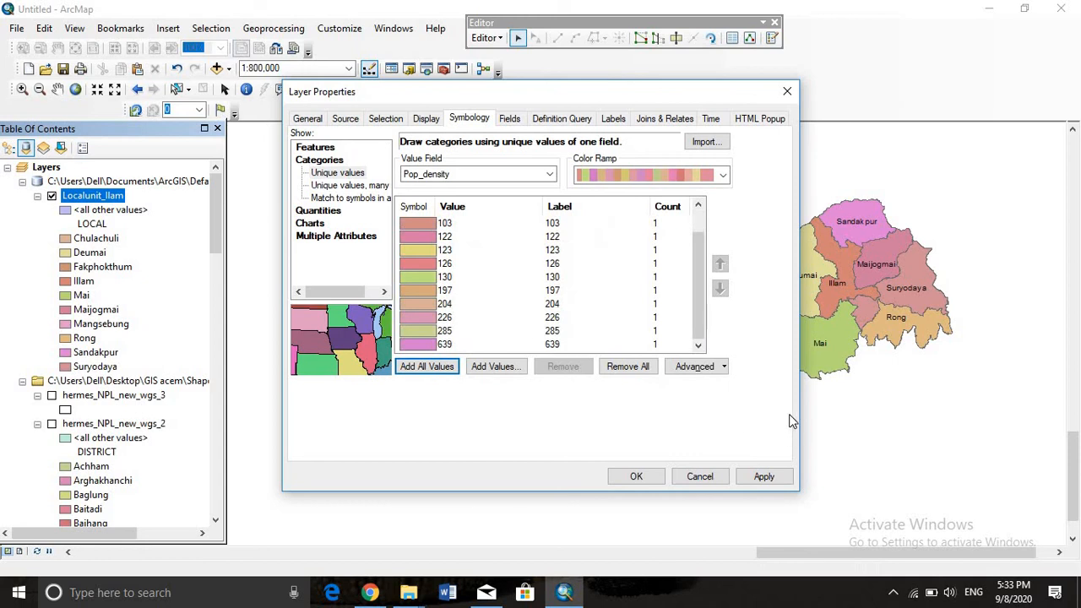
{"action": "left_click", "coordinate": [764, 477]}
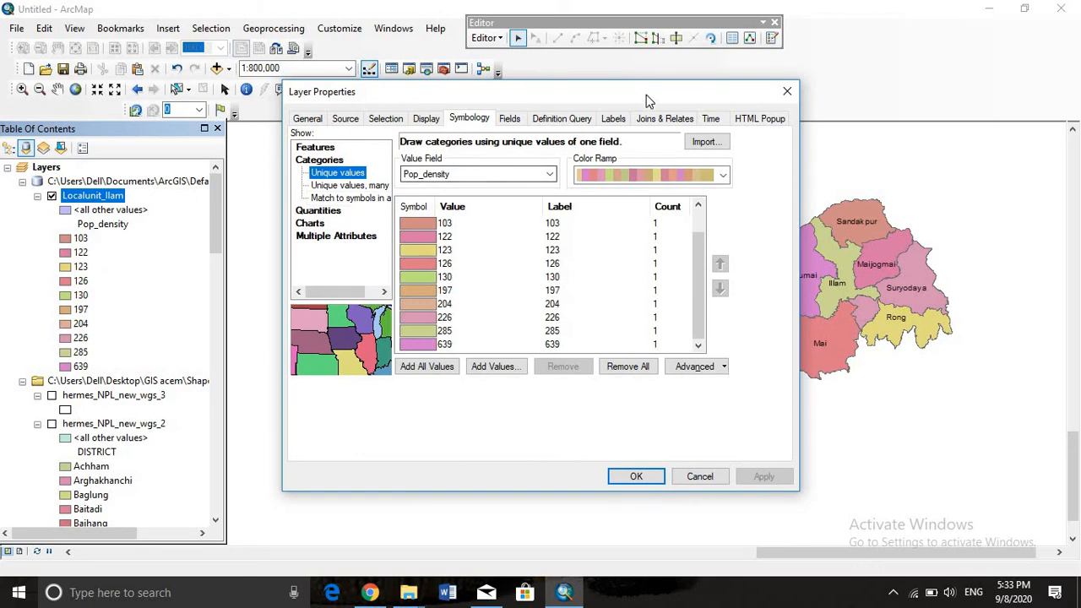
{"action": "left_click_drag", "start_coordinate": [565, 84], "coordinate": [461, 72]}
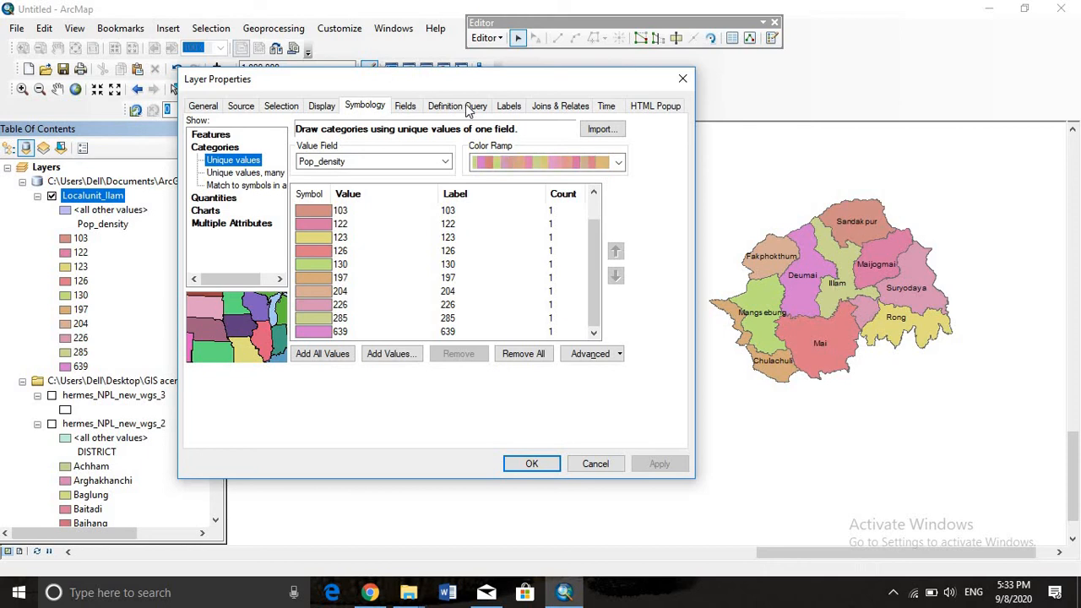
Set the label field of Localunit_Ilam to Pop_density and apply the labels
{"action": "left_click", "coordinate": [509, 107]}
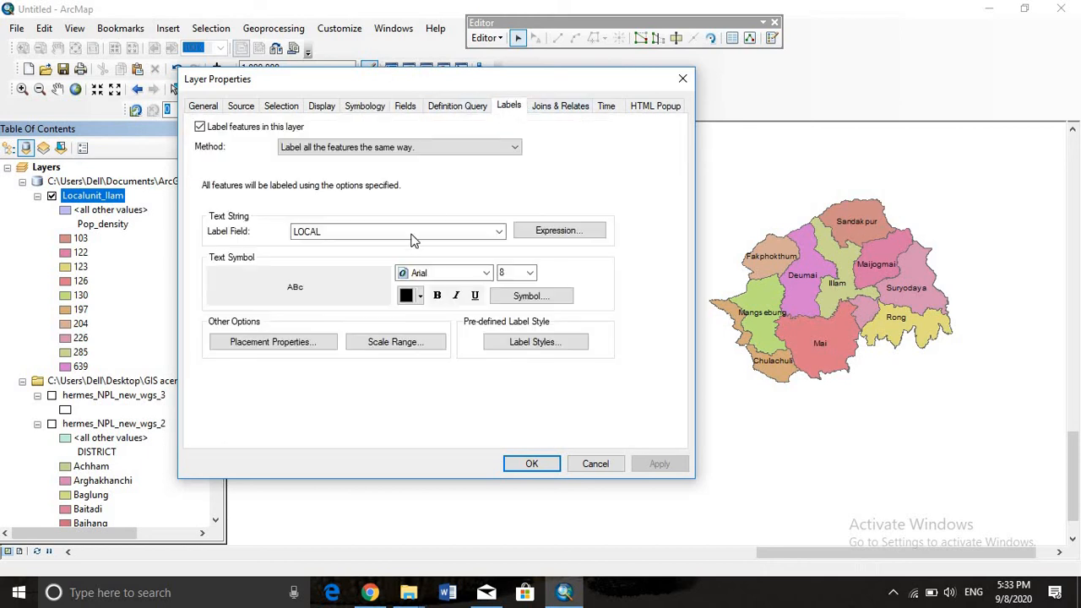
{"action": "left_click", "coordinate": [499, 232]}
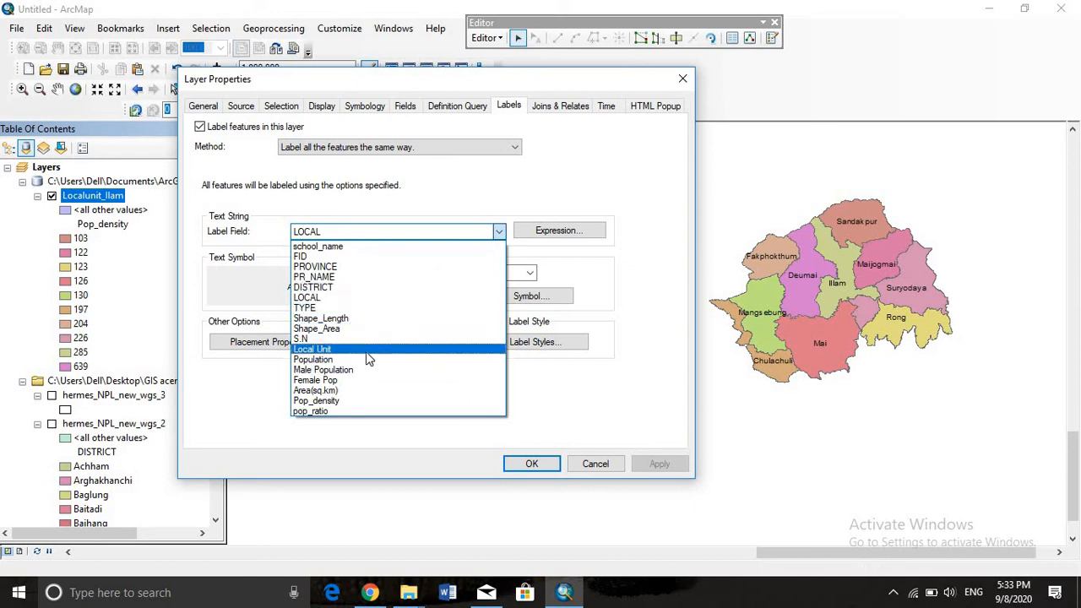
{"action": "left_click", "coordinate": [359, 400]}
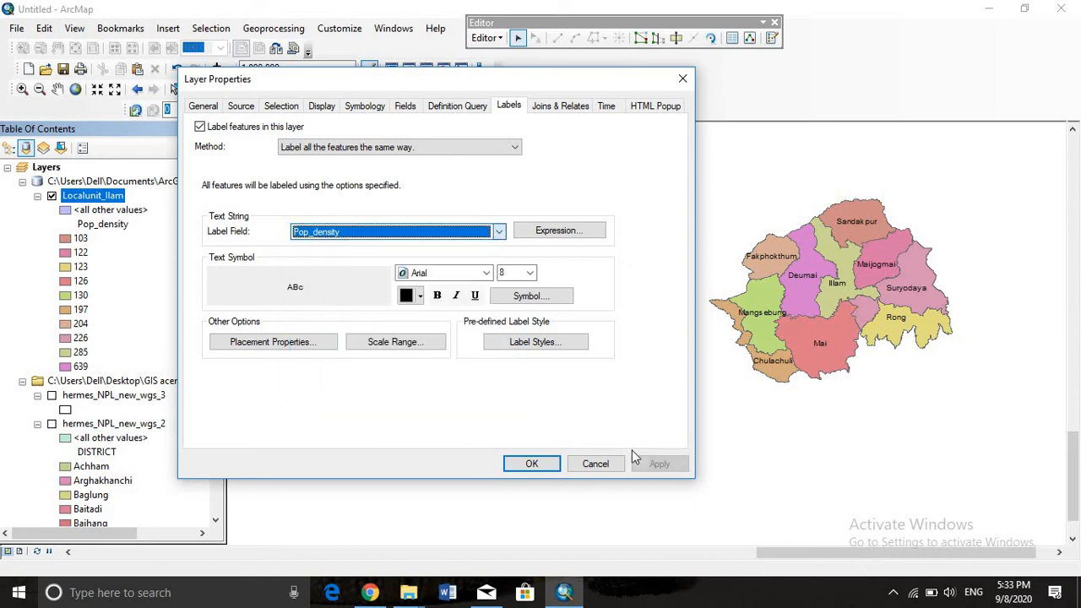
{"action": "left_click", "coordinate": [652, 463]}
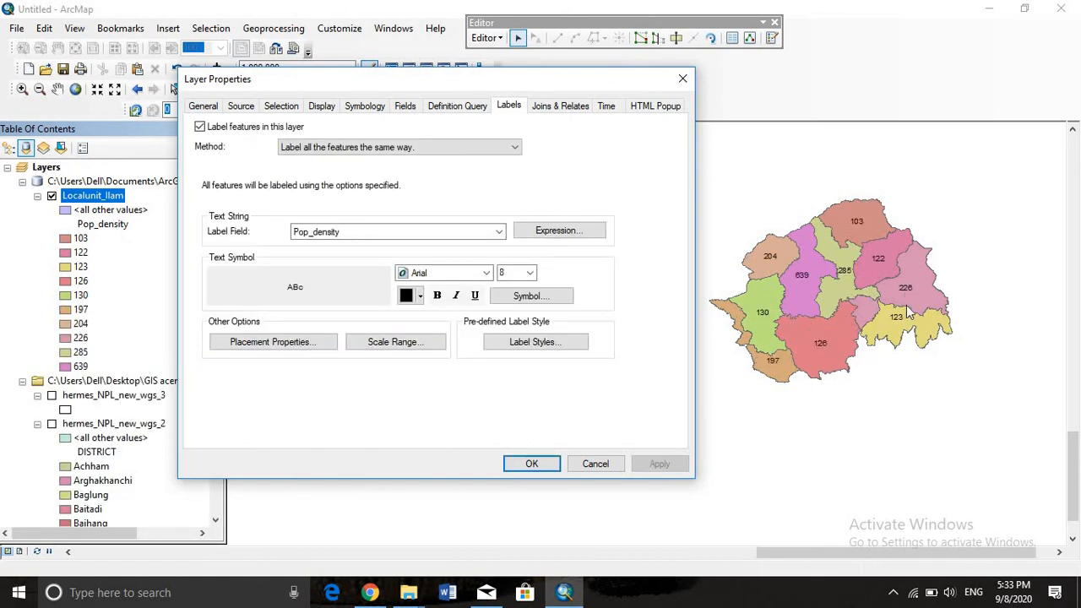
Set the layer's symbology to graduated colors based on Population, classified into 7 classes
{"action": "left_click", "coordinate": [359, 104]}
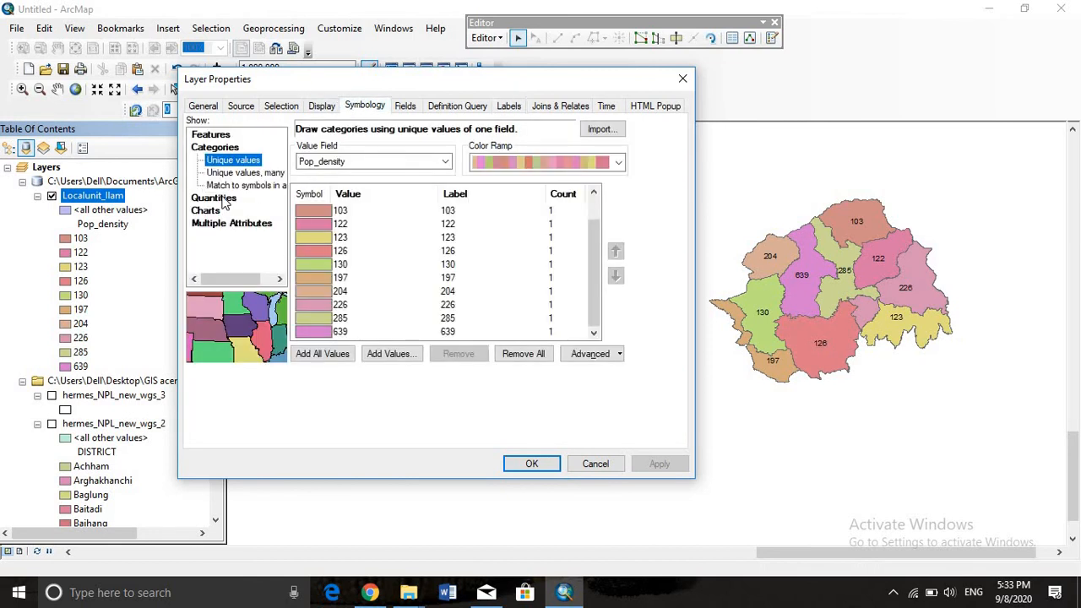
{"action": "left_click", "coordinate": [222, 197]}
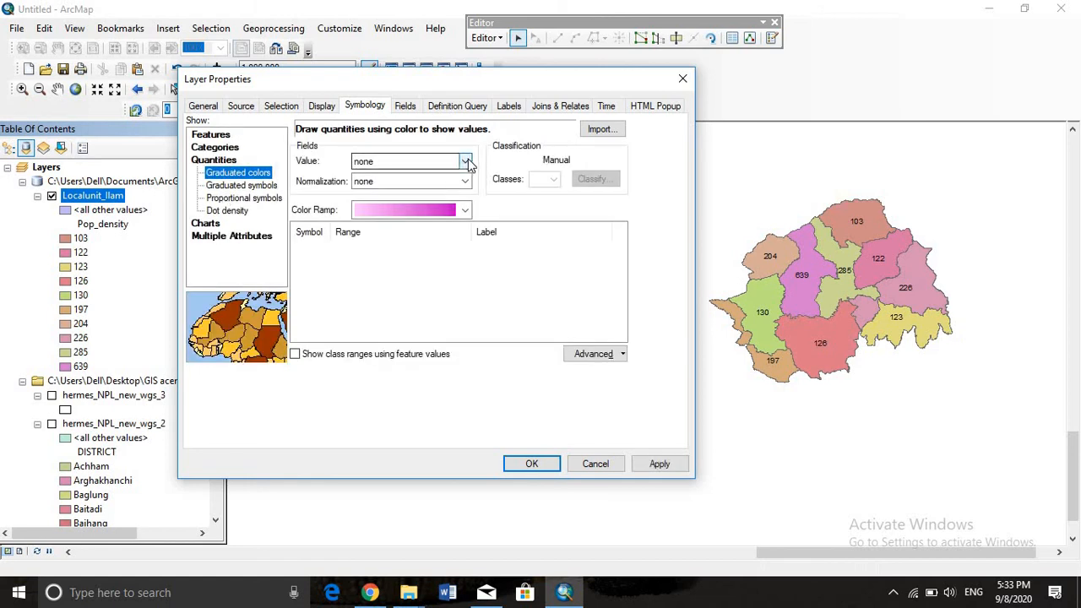
{"action": "left_click", "coordinate": [465, 161]}
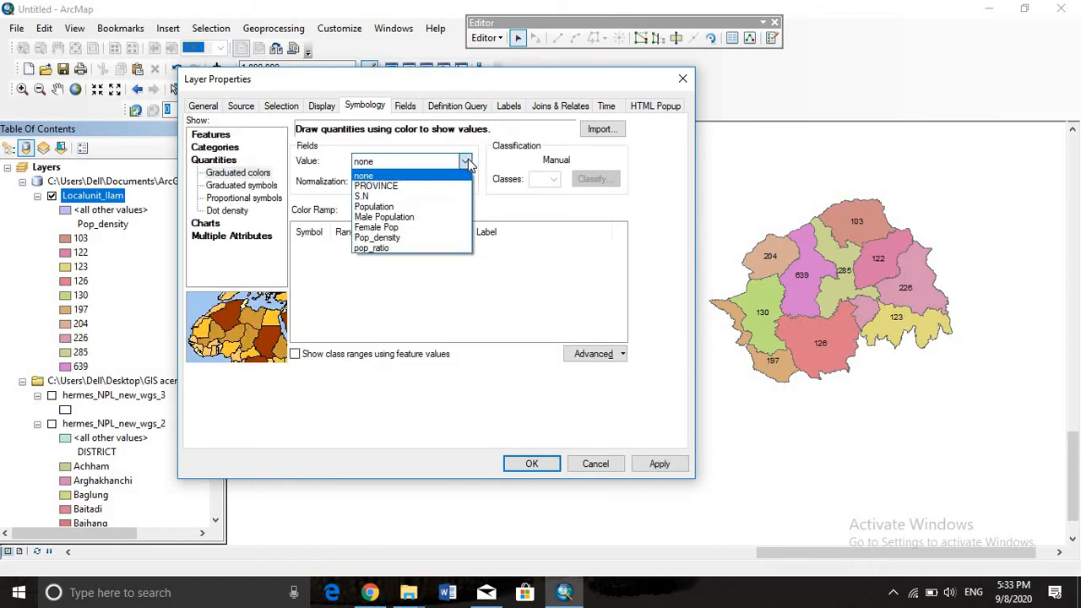
{"action": "left_click", "coordinate": [440, 214]}
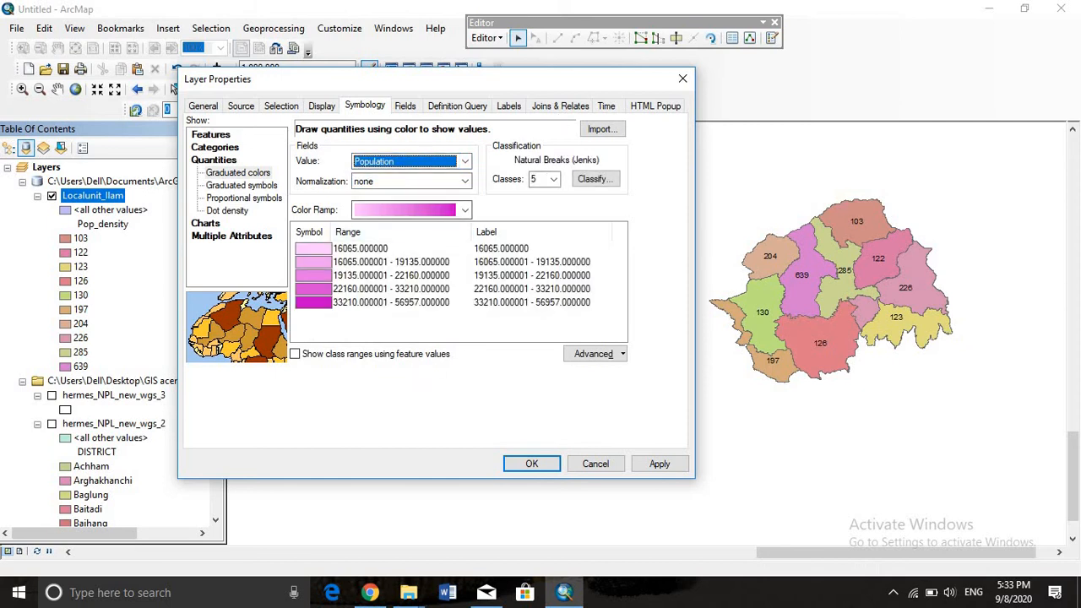
{"action": "left_click", "coordinate": [555, 180]}
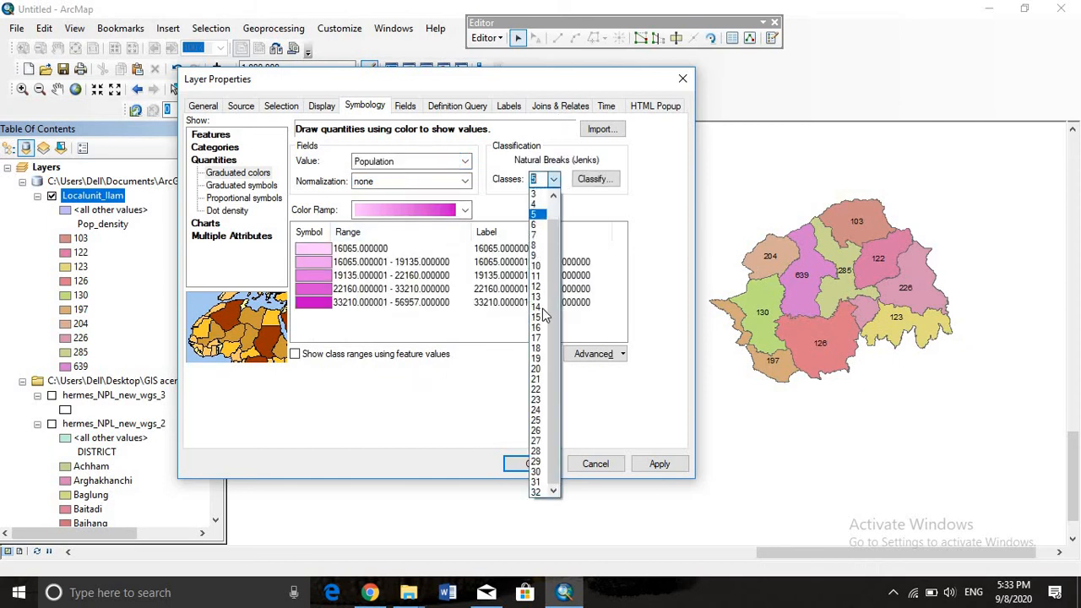
{"action": "left_click", "coordinate": [533, 233]}
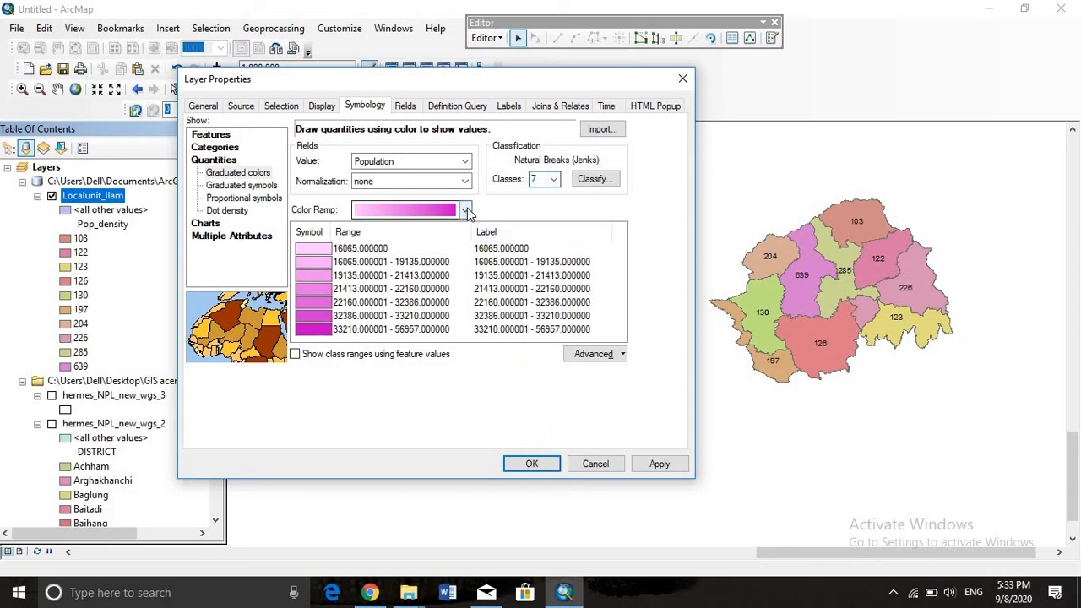
Choose the light pink to bright red color ramp for the Population classes and apply the symbology
{"action": "left_click", "coordinate": [465, 210]}
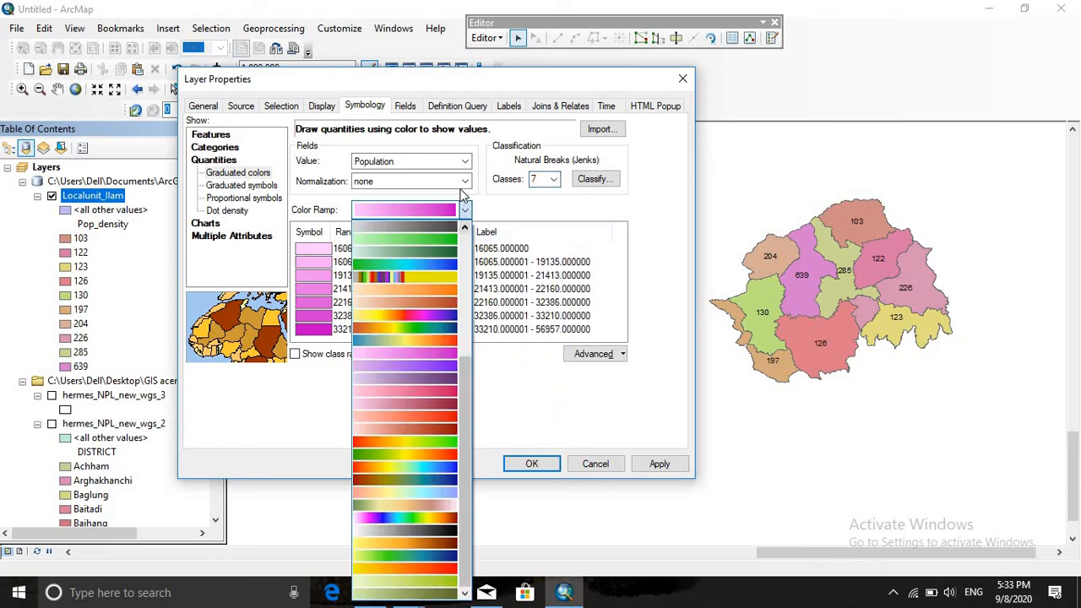
{"action": "left_click", "coordinate": [681, 325]}
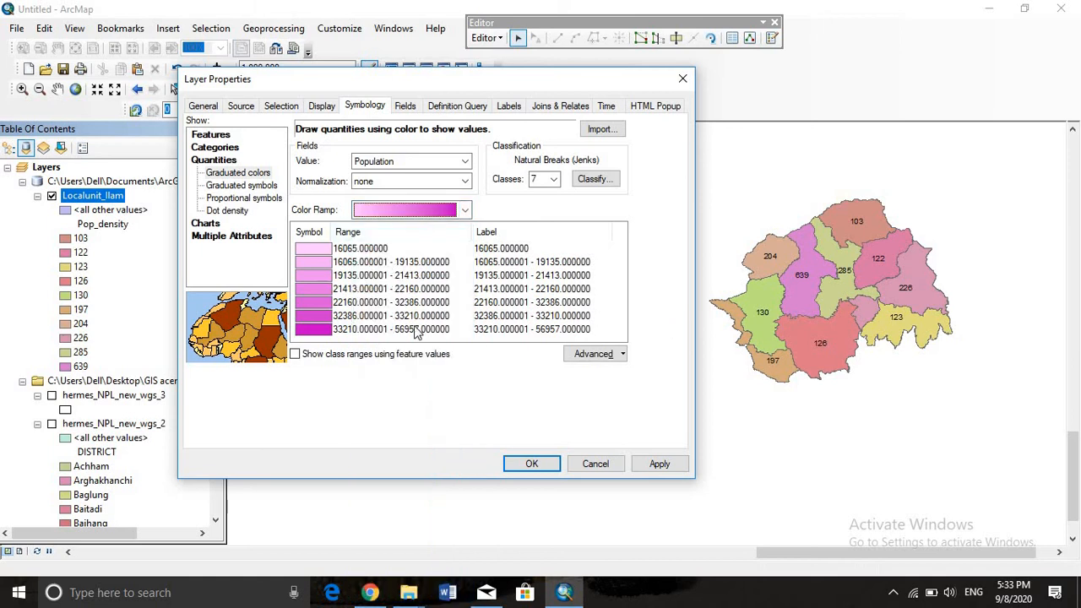
{"action": "left_click", "coordinate": [465, 210]}
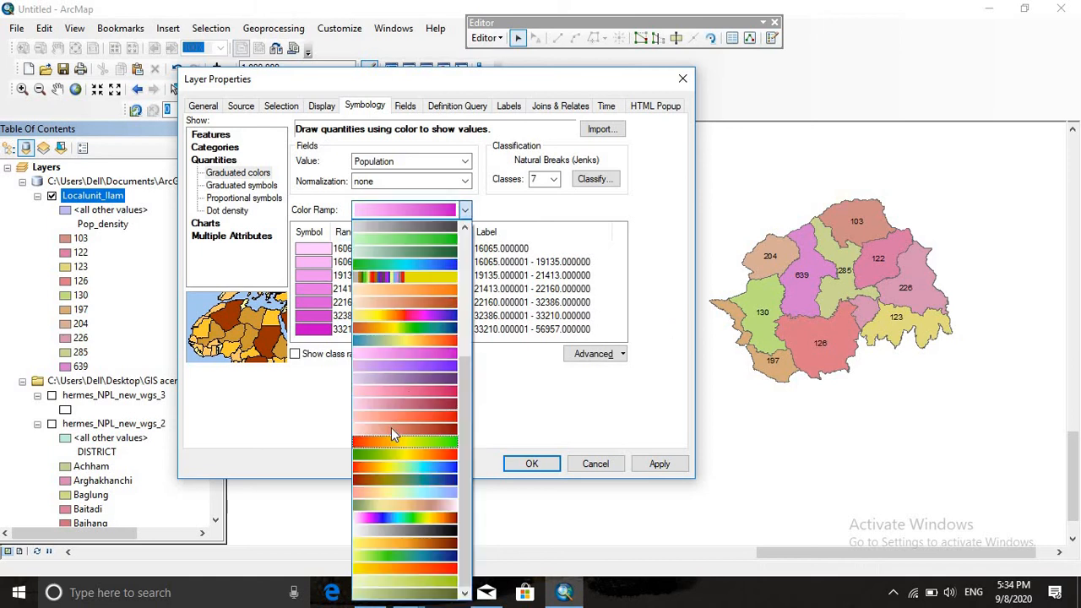
{"action": "left_click", "coordinate": [394, 420]}
{"action": "left_click", "coordinate": [660, 464]}
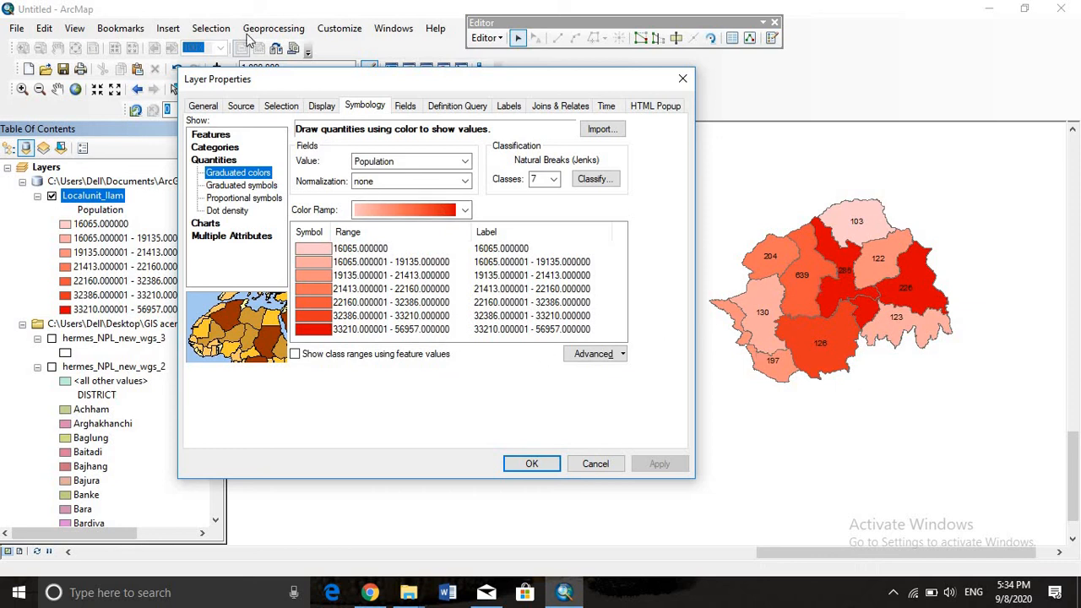
Label the Localunit_Ilam features with their local unit names and apply the labels
{"action": "left_click", "coordinate": [509, 107]}
{"action": "left_click", "coordinate": [500, 231]}
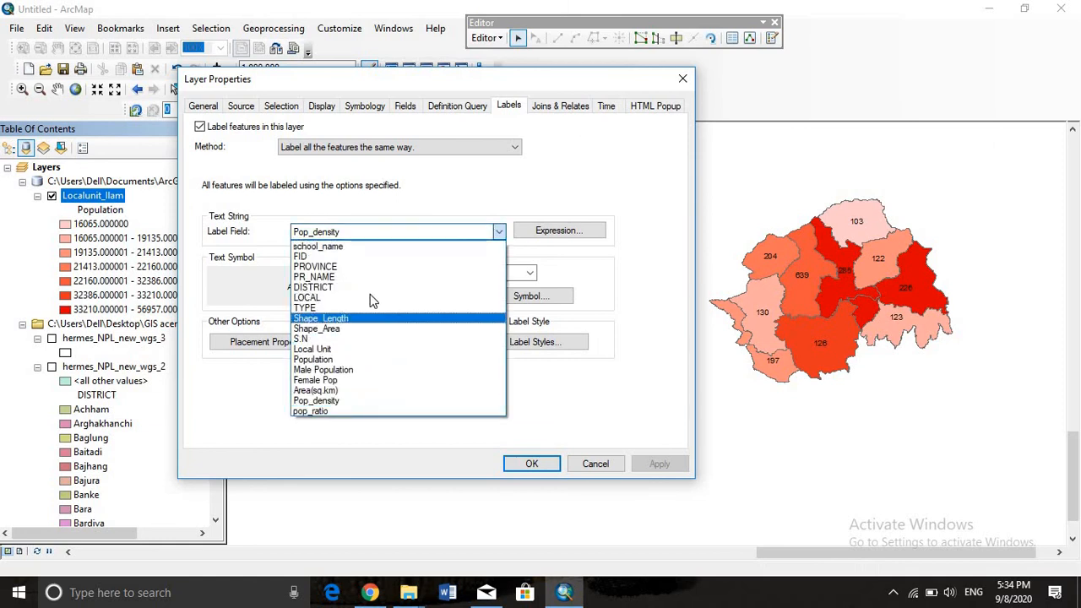
{"action": "left_click", "coordinate": [436, 349]}
{"action": "left_click", "coordinate": [668, 463]}
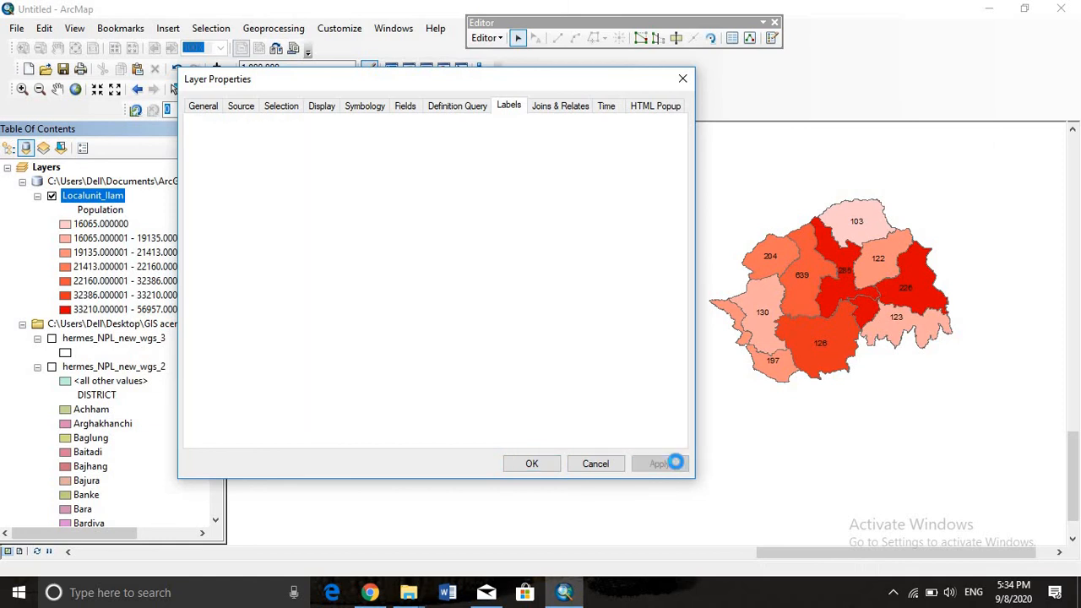
Set the Localunit_Ilam symbology to graduated symbols based on the Population field
{"action": "left_click", "coordinate": [364, 107]}
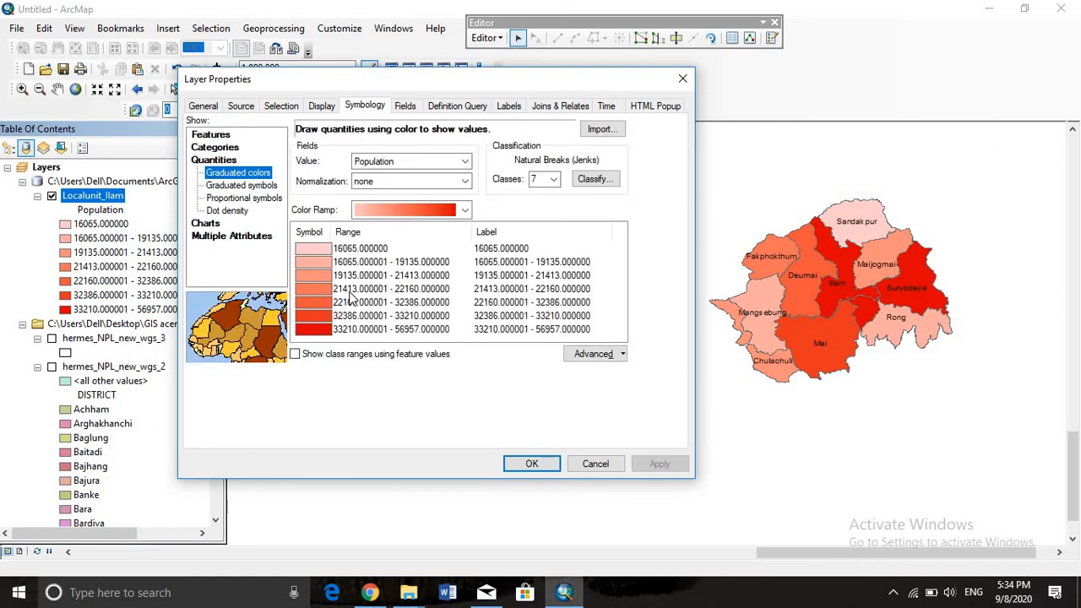
{"action": "left_click", "coordinate": [224, 187]}
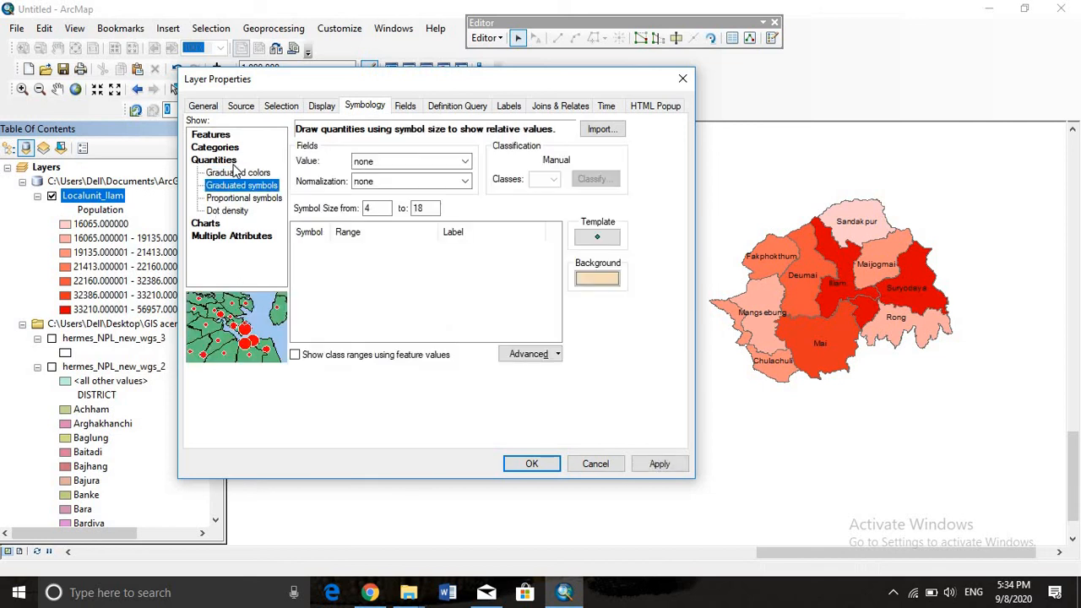
{"action": "left_click", "coordinate": [364, 103]}
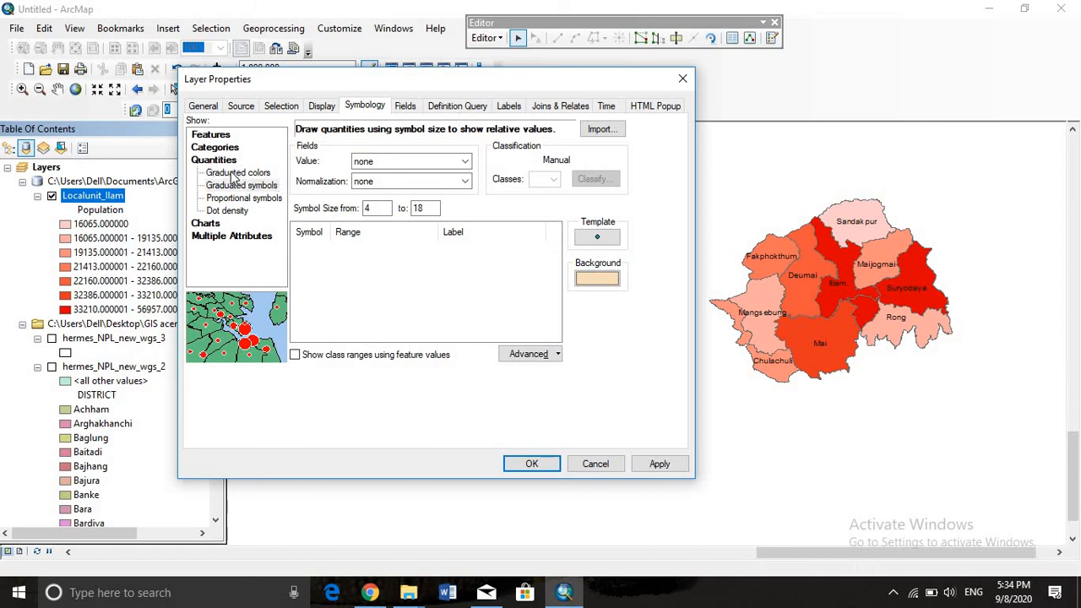
{"action": "left_click", "coordinate": [235, 173]}
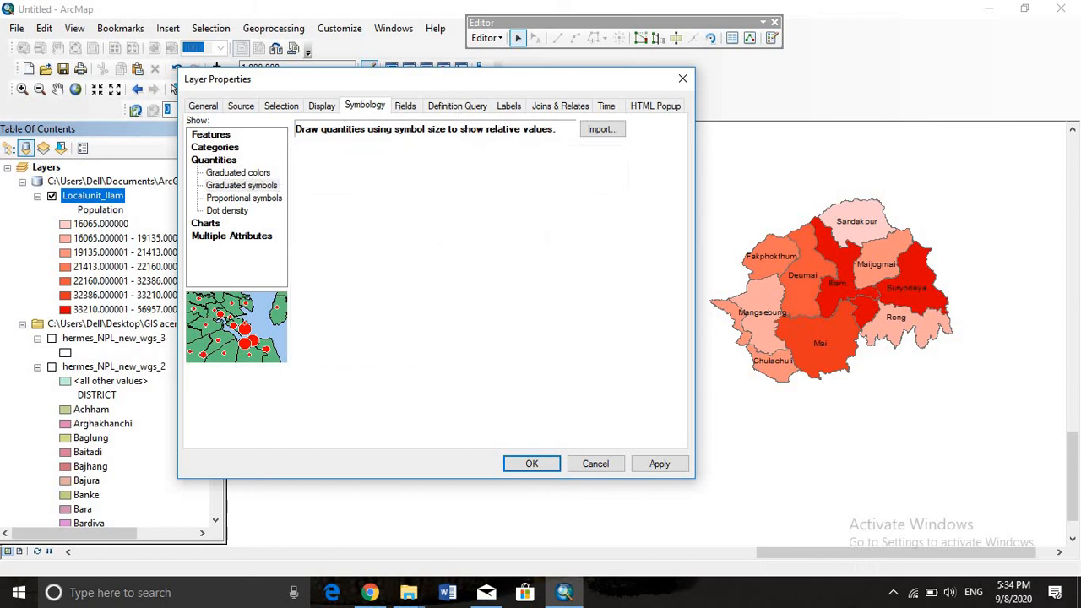
{"action": "left_click", "coordinate": [223, 190]}
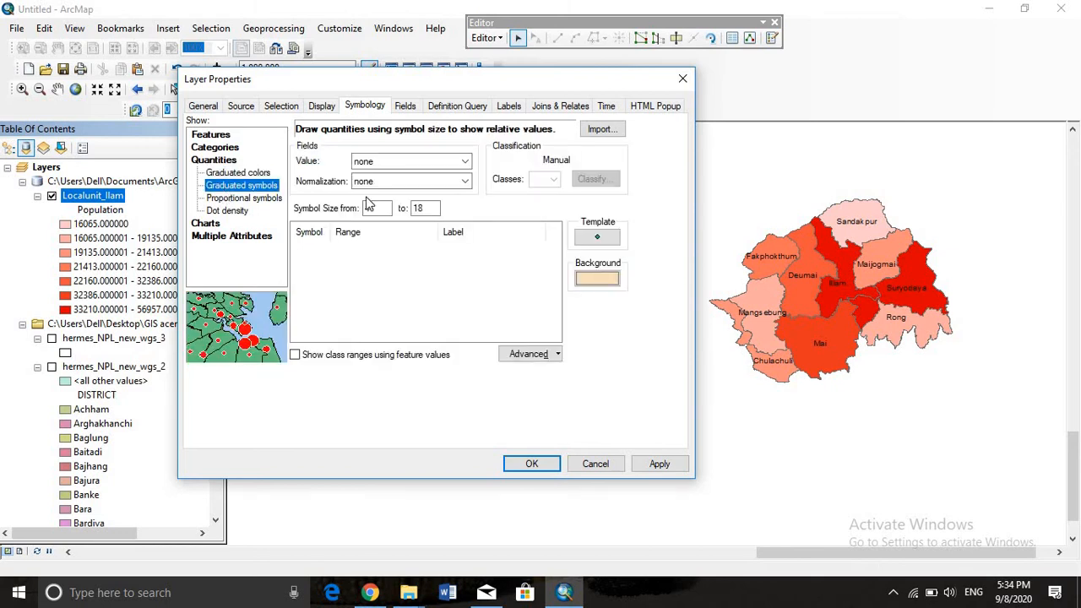
{"action": "left_click", "coordinate": [464, 160]}
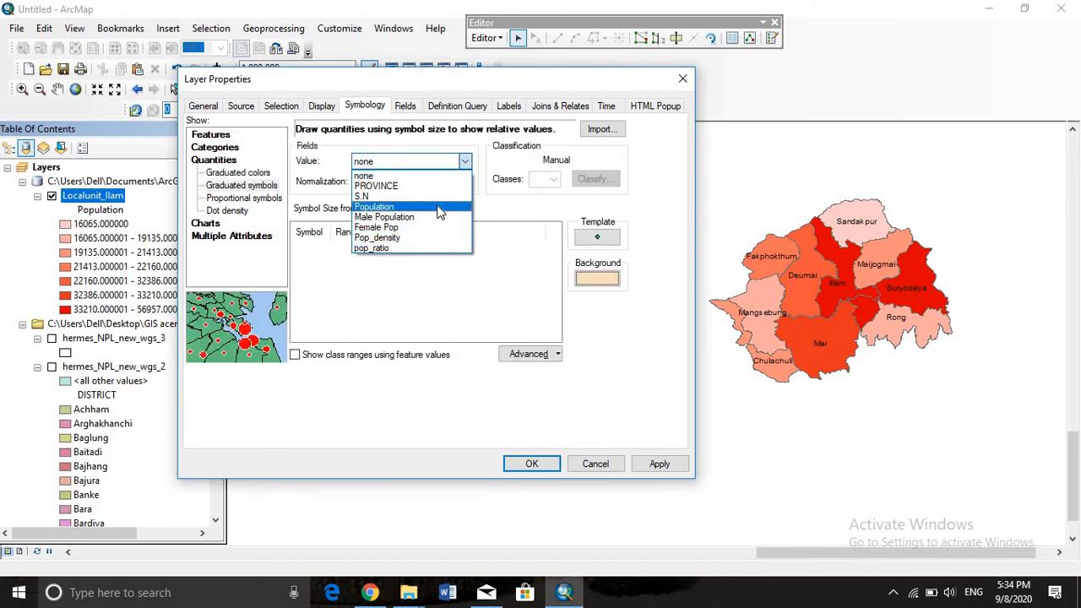
{"action": "left_click", "coordinate": [438, 207]}
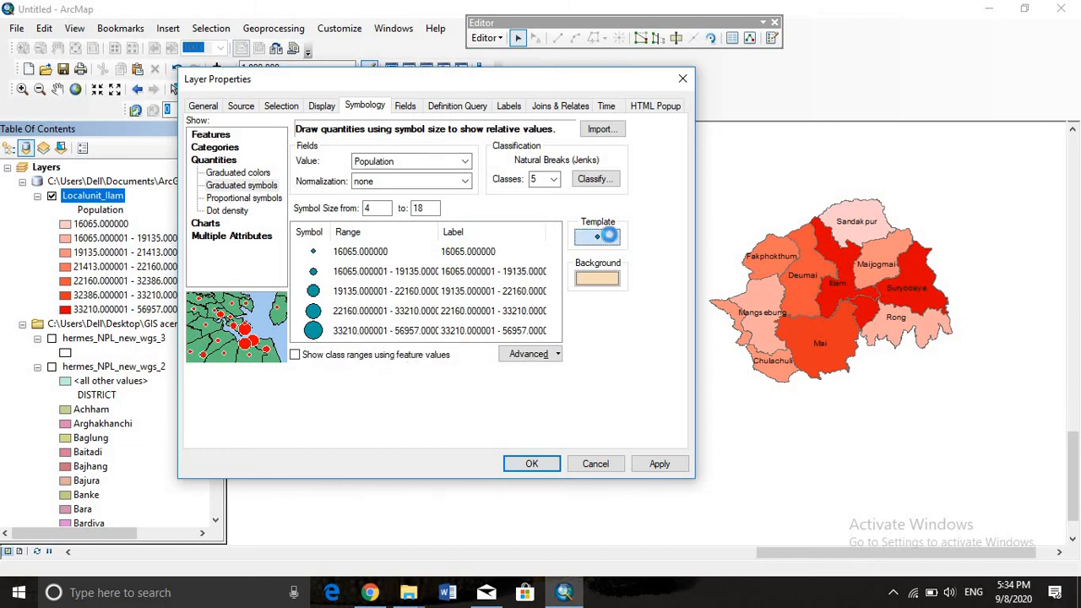
Use the Triangle 1 marker as the template for the graduated symbols and apply the symbology
{"action": "left_click", "coordinate": [597, 240]}
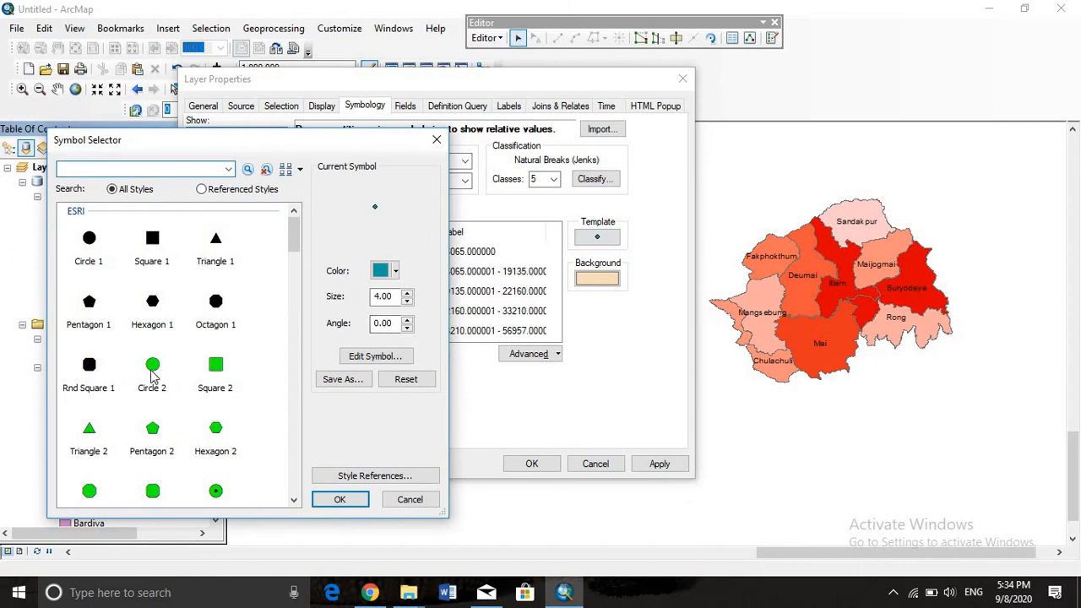
{"action": "left_click", "coordinate": [215, 242]}
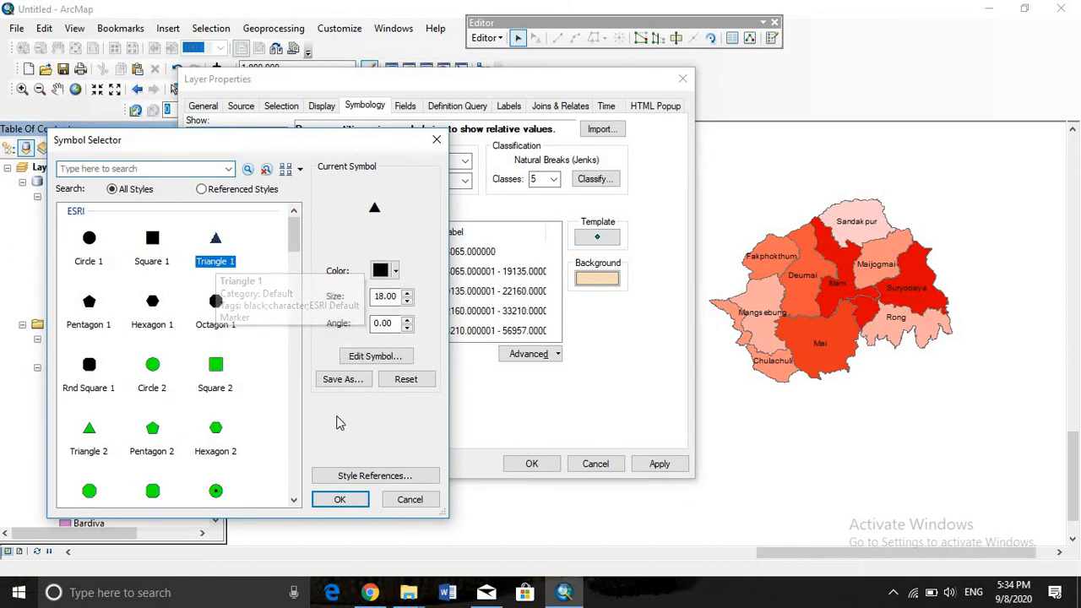
{"action": "left_click", "coordinate": [339, 500]}
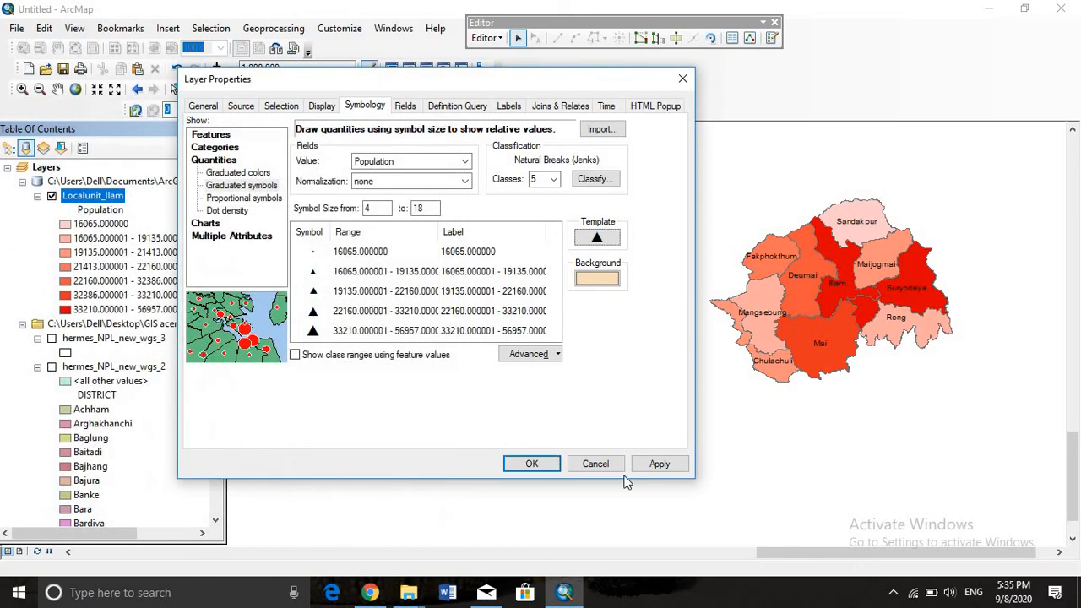
{"action": "left_click", "coordinate": [660, 463]}
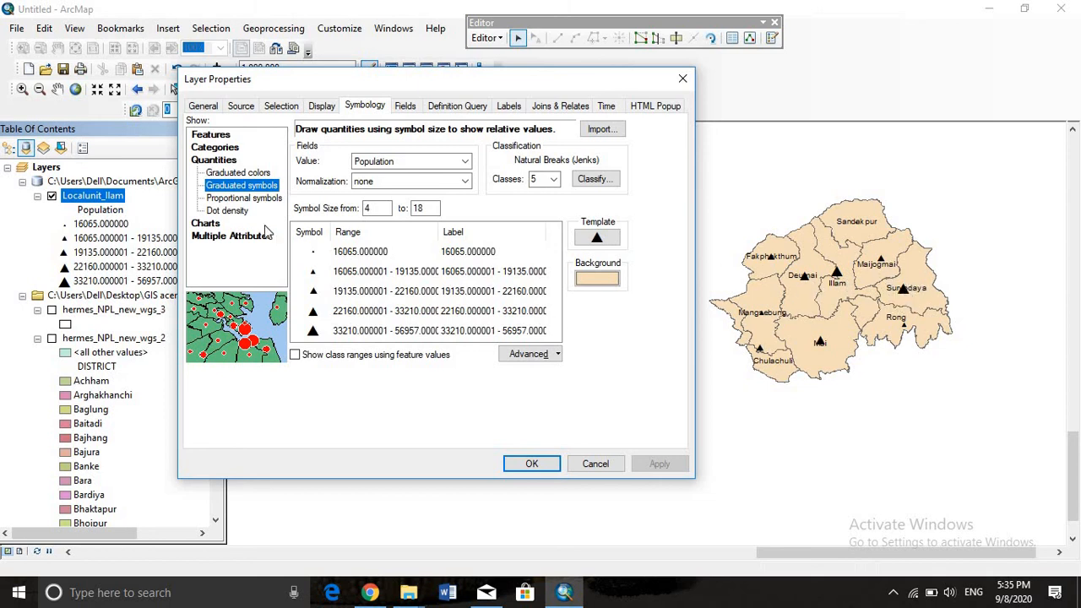
Symbolize Localunit_Ilam by dot density using the Population field and apply it
{"action": "left_click", "coordinate": [224, 213]}
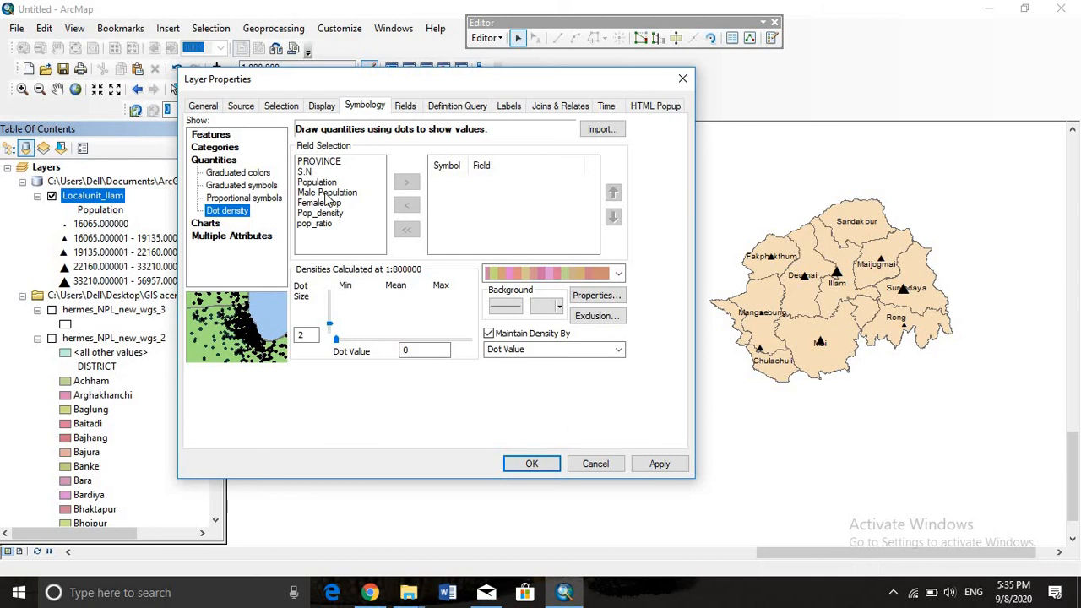
{"action": "left_click", "coordinate": [321, 183]}
{"action": "left_click", "coordinate": [406, 182]}
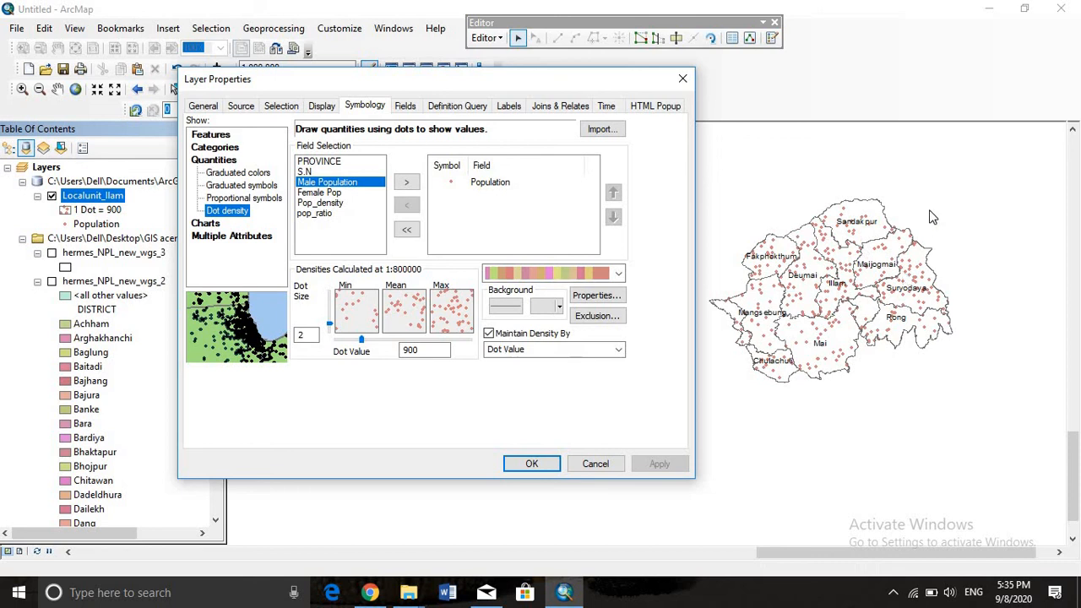
Switch the layer's symbology to pie charts comparing the Male Population and Female Pop fields
{"action": "left_click", "coordinate": [210, 225]}
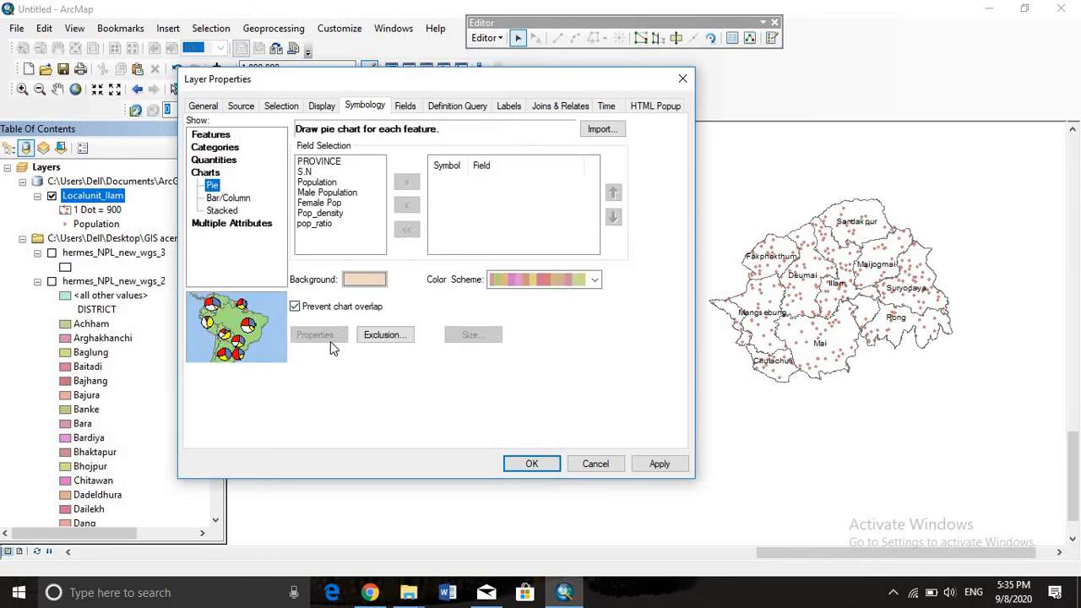
{"action": "left_click", "coordinate": [312, 194]}
{"action": "left_click", "coordinate": [406, 182]}
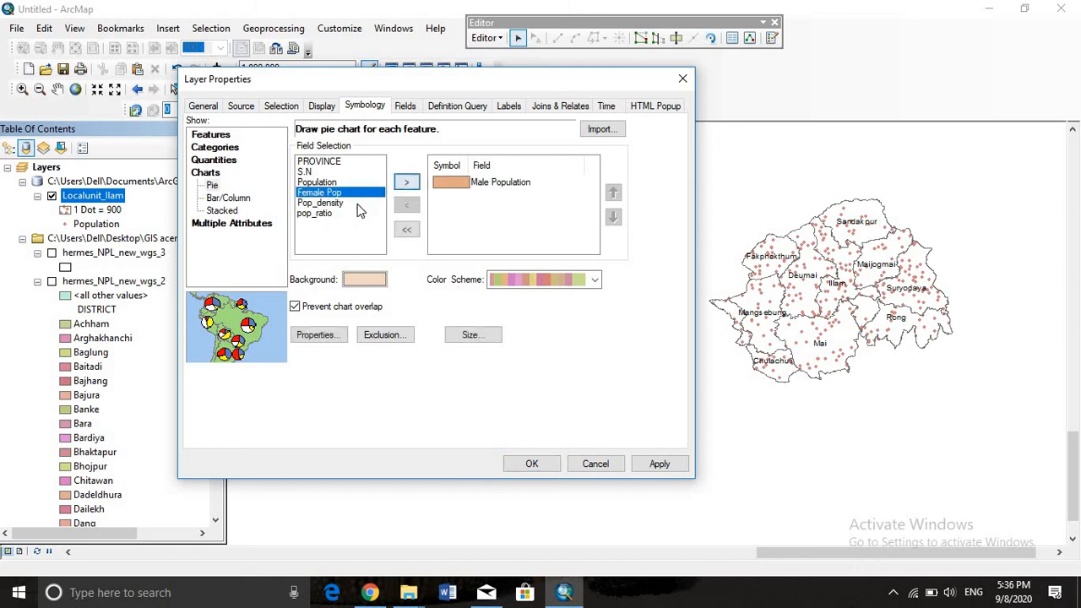
{"action": "left_click", "coordinate": [406, 183]}
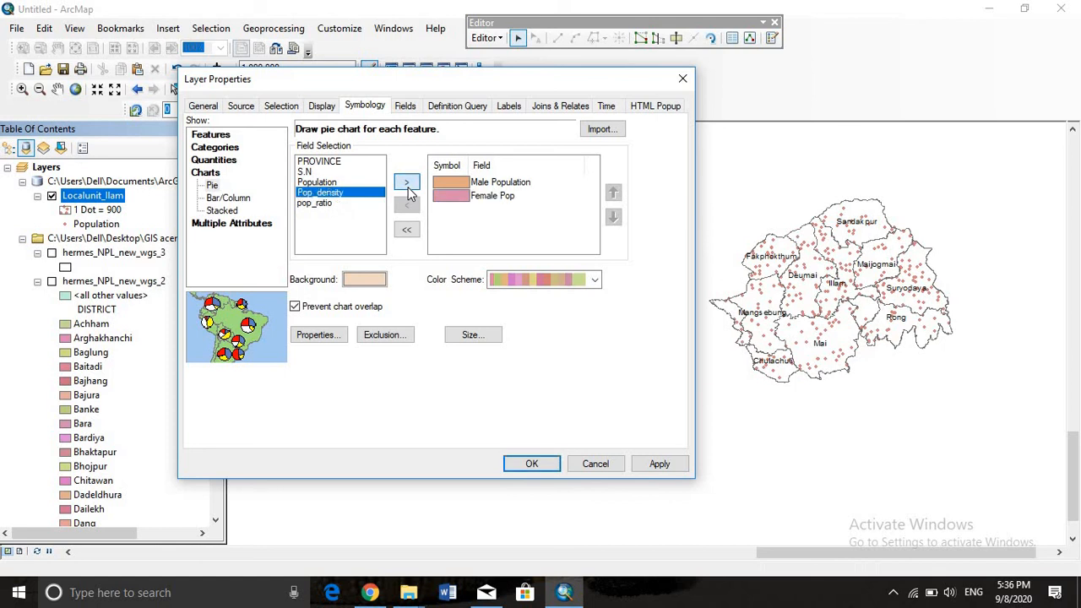
{"action": "left_click", "coordinate": [596, 279]}
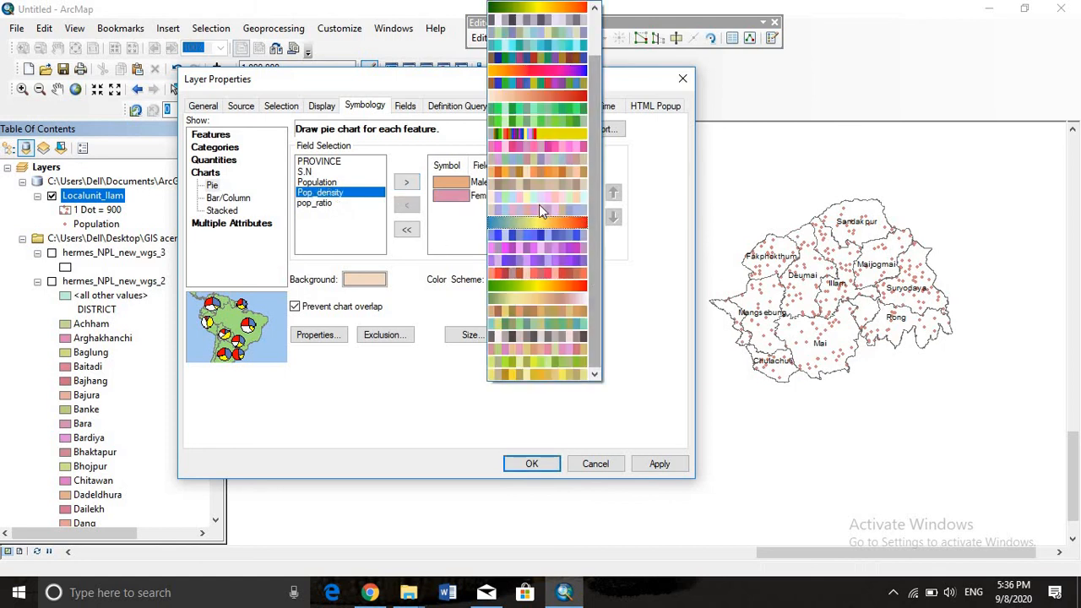
{"action": "left_click", "coordinate": [471, 429]}
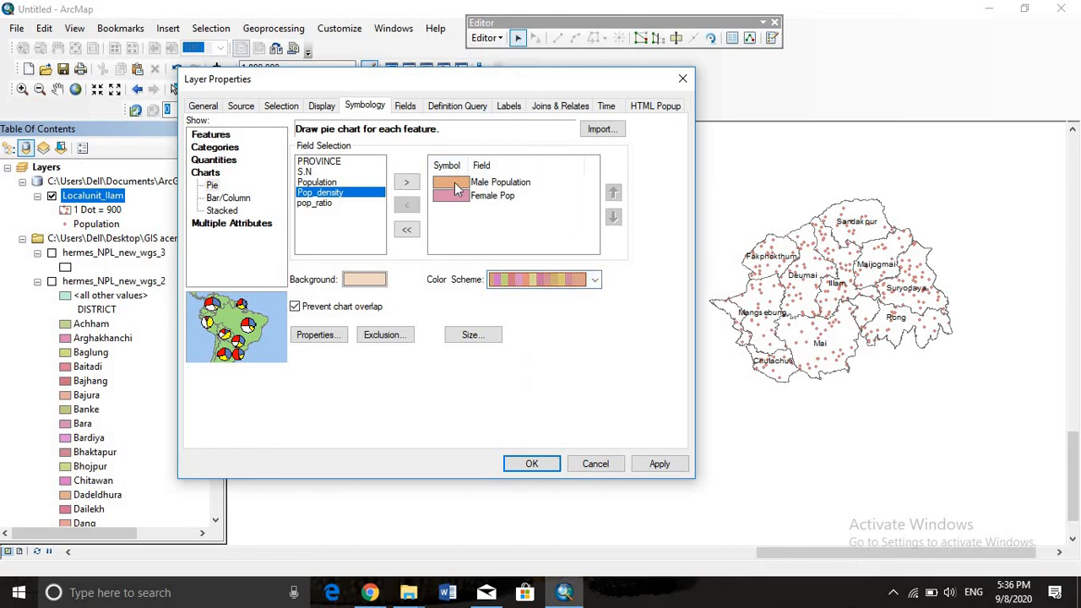
Give the Male Population pie slice the Sun fill symbol, turn off chart overlap prevention, and apply the pie charts
{"action": "double_click", "coordinate": [456, 188]}
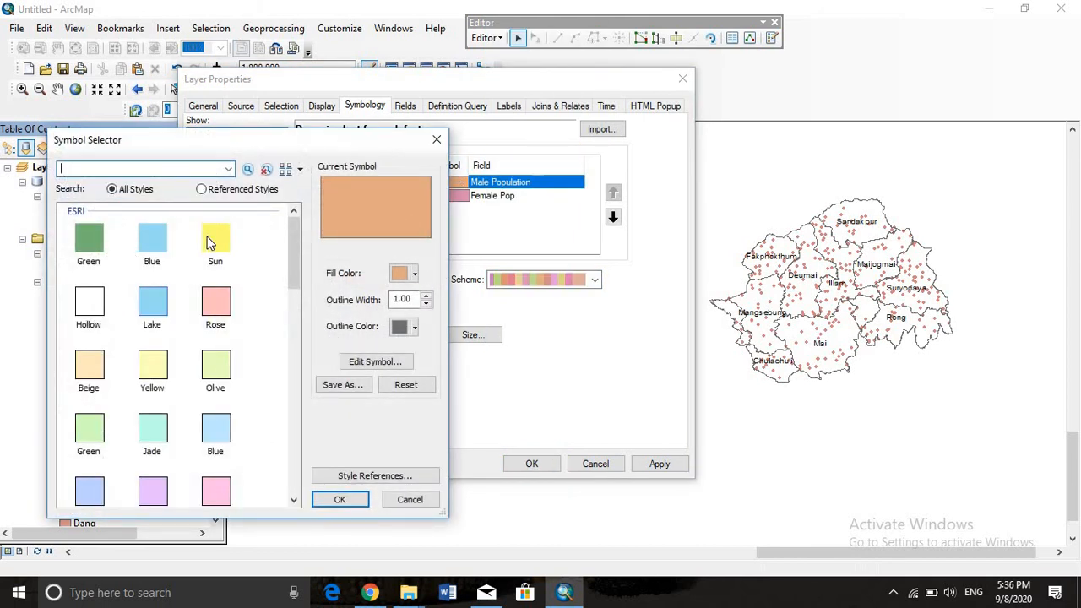
{"action": "left_click", "coordinate": [210, 242]}
{"action": "left_click", "coordinate": [353, 503]}
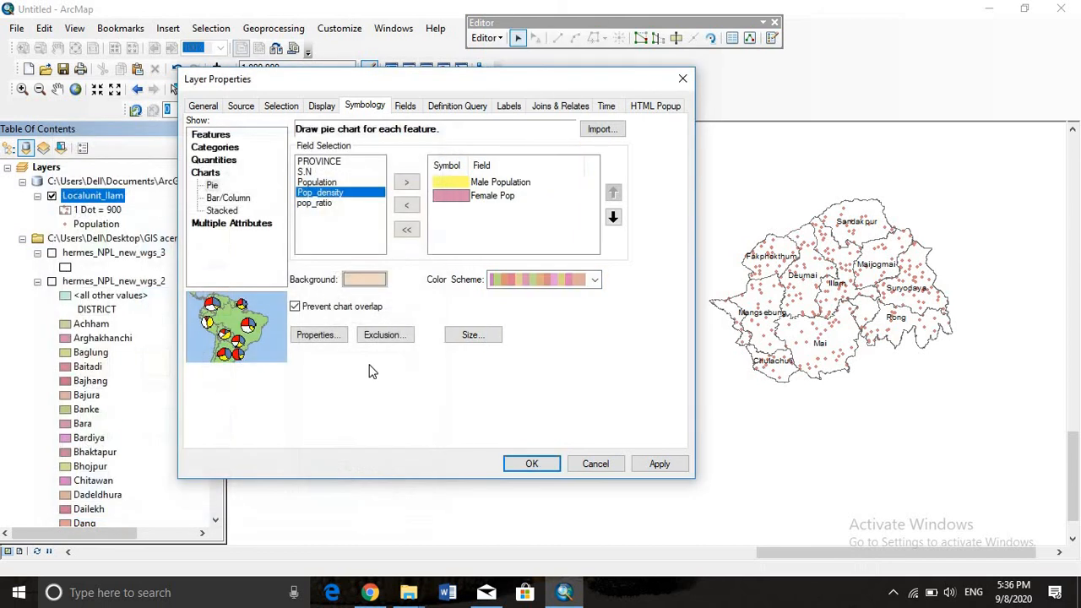
{"action": "left_click", "coordinate": [667, 461]}
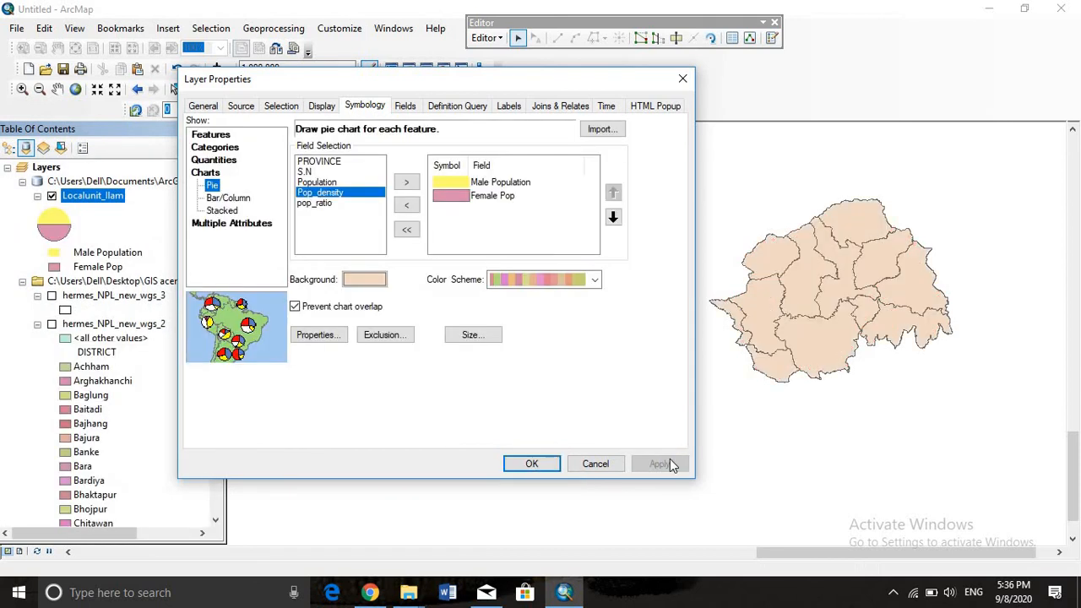
{"action": "left_click", "coordinate": [295, 306]}
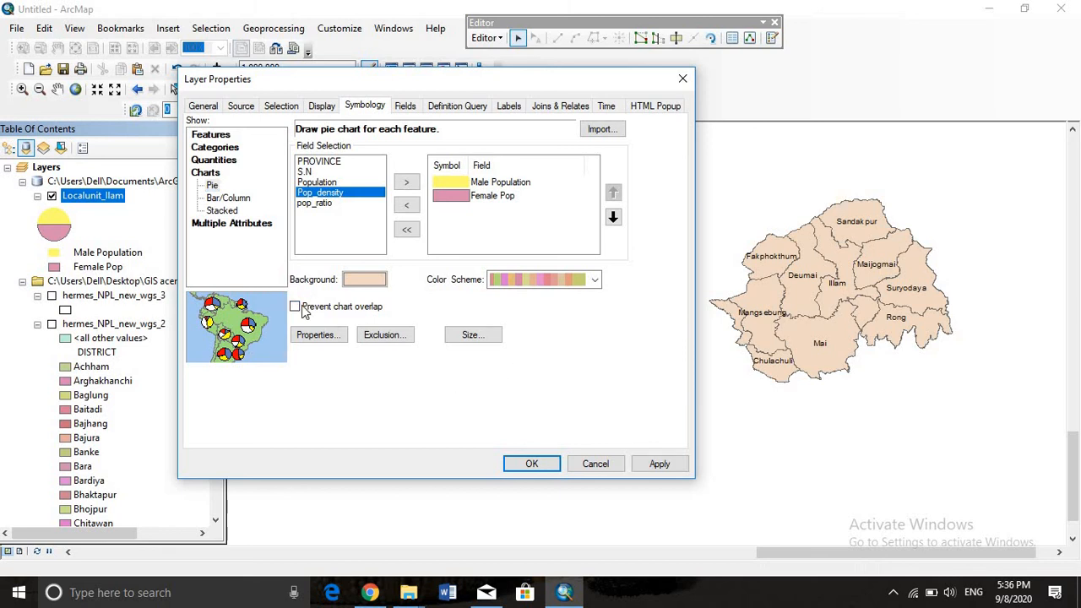
{"action": "left_click", "coordinate": [644, 464]}
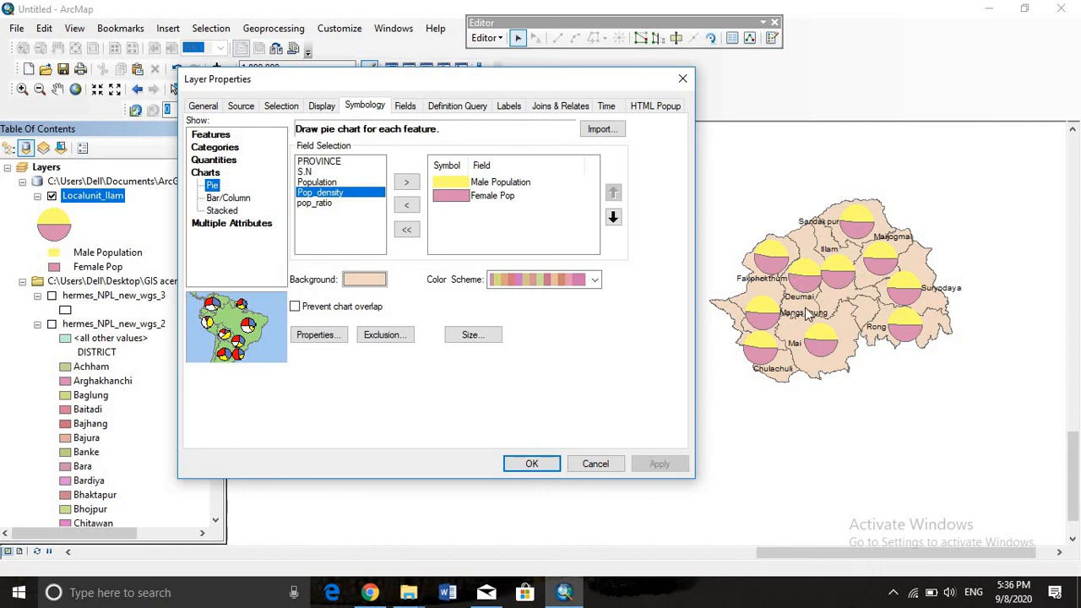
Symbolize the layer with bar/column charts of Male Population and Female Pop, with chart overlap prevention off, and close the layer properties
{"action": "left_click", "coordinate": [227, 198]}
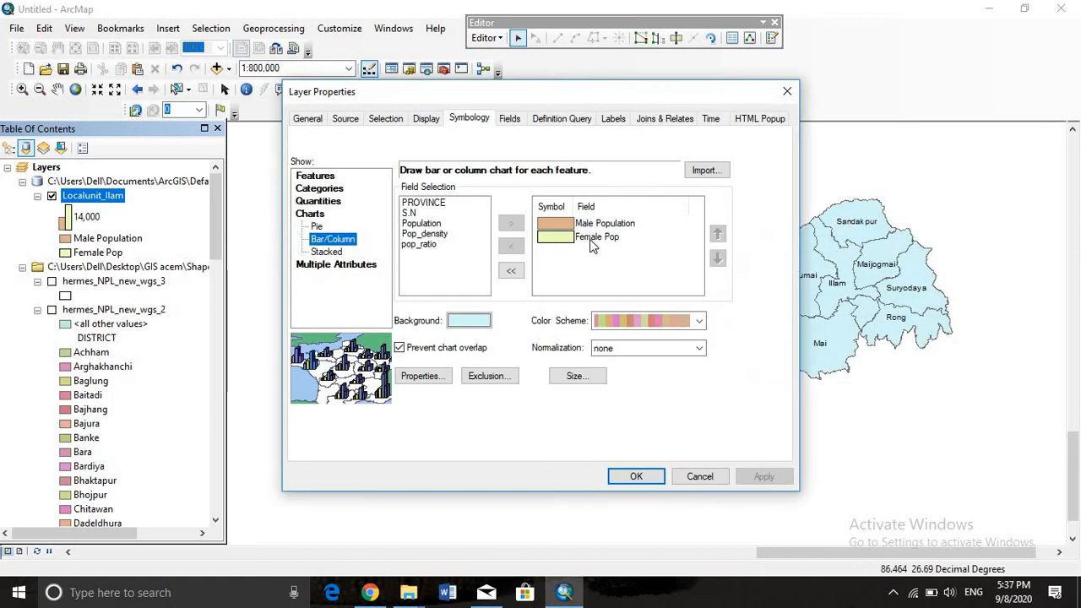
{"action": "left_click", "coordinate": [399, 347]}
{"action": "left_click", "coordinate": [787, 476]}
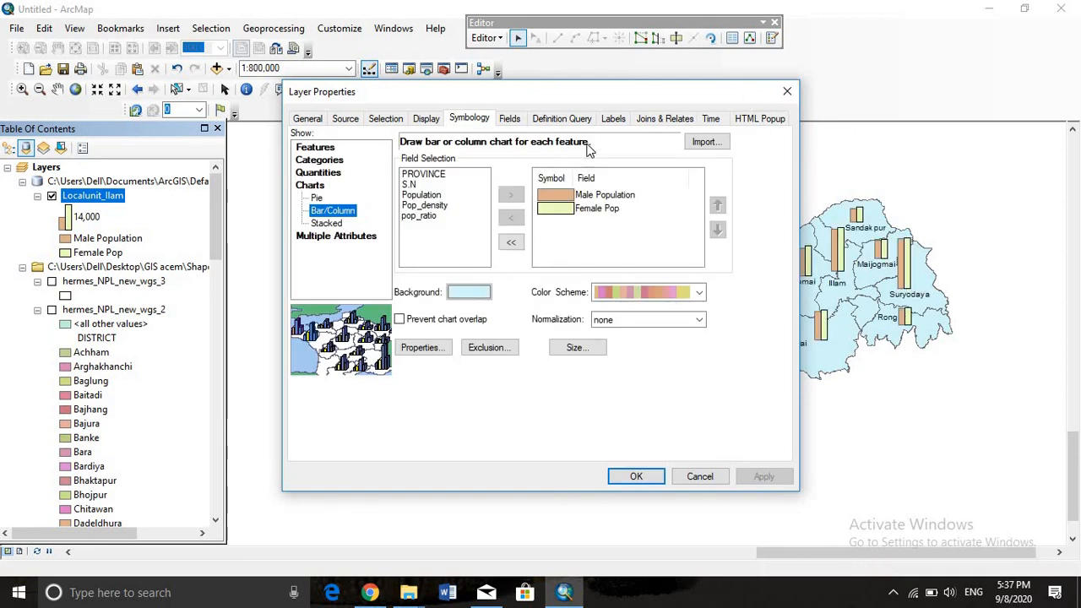
{"action": "left_click_drag", "start_coordinate": [746, 92], "coordinate": [552, 160]}
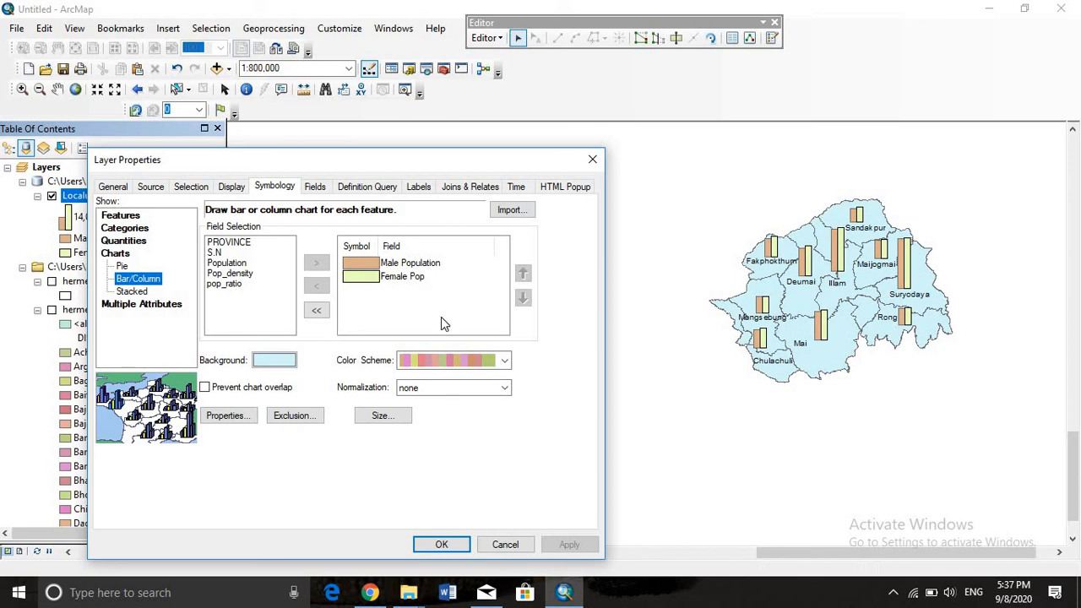
{"action": "left_click", "coordinate": [592, 160]}
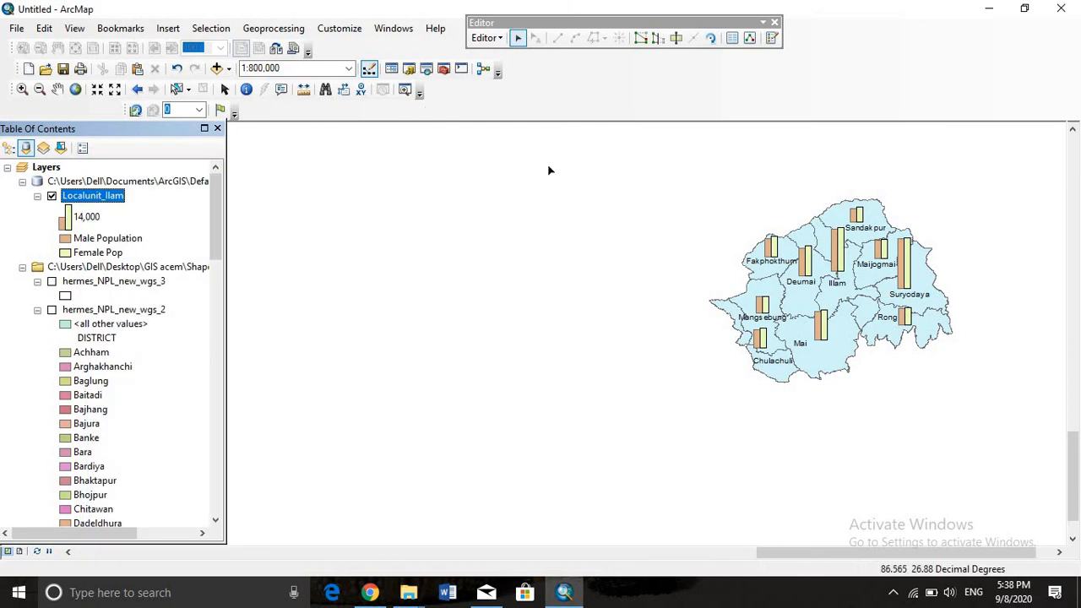